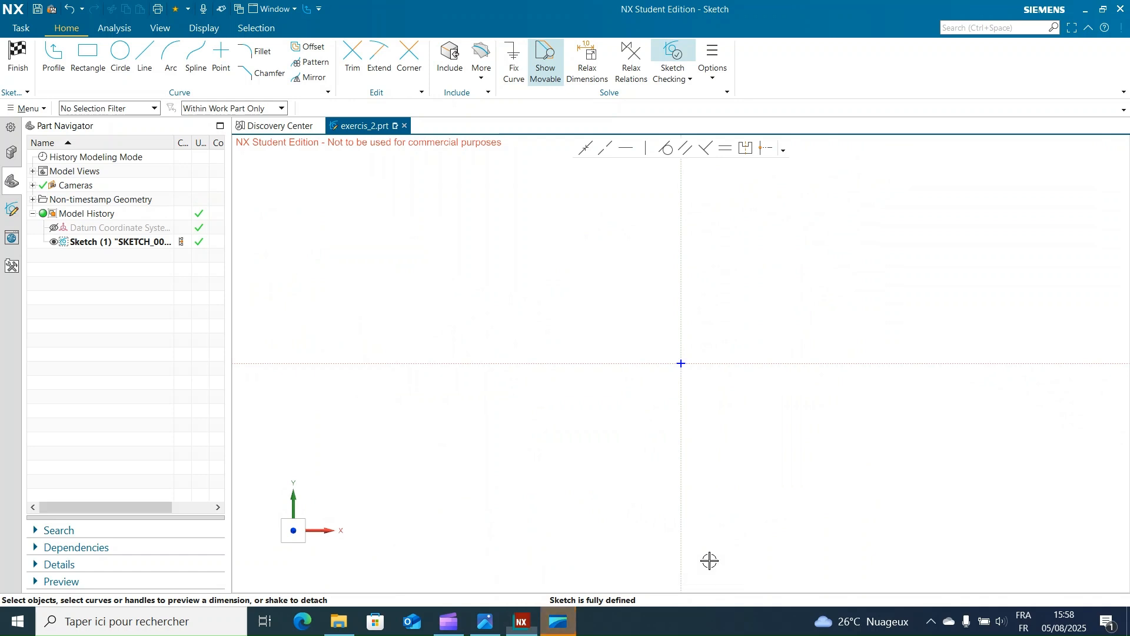
# Step: Draw a six-sided polygon centred on the sketch origin with an inscribed radius of about 231 mm and 270° rotation
pyautogui.click(28, 108)
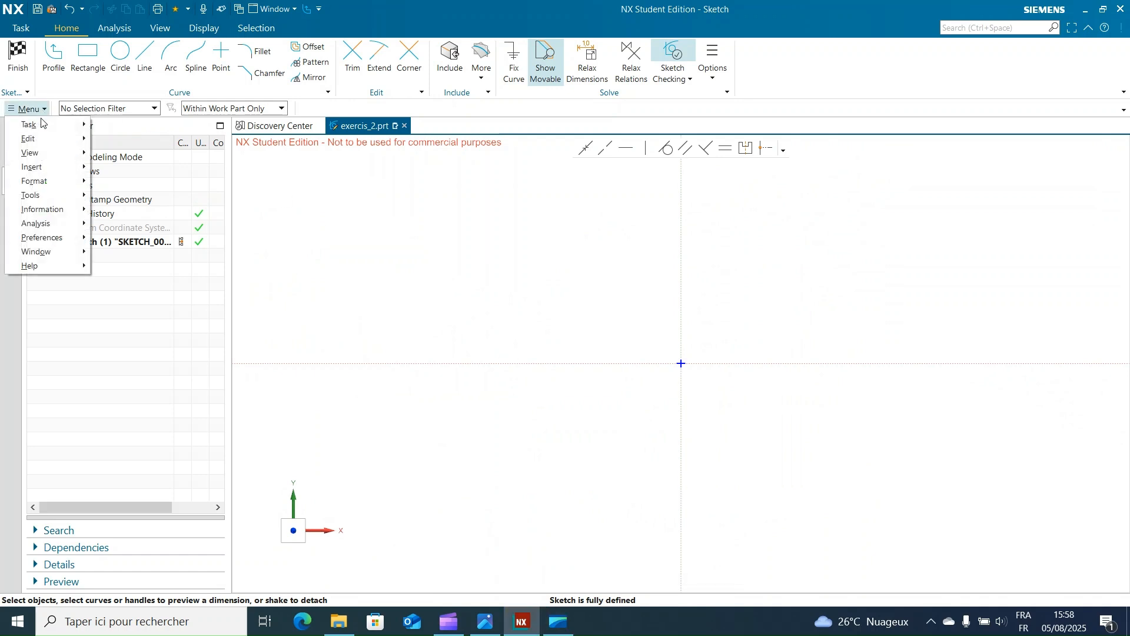
pyautogui.moveTo(43, 168)
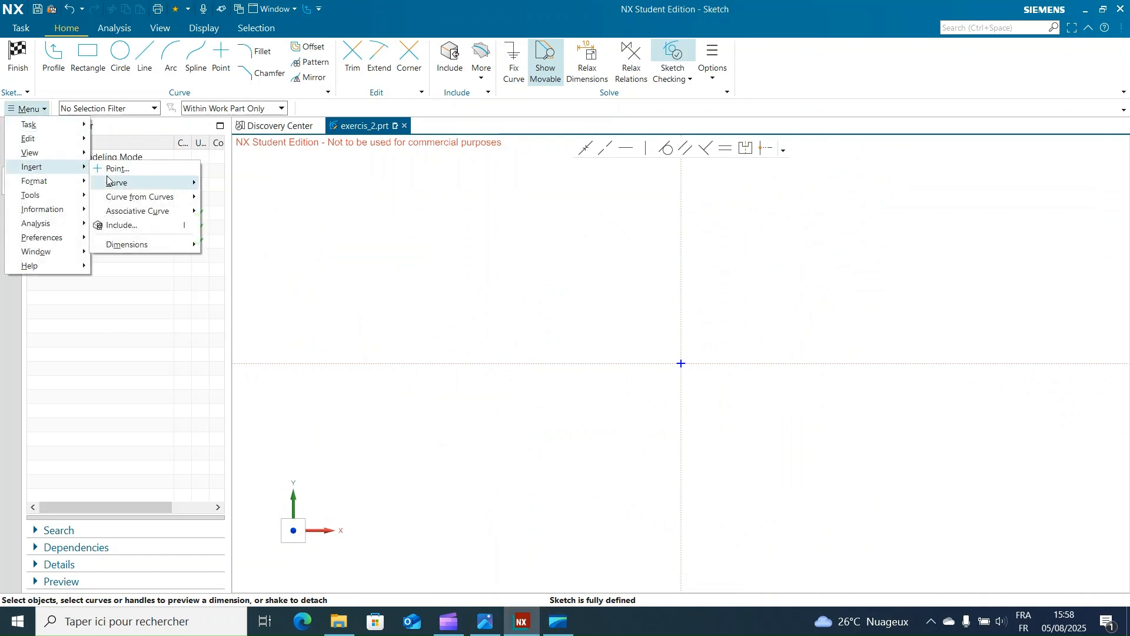
pyautogui.moveTo(123, 200)
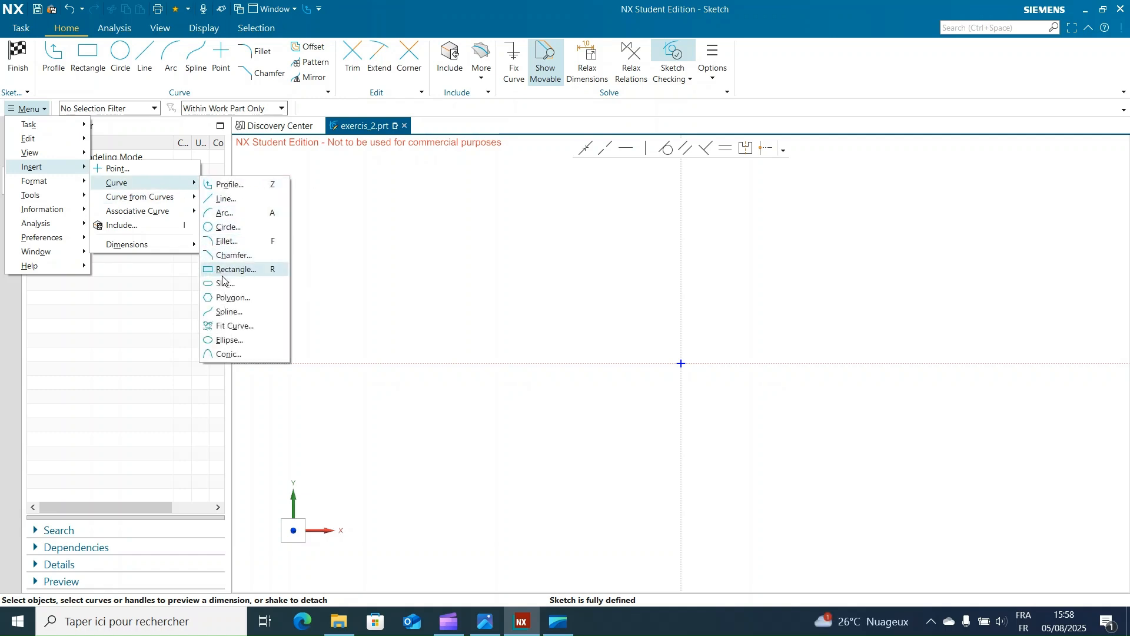
pyautogui.click(232, 298)
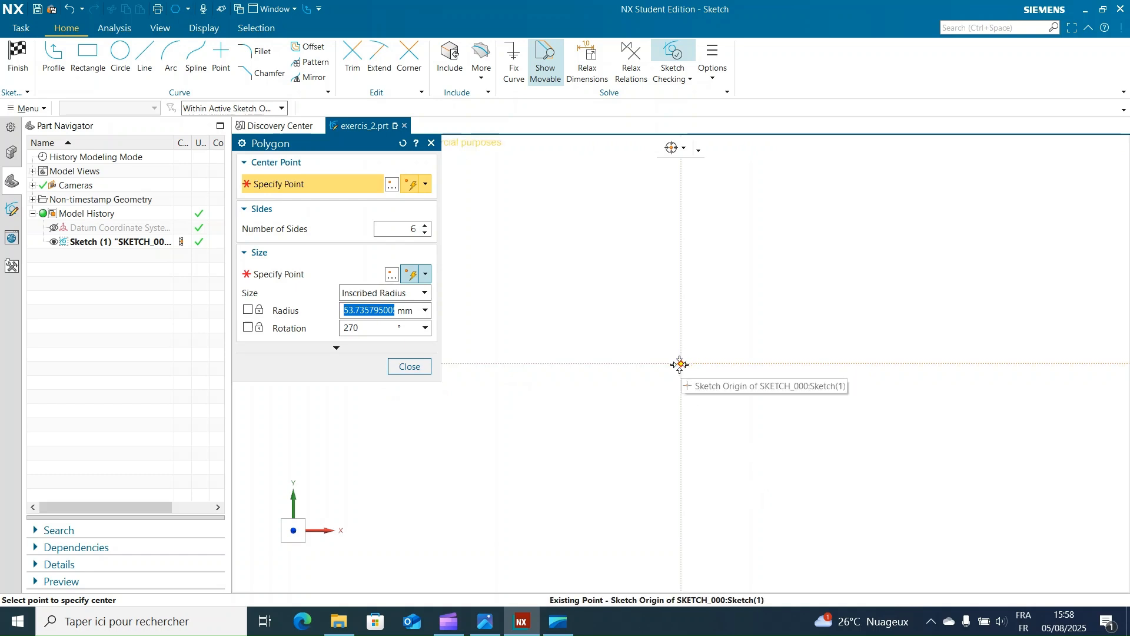
pyautogui.click(680, 364)
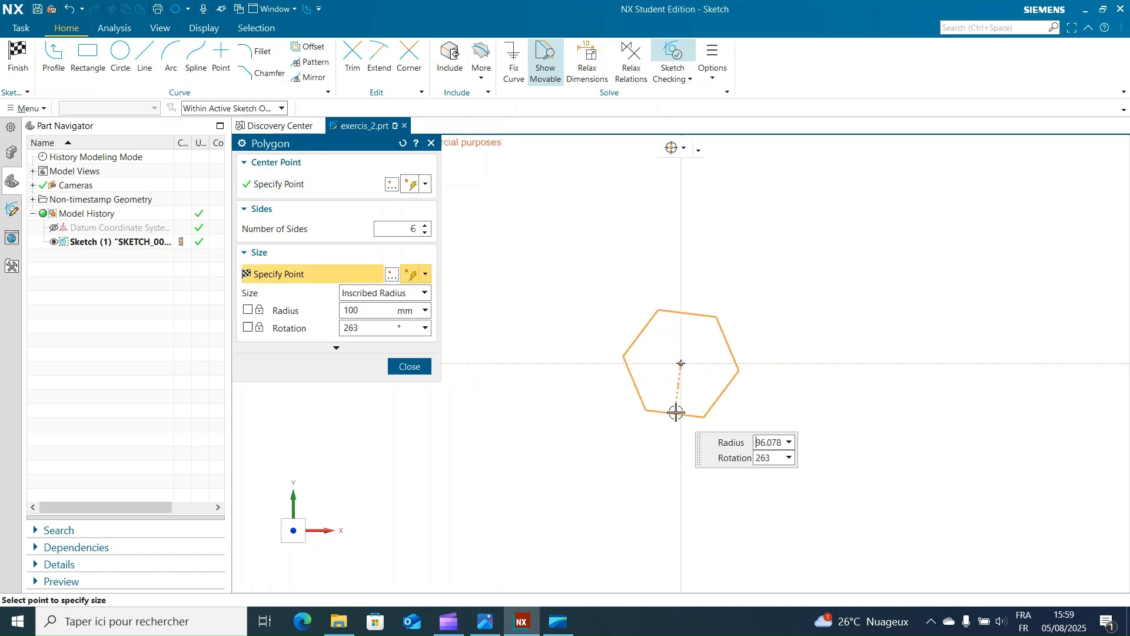
pyautogui.click(681, 481)
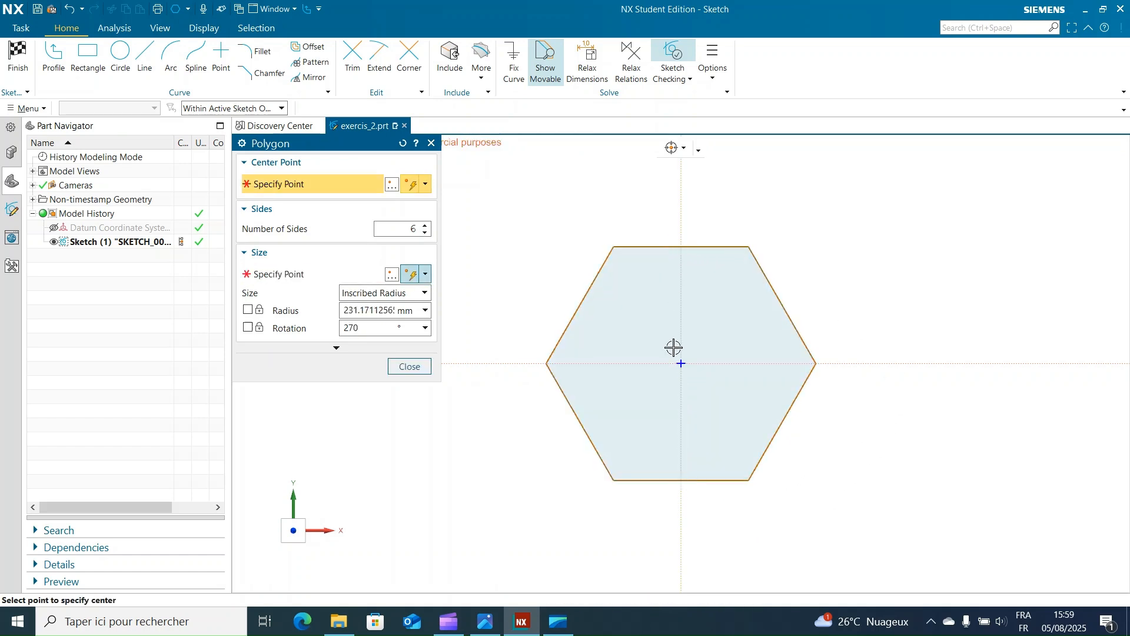
# Step: Draw a larger concentric hexagon around the first with an inscribed radius of about 313 mm and 270° rotation
pyautogui.click(681, 364)
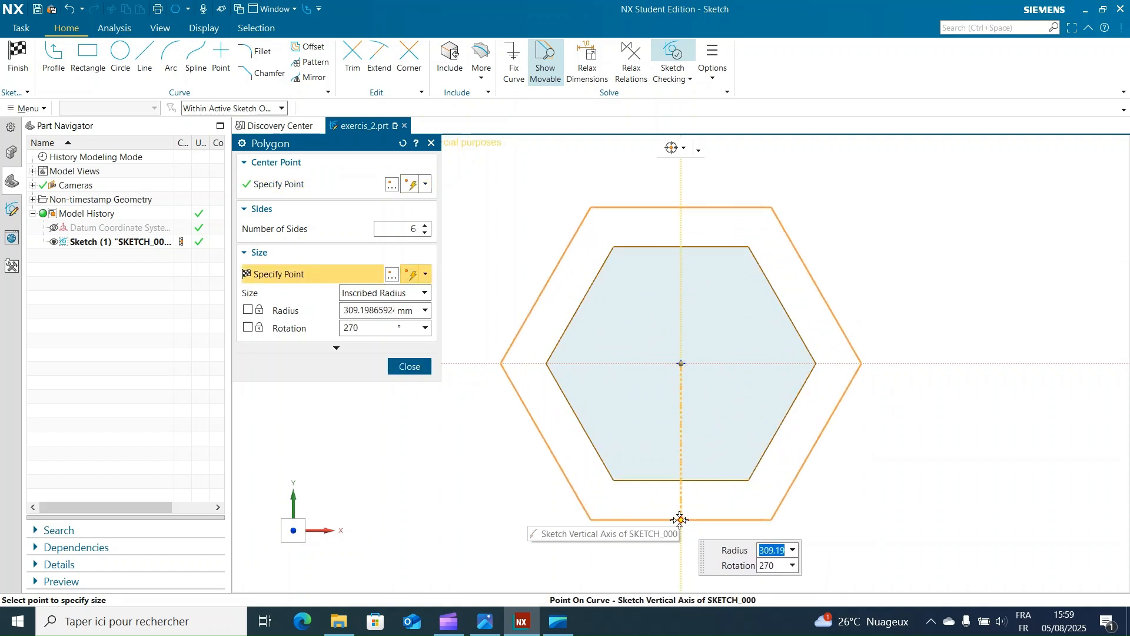
pyautogui.click(682, 522)
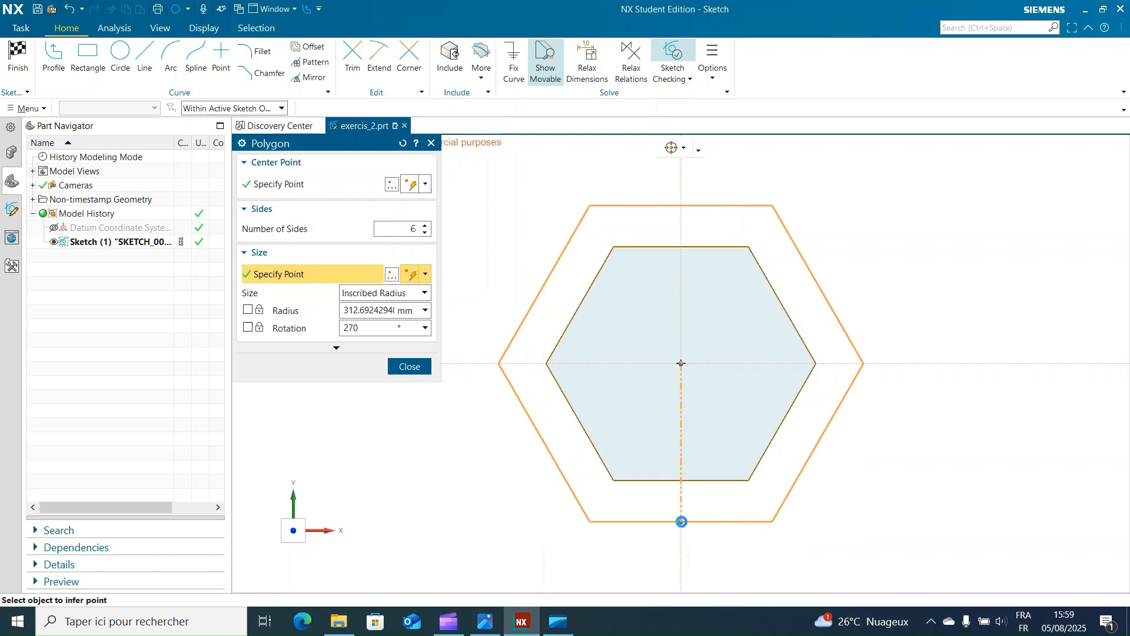
pyautogui.click(410, 366)
# Step: Dimension the upper horizontal side of the inner hexagon and set its length to 40 mm
pyautogui.scroll(-2, 874, 210)
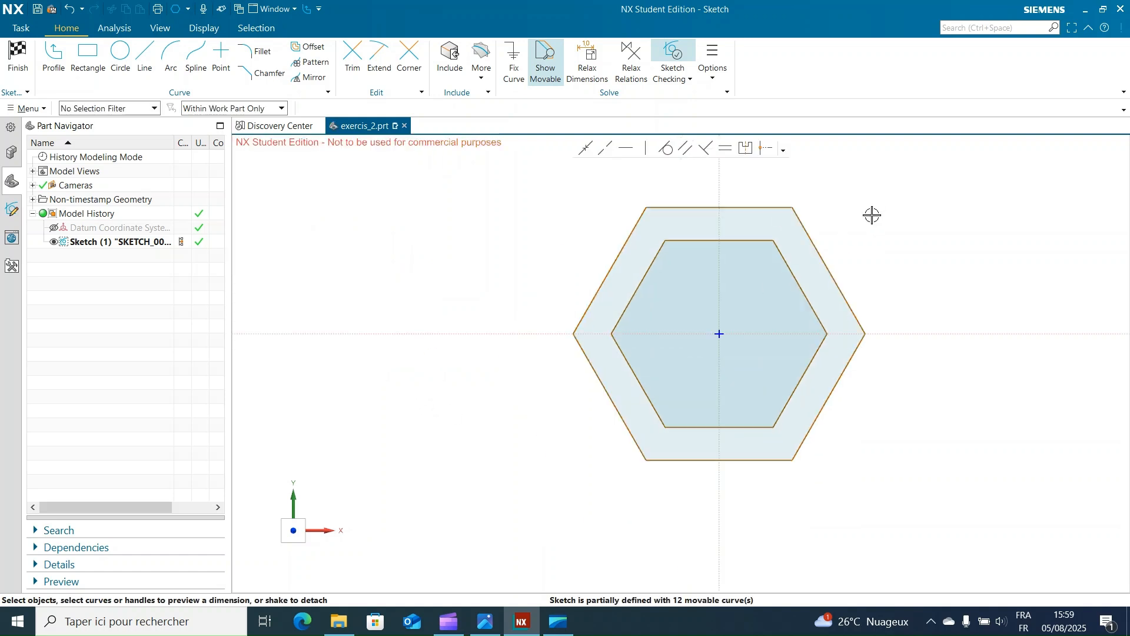
pyautogui.keyDown('shift'); pyautogui.moveTo(904, 216); pyautogui.dragTo(860, 249, button='middle'); pyautogui.keyUp('shift')
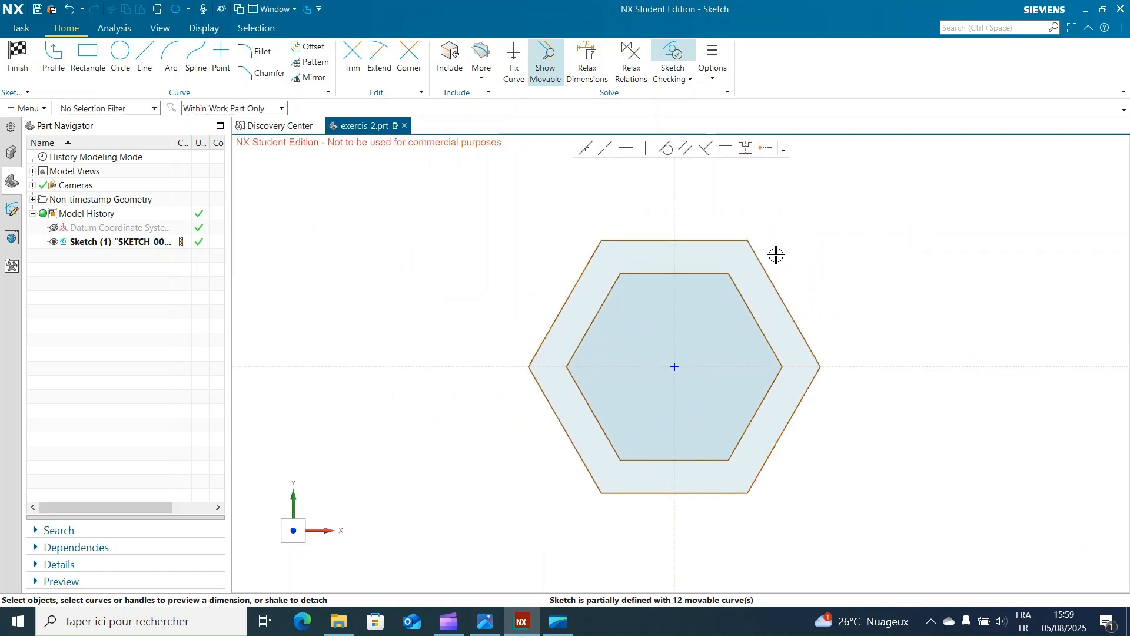
pyautogui.click(711, 276)
pyautogui.moveTo(701, 257); pyautogui.dragTo(705, 203)
pyautogui.click(710, 199)
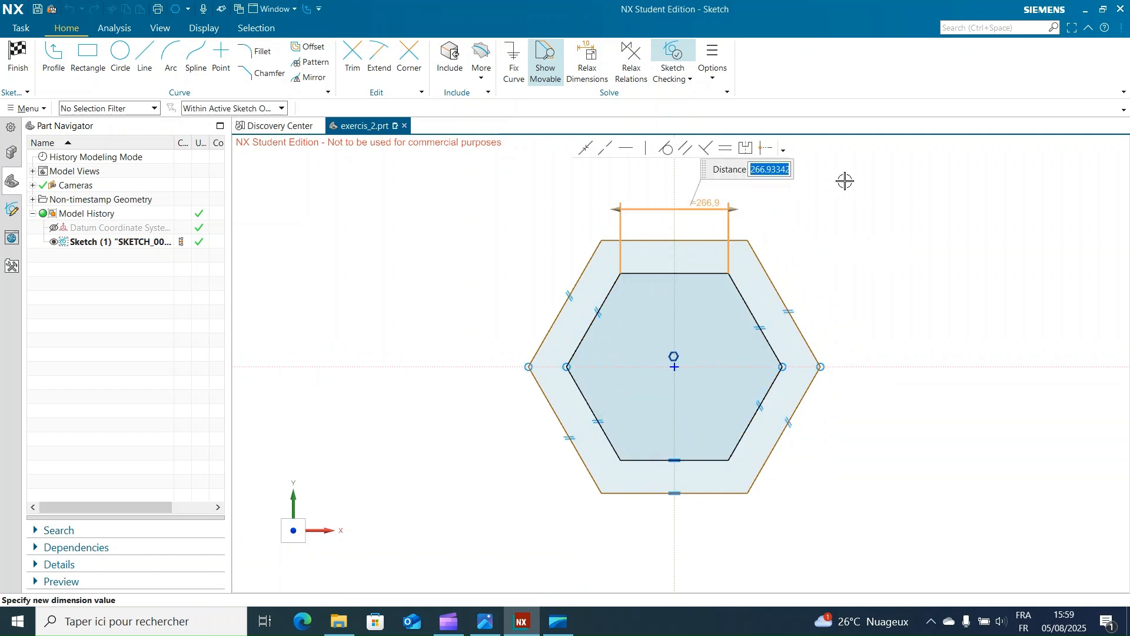
pyautogui.press('Return')
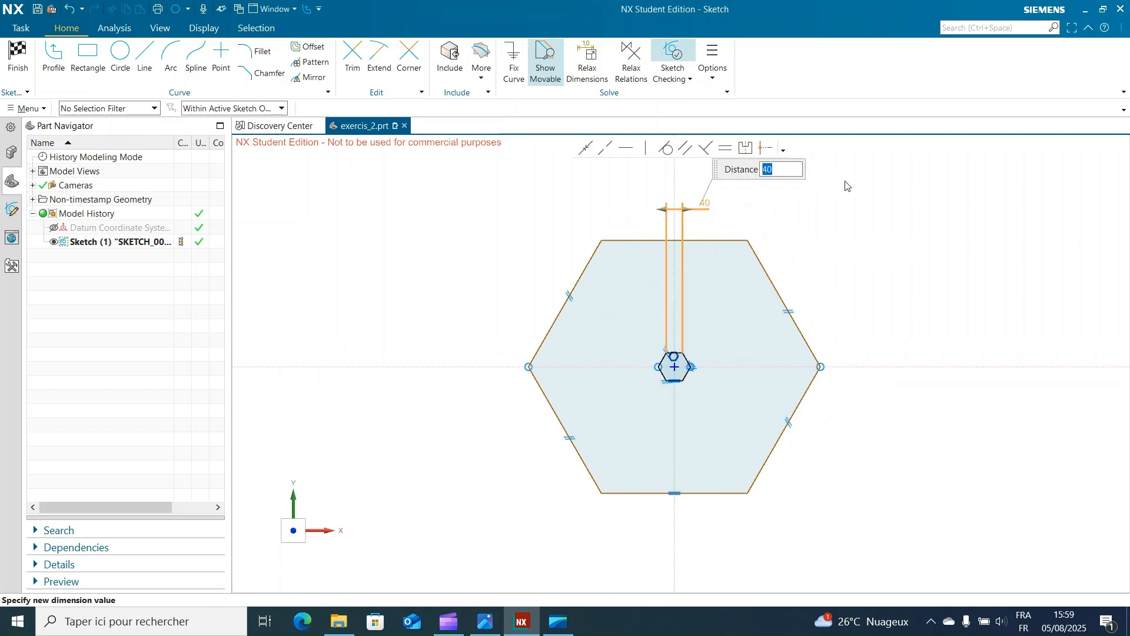
pyautogui.click(922, 280)
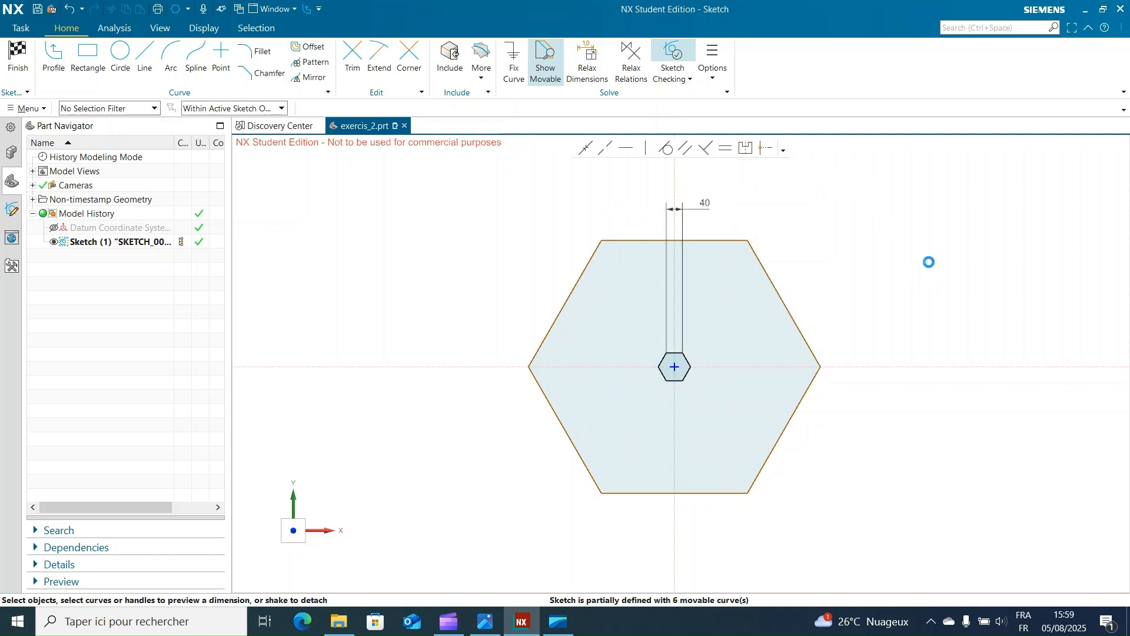
# Step: Dimension the upper horizontal side of the outer hexagon and set its length to 80 mm
pyautogui.click(717, 240)
pyautogui.click(718, 228)
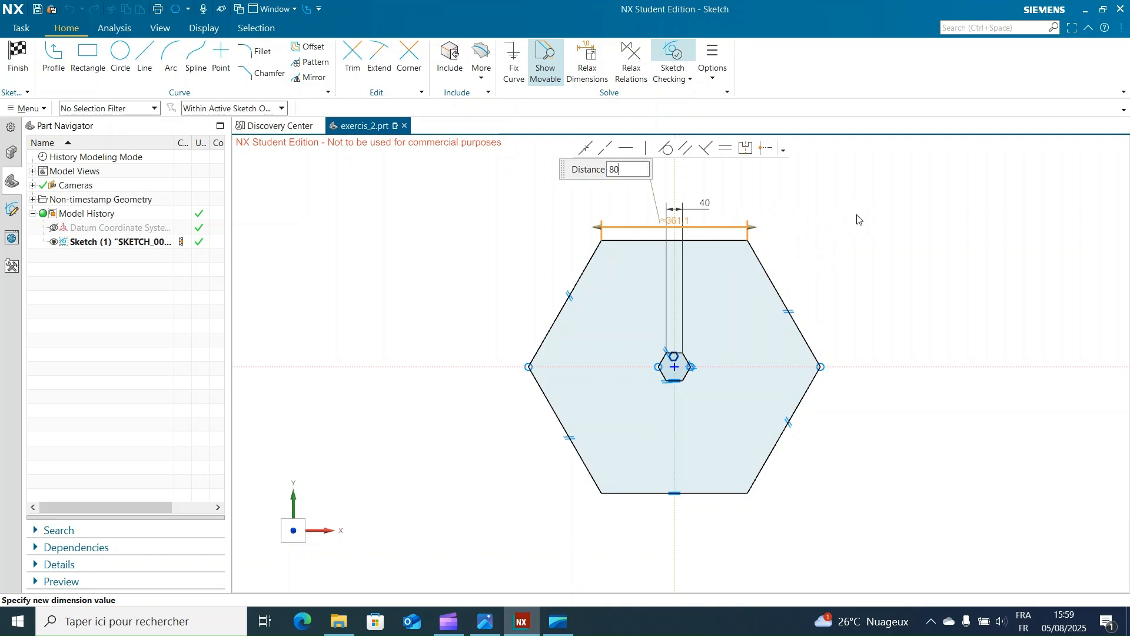
pyautogui.press('Return')
pyautogui.click(851, 385)
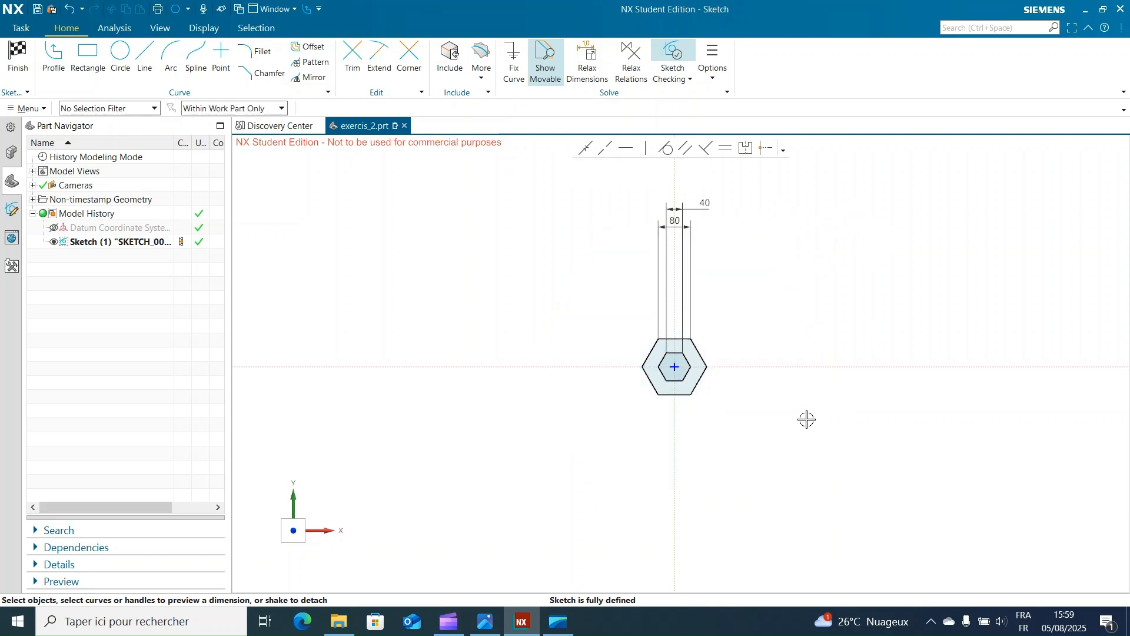
# Step: Move the side-length dimensions of both hexagons down, closer to the profiles
pyautogui.moveTo(677, 224); pyautogui.dragTo(678, 313)
pyautogui.moveTo(694, 209); pyautogui.dragTo(713, 301)
pyautogui.scroll(3, 771, 306)
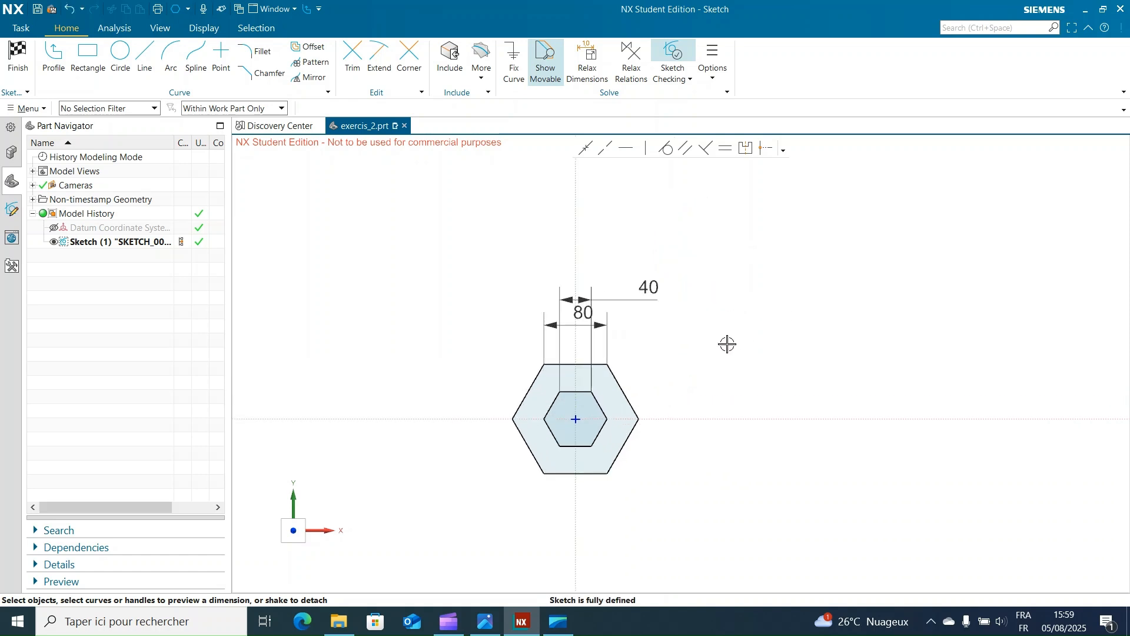
pyautogui.moveTo(727, 345)
pyautogui.keyDown('shift'); pyautogui.mouseDown(button='middle')
pyautogui.moveTo(828, 278)
pyautogui.moveTo(843, 297)
pyautogui.moveTo(881, 296)
pyautogui.mouseUp(button='middle'); pyautogui.keyUp('shift')
pyautogui.scroll(2, 836, 277)
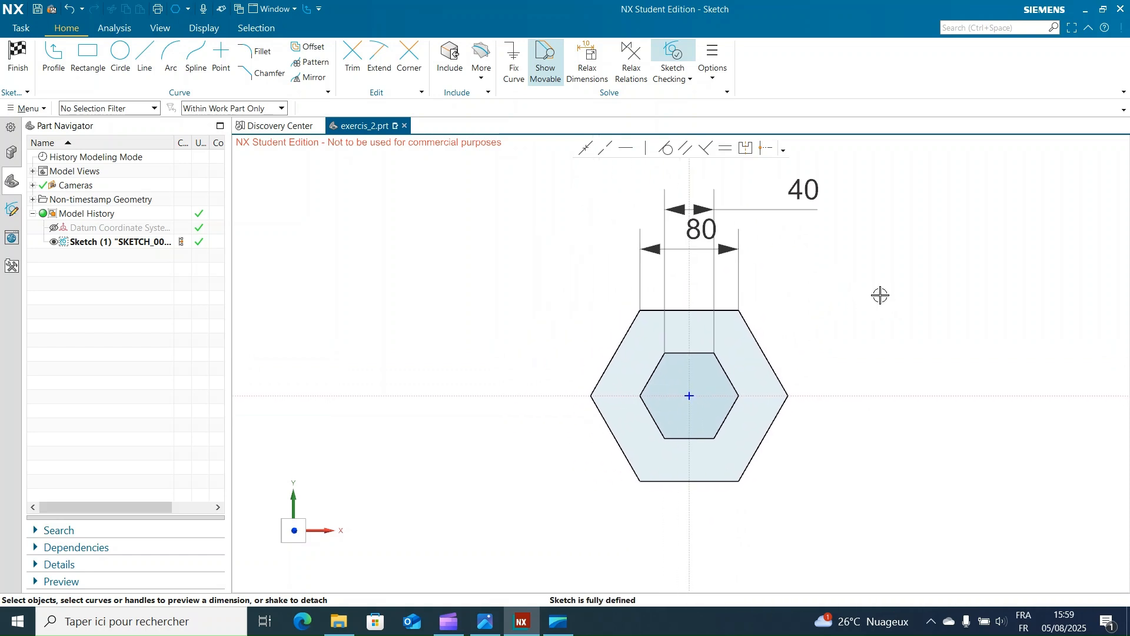
# Step: Restrict selection to the Dimension type and hide the side-length dimensions of both hexagons
pyautogui.click(99, 108)
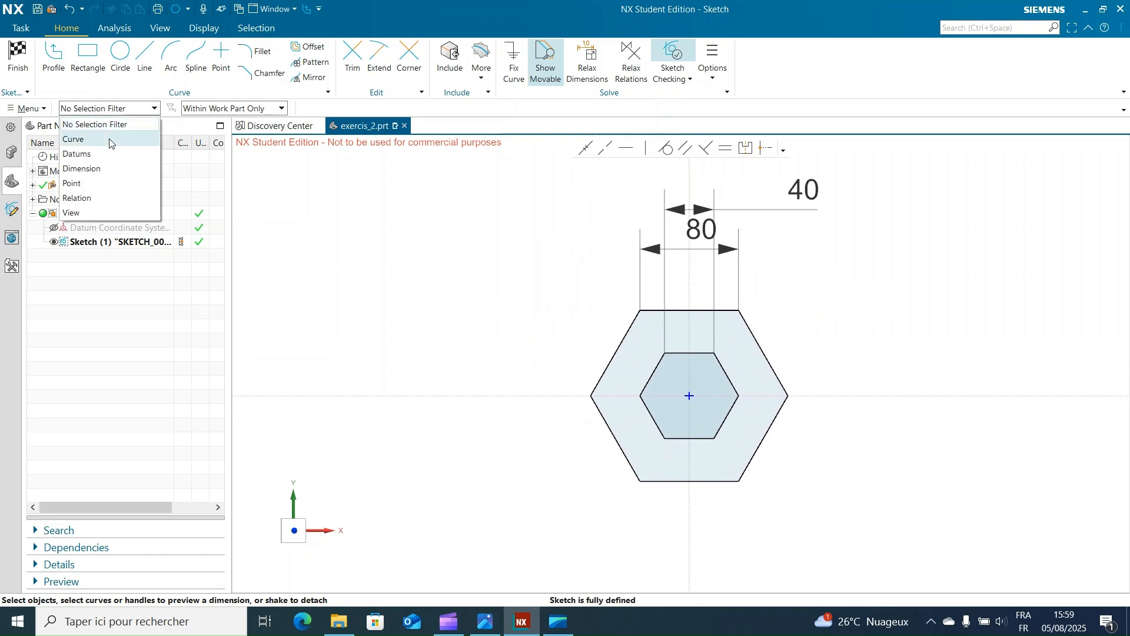
pyautogui.click(112, 167)
pyautogui.moveTo(564, 179); pyautogui.dragTo(883, 345)
pyautogui.rightClick(741, 272)
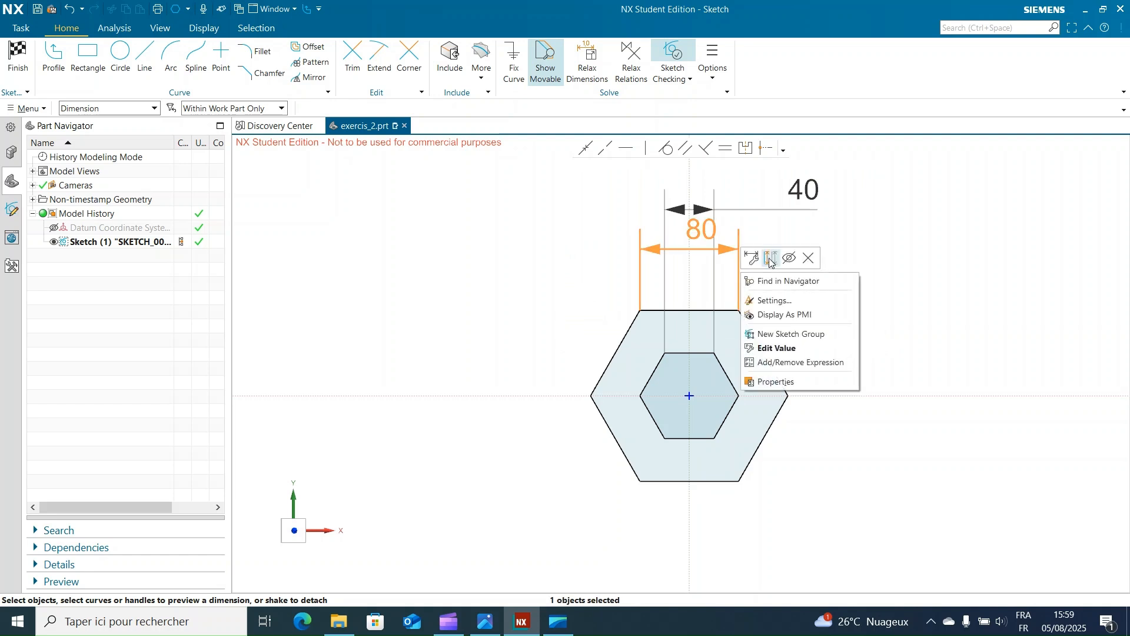
pyautogui.click(790, 257)
pyautogui.rightClick(786, 209)
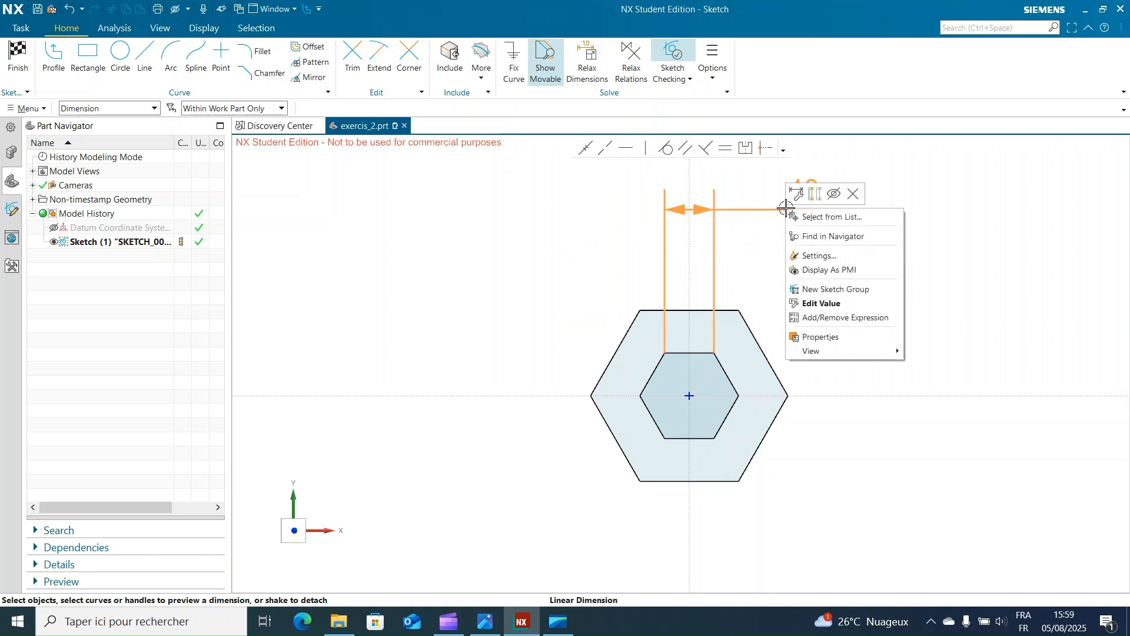
pyautogui.click(835, 195)
# Step: Finish the hexagon sketch and clear the selection in the 3D model
pyautogui.click(17, 56)
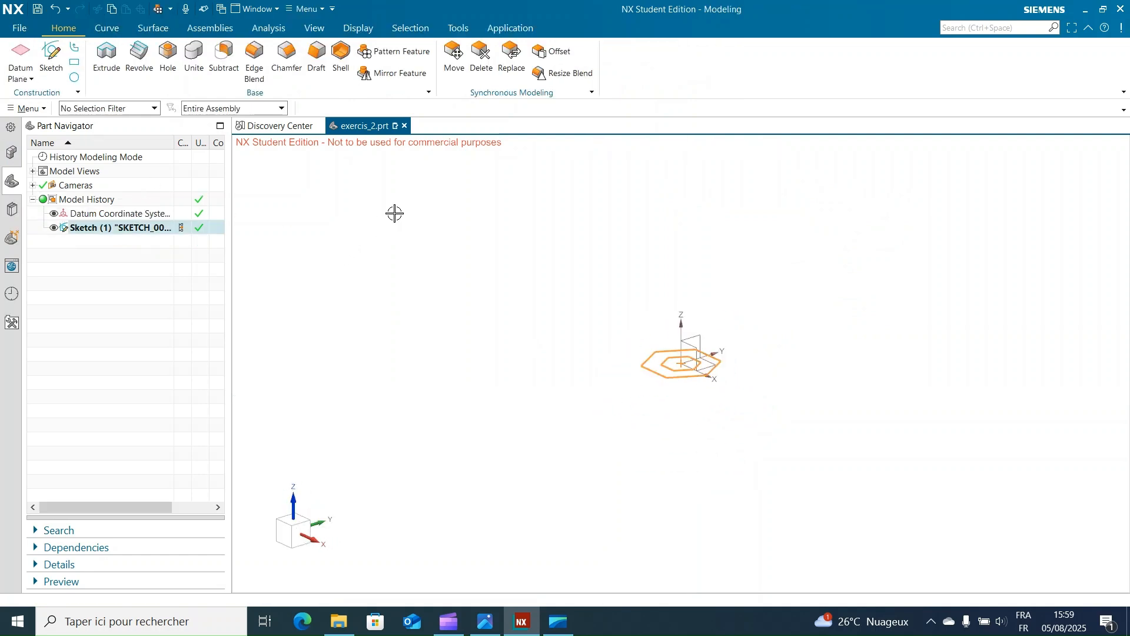
pyautogui.scroll(2, 528, 474)
pyautogui.keyDown('shift'); pyautogui.moveTo(520, 422); pyautogui.dragTo(421, 493, button='middle'); pyautogui.keyUp('shift')
pyautogui.click(494, 449)
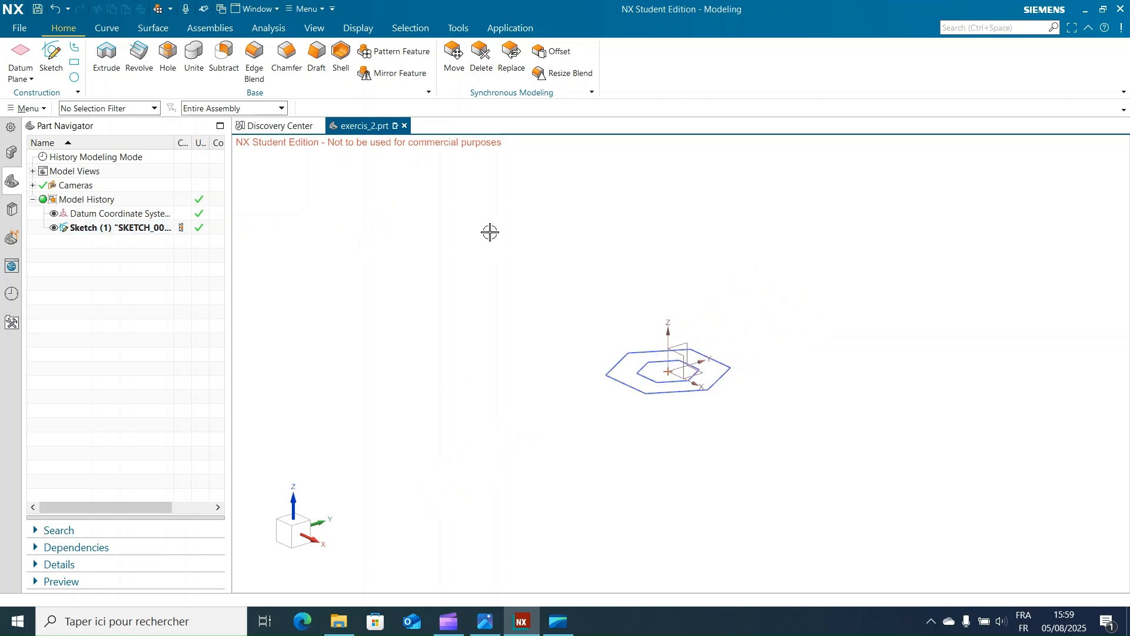
# Step: Extrude the inner hexagon upward from 0 to 90 mm as a solid body
pyautogui.click(107, 56)
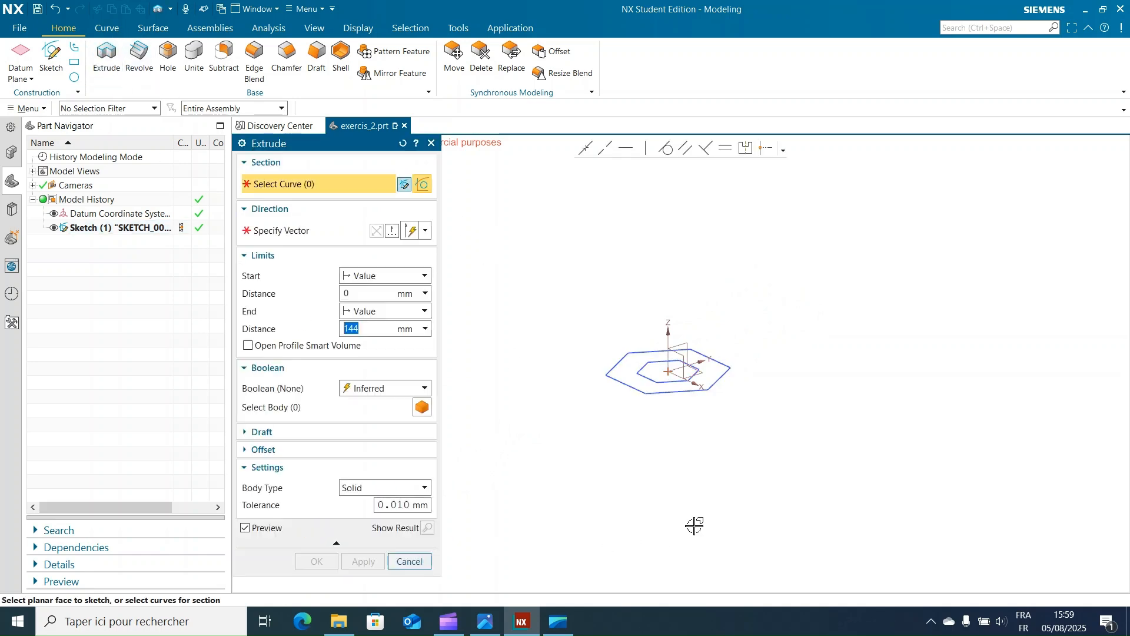
pyautogui.click(646, 372)
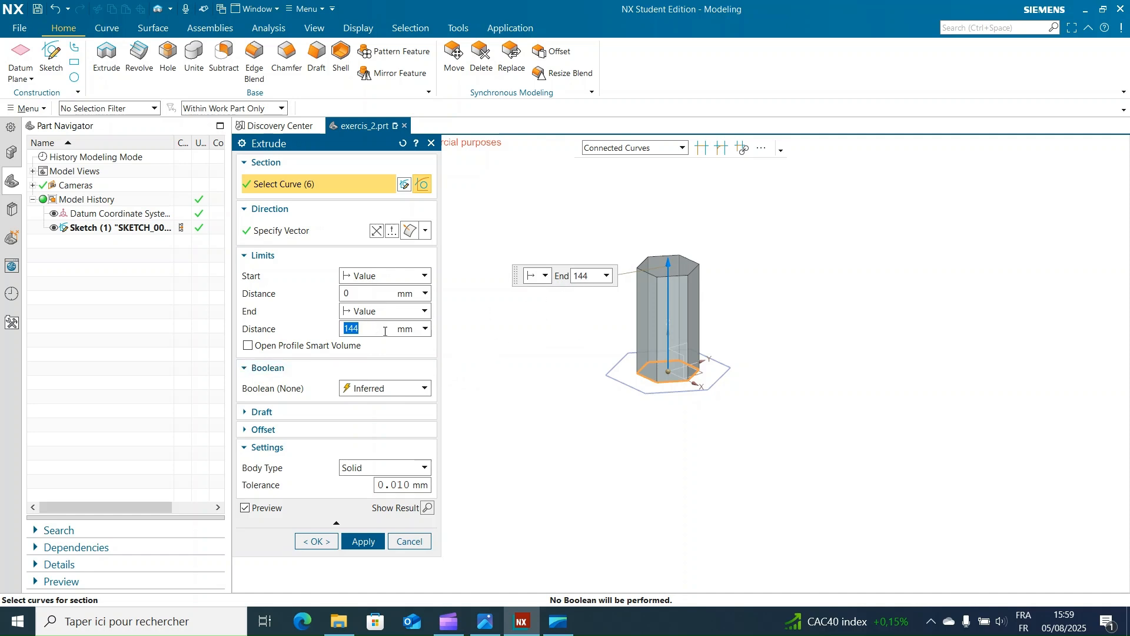
pyautogui.press('Return')
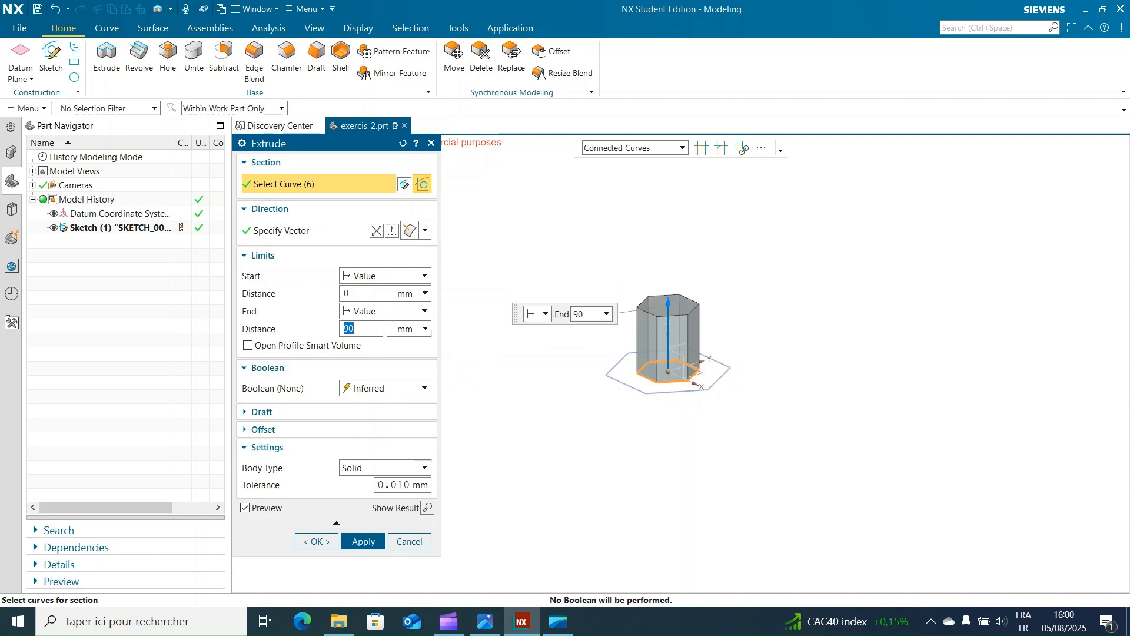
pyautogui.click(365, 541)
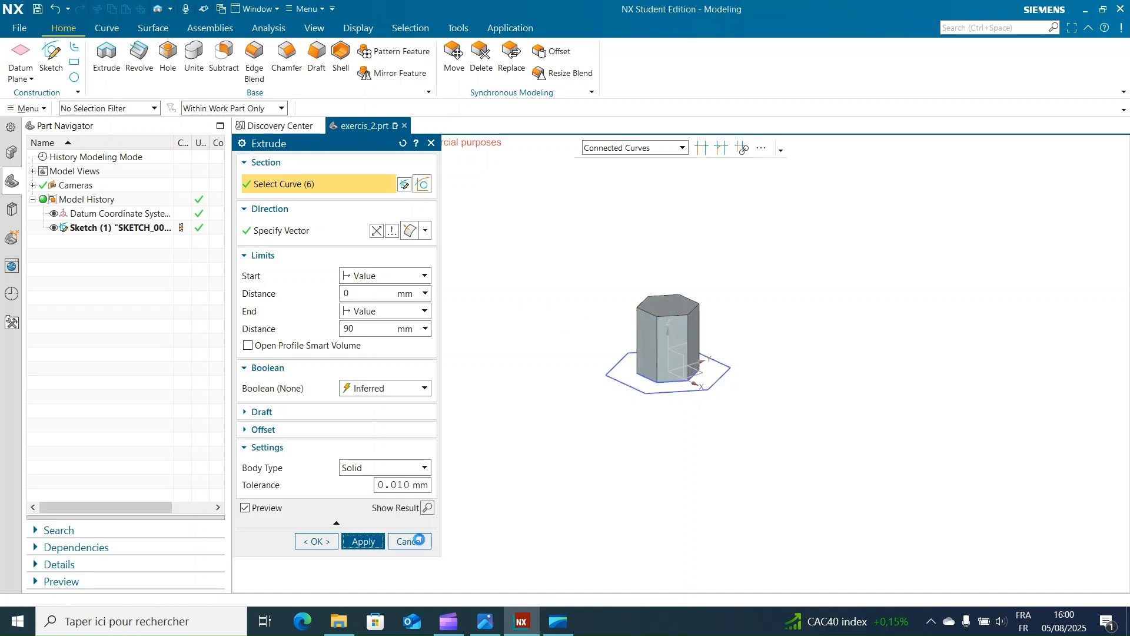
# Step: Extrude the outer hexagon from 0 to 30 mm and unite it with the central hexagonal column
pyautogui.click(629, 387)
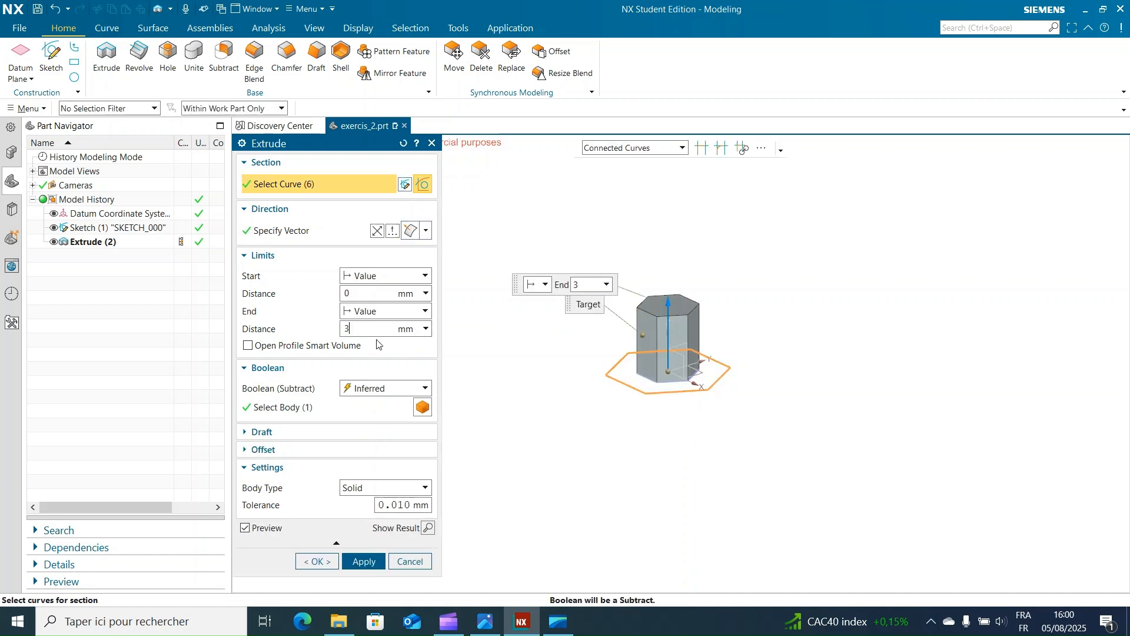
pyautogui.press('Return')
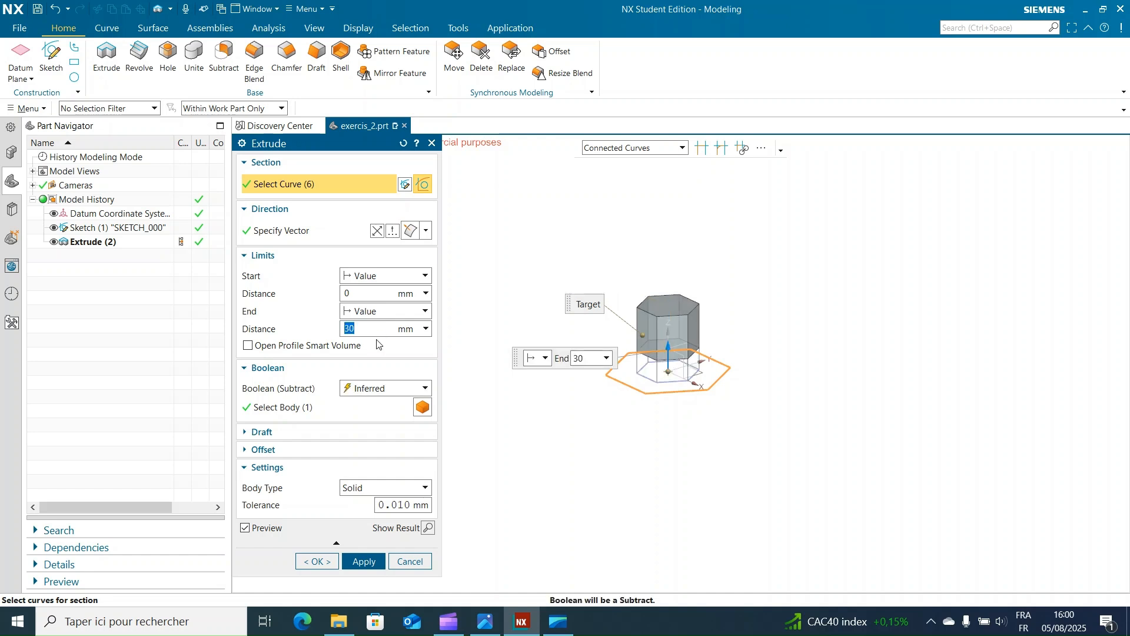
pyautogui.click(385, 388)
pyautogui.click(377, 417)
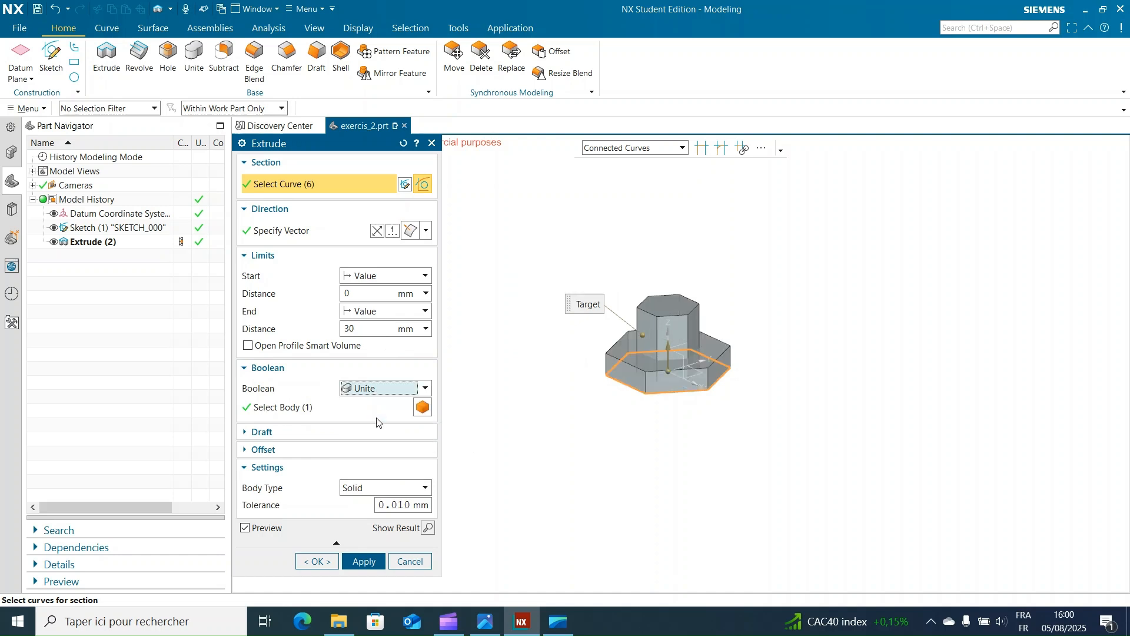
pyautogui.click(368, 561)
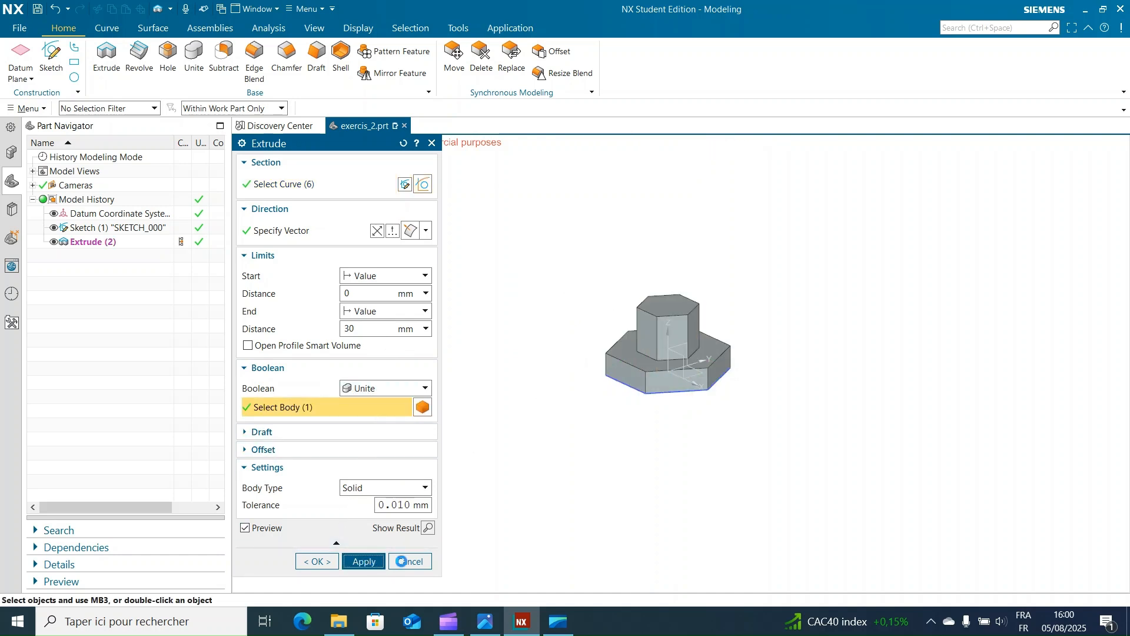
pyautogui.click(431, 143)
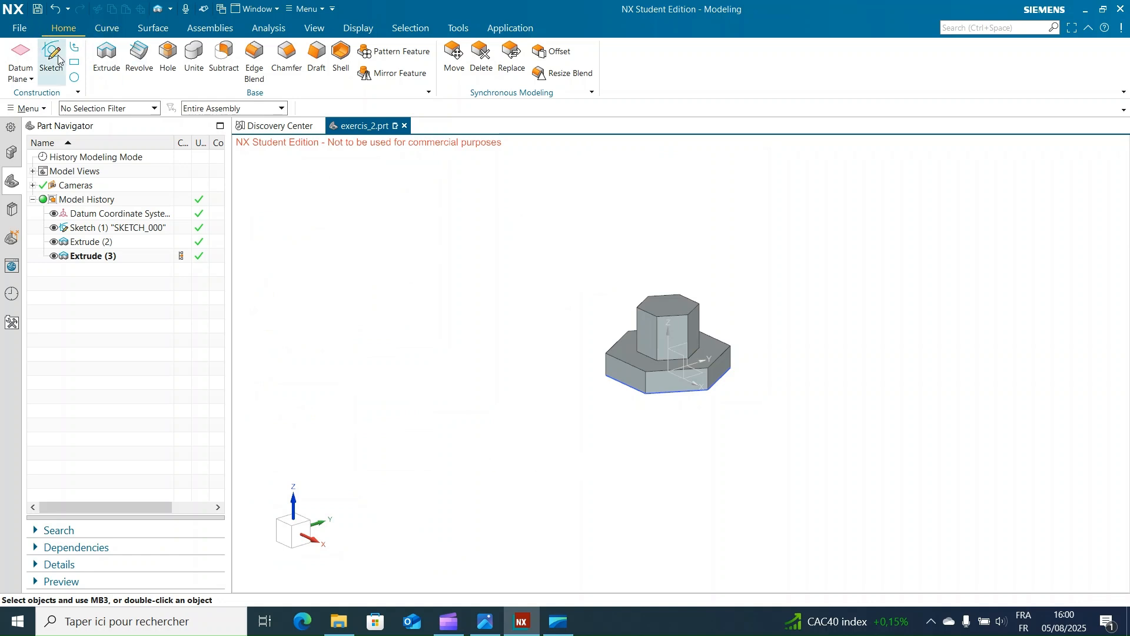
# Step: Create a new sketch on the front vertical side face of the hexagonal base
pyautogui.scroll(5, 690, 439)
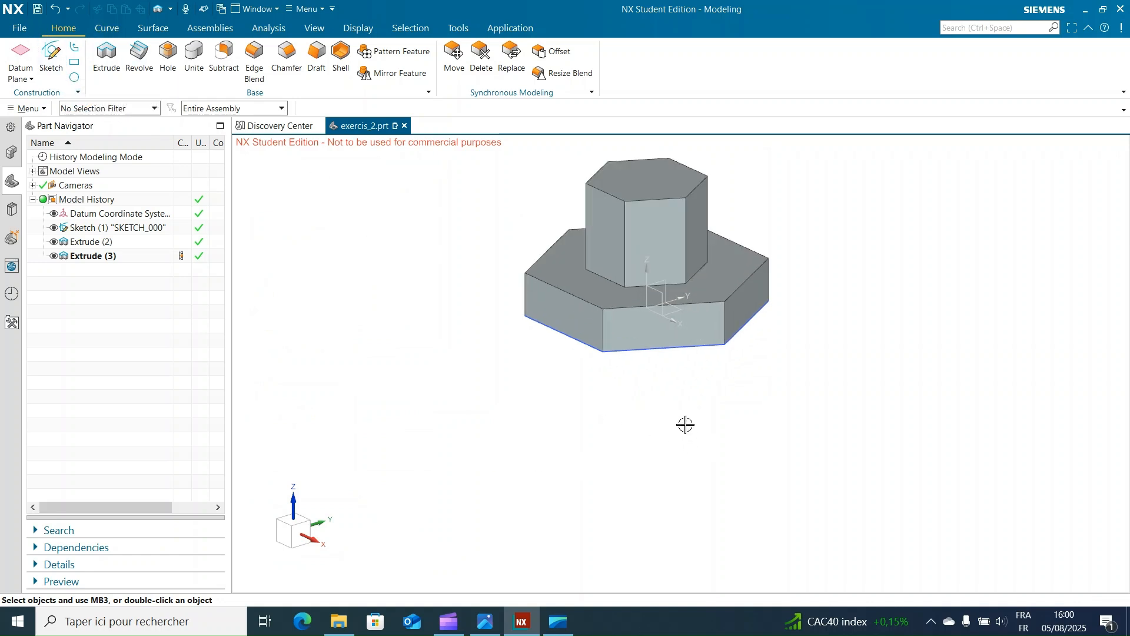
pyautogui.keyDown('shift'); pyautogui.moveTo(671, 466); pyautogui.dragTo(675, 497, button='middle'); pyautogui.keyUp('shift')
pyautogui.click(50, 59)
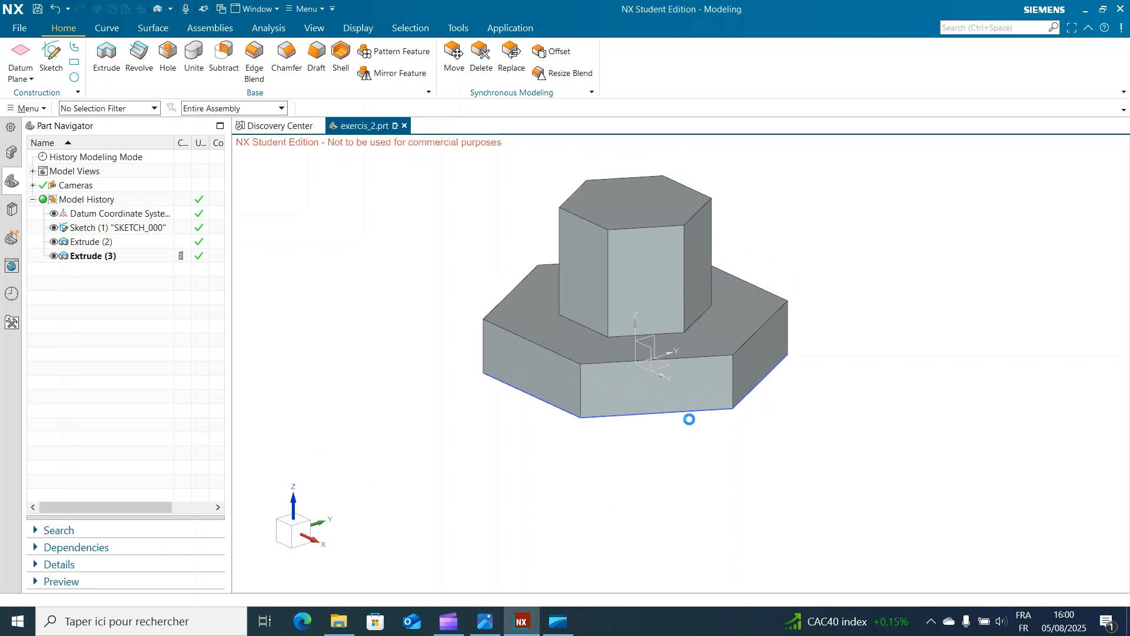
pyautogui.click(624, 401)
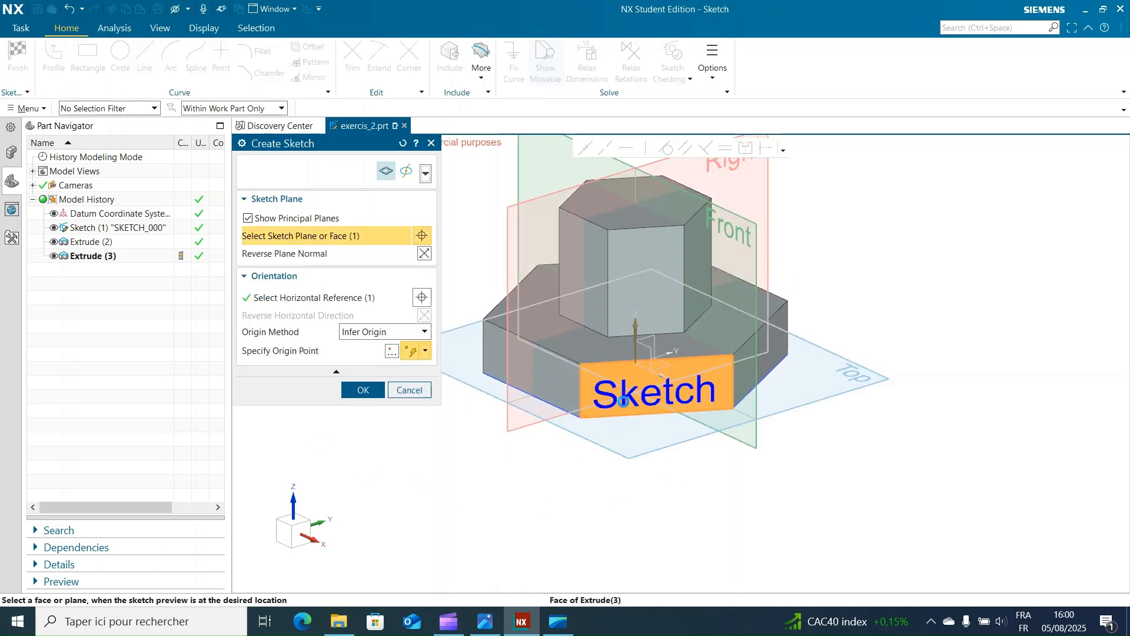
pyautogui.click(363, 389)
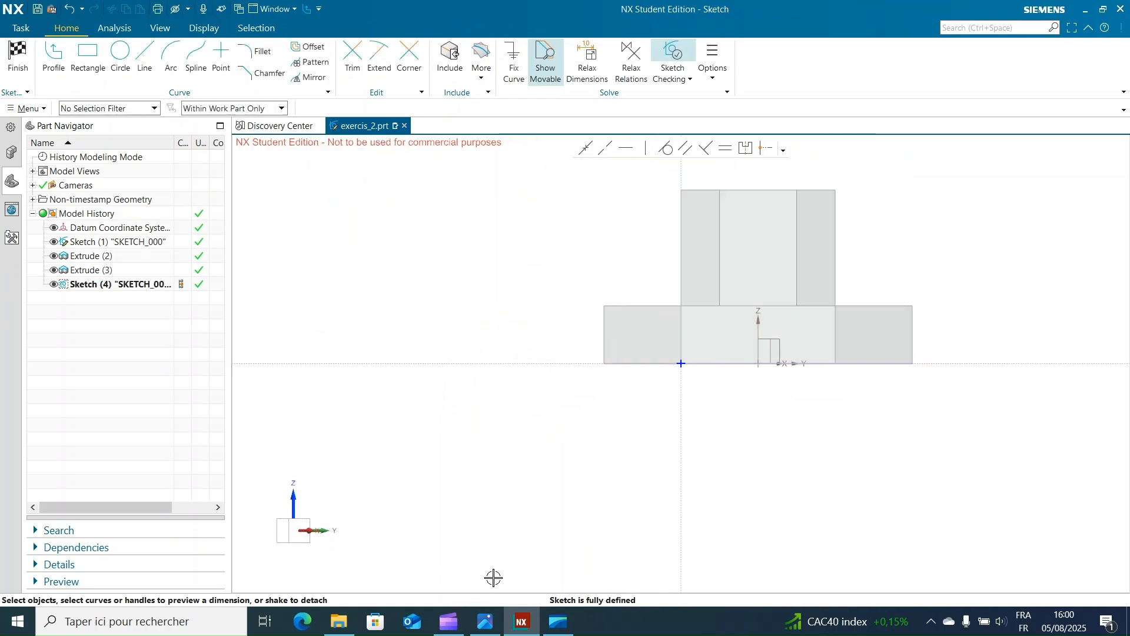
# Step: Sketch a horizontal rectangle about 45 mm wide and 16 mm high inside the hexagonal base's front side face
pyautogui.moveTo(923, 467)
pyautogui.keyDown('shift'); pyautogui.mouseDown(button='middle')
pyautogui.moveTo(840, 479)
pyautogui.moveTo(681, 437)
pyautogui.mouseUp(button='middle'); pyautogui.keyUp('shift')
pyautogui.scroll(1, 648, 421)
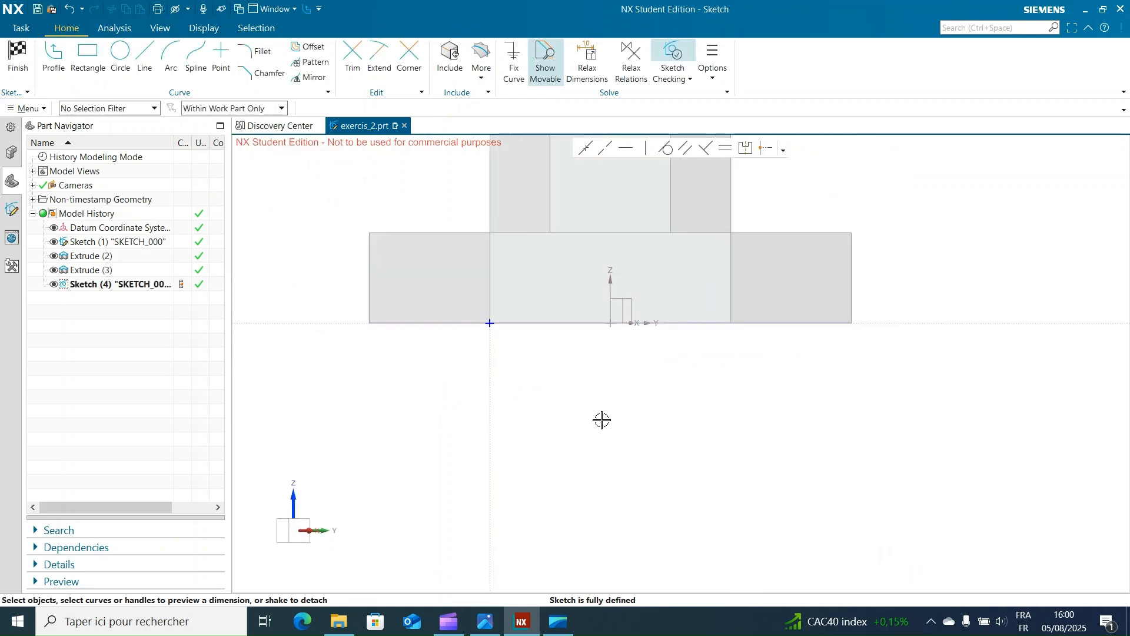
pyautogui.moveTo(597, 414)
pyautogui.keyDown('shift'); pyautogui.mouseDown(button='middle')
pyautogui.moveTo(635, 487)
pyautogui.moveTo(661, 490)
pyautogui.mouseUp(button='middle'); pyautogui.keyUp('shift')
pyautogui.scroll(1, 656, 477)
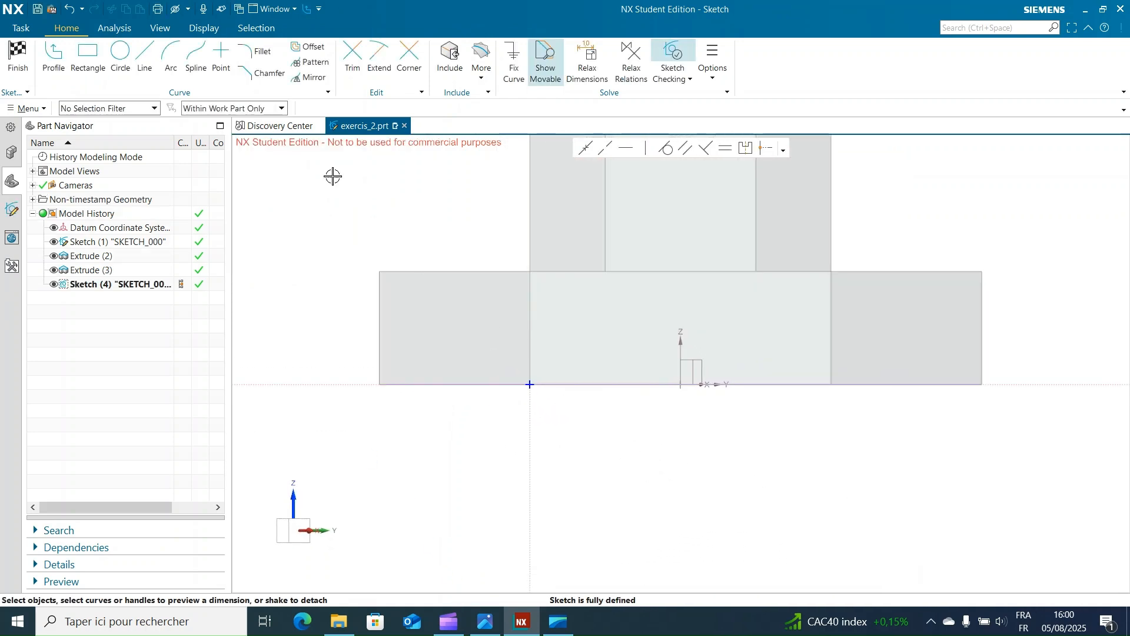
pyautogui.click(87, 53)
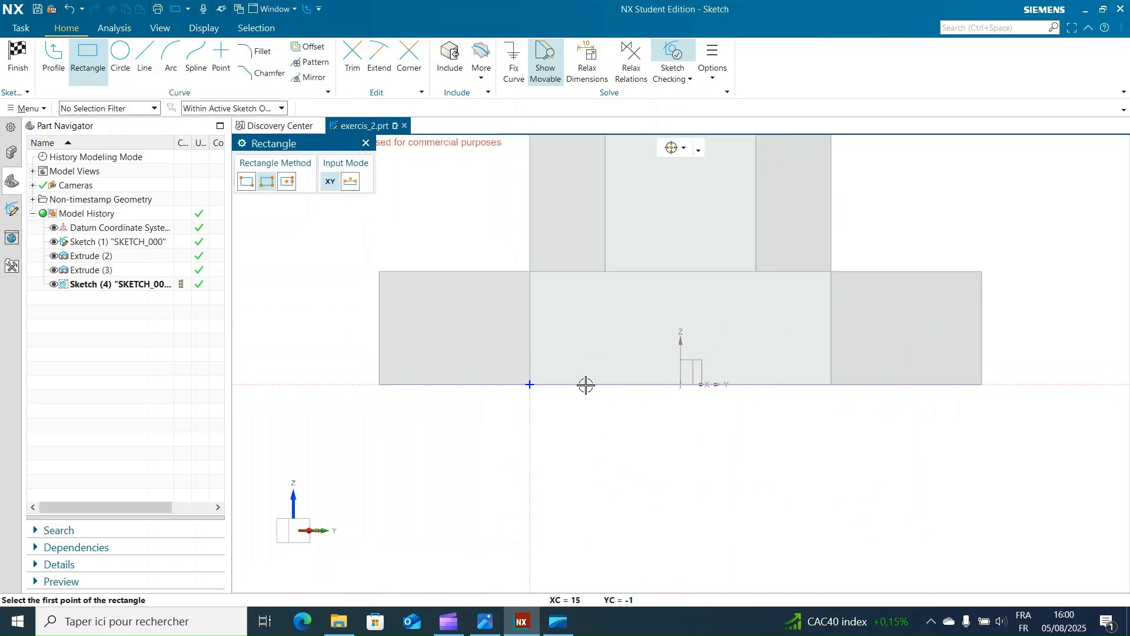
pyautogui.click(590, 302)
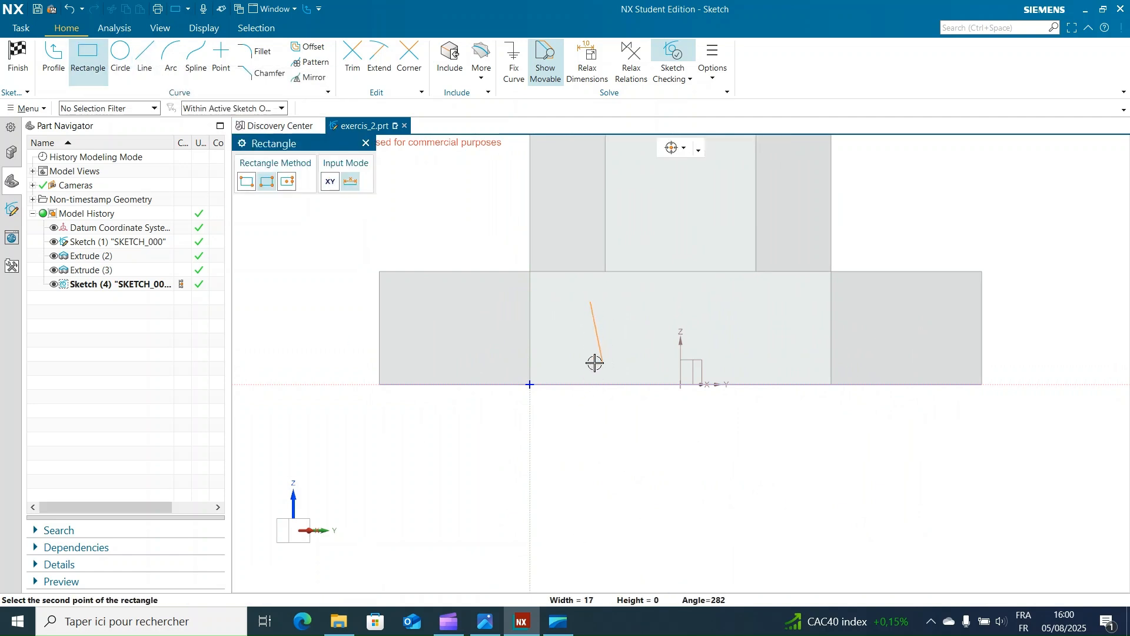
pyautogui.click(590, 361)
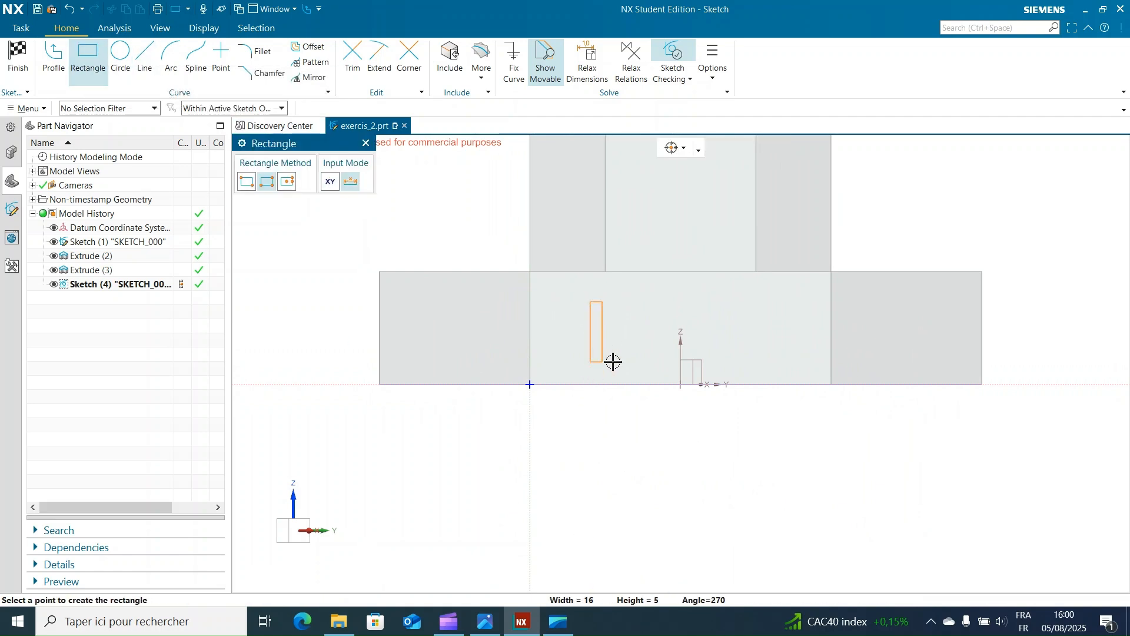
pyautogui.click(760, 364)
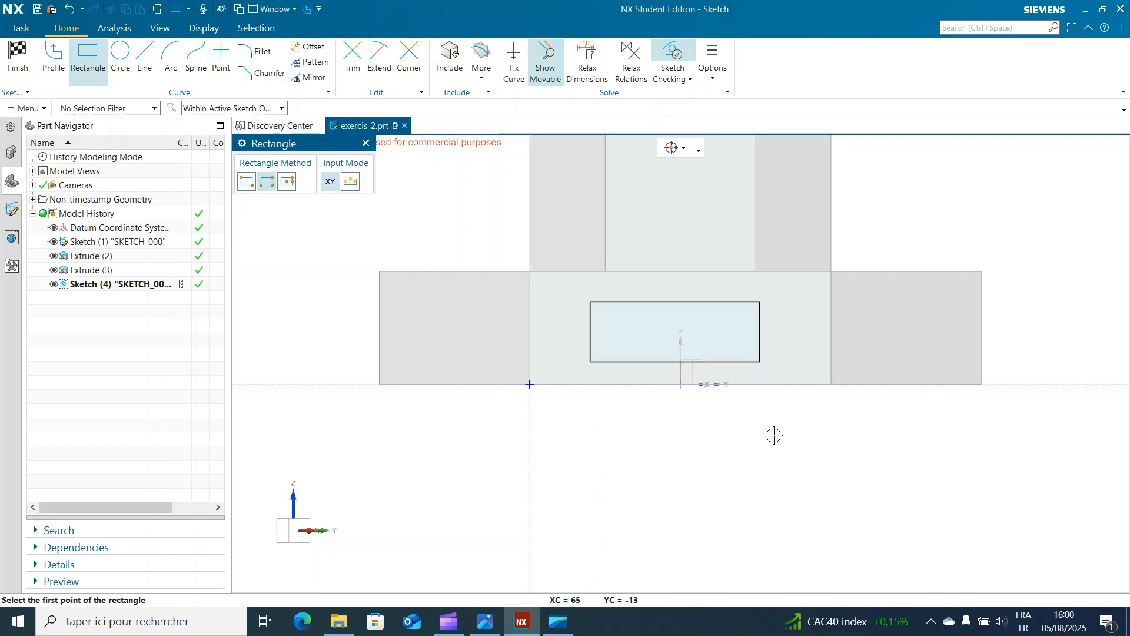
pyautogui.click(365, 144)
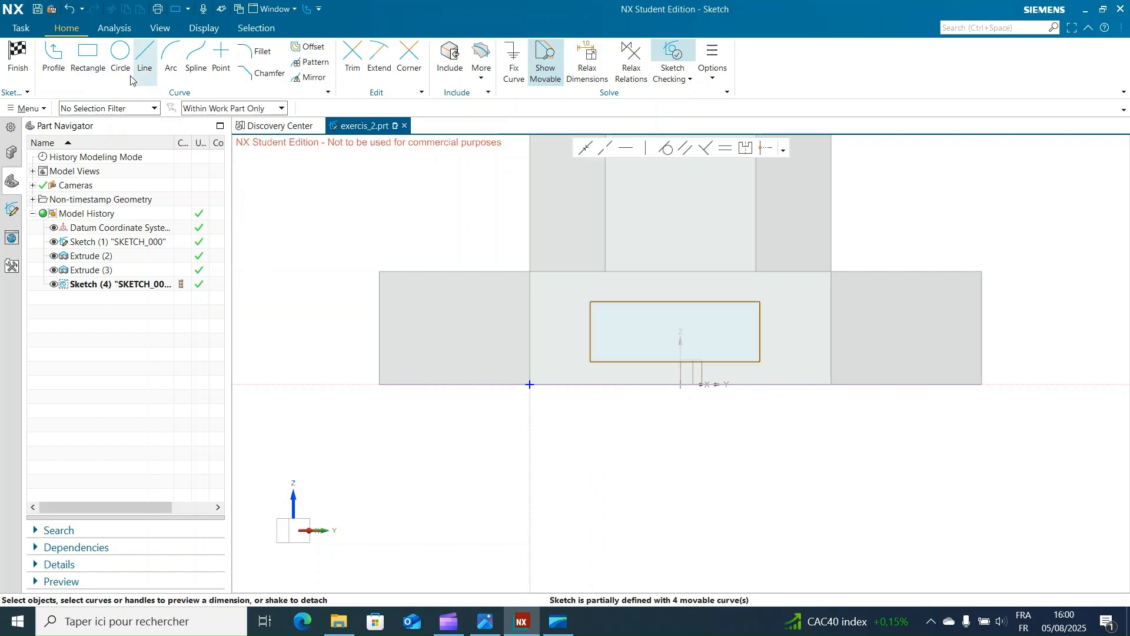
# Step: Set the rectangle's left edge 30 mm from the sketch's vertical axis, scaling the whole sketch, and shrink the rectangle to about 21 by 12 mm
pyautogui.click(529, 315)
pyautogui.click(590, 357)
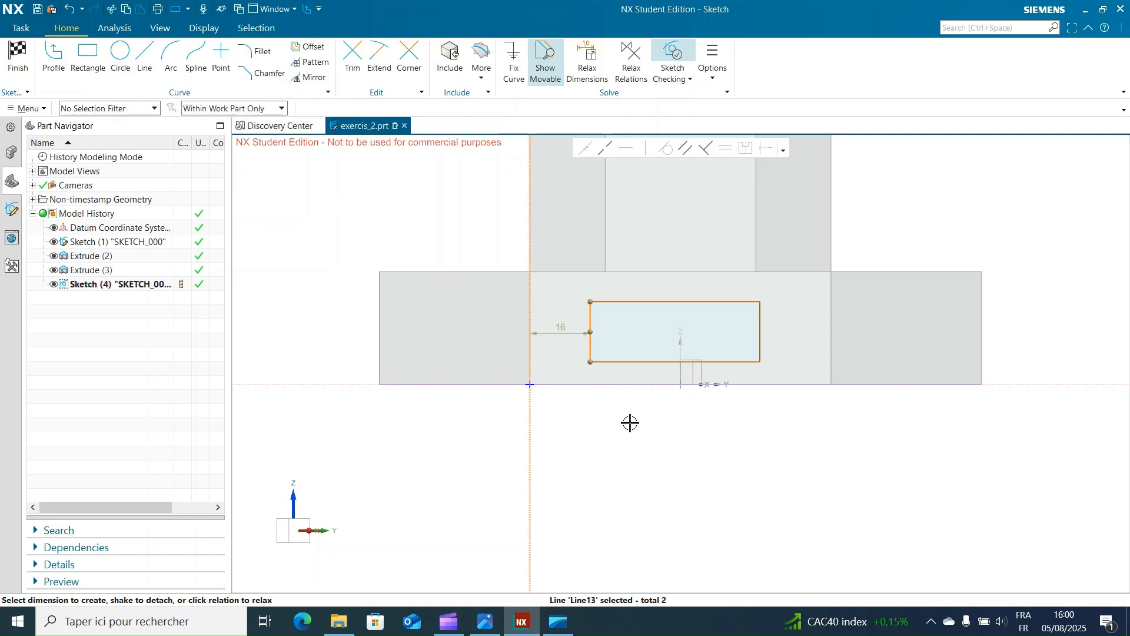
pyautogui.click(560, 330)
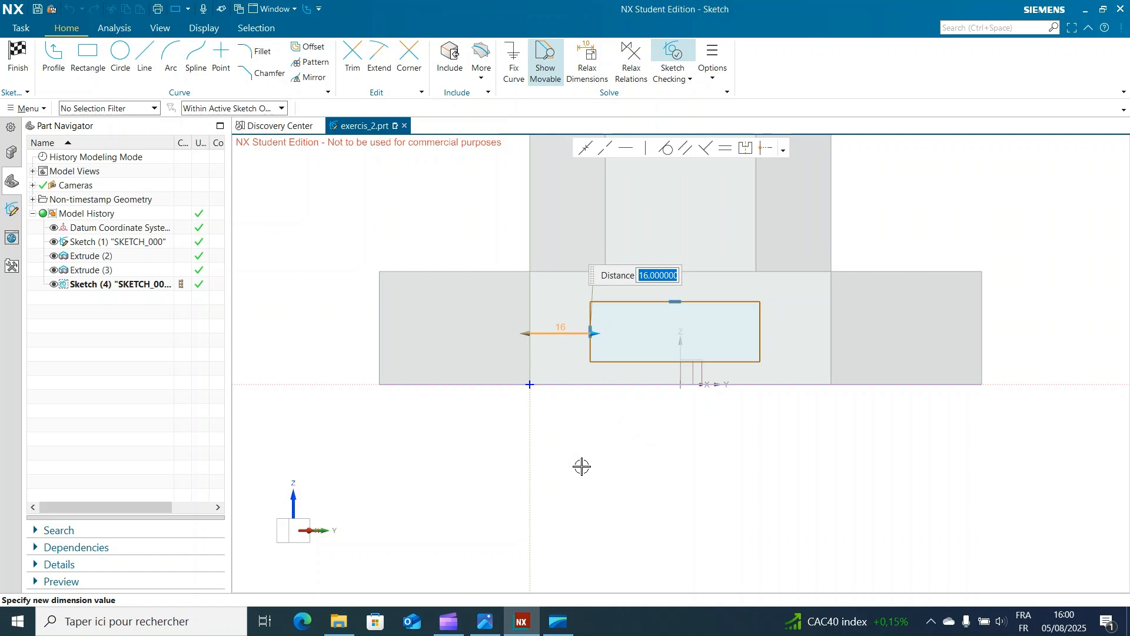
pyautogui.write('30')
pyautogui.press('Return')
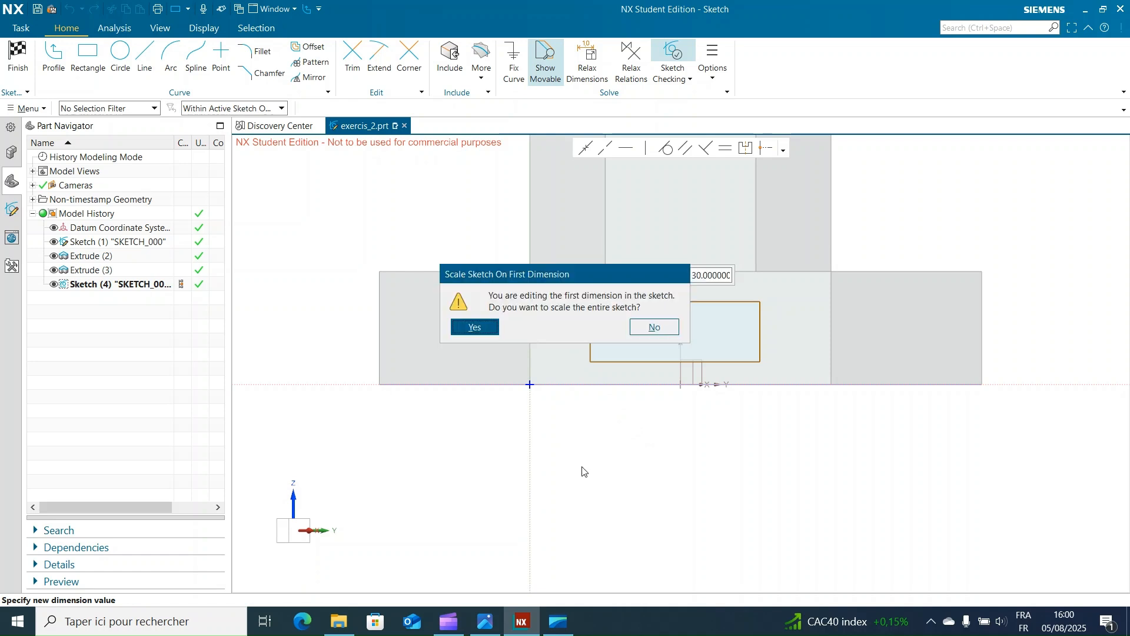
pyautogui.click(474, 327)
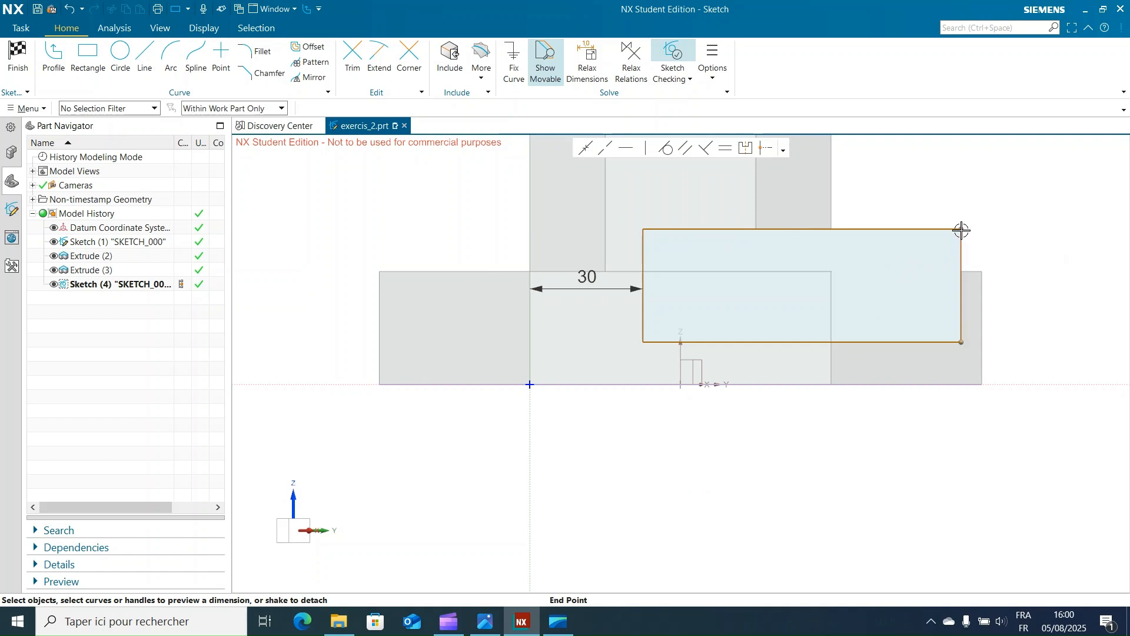
pyautogui.moveTo(961, 229); pyautogui.dragTo(721, 299)
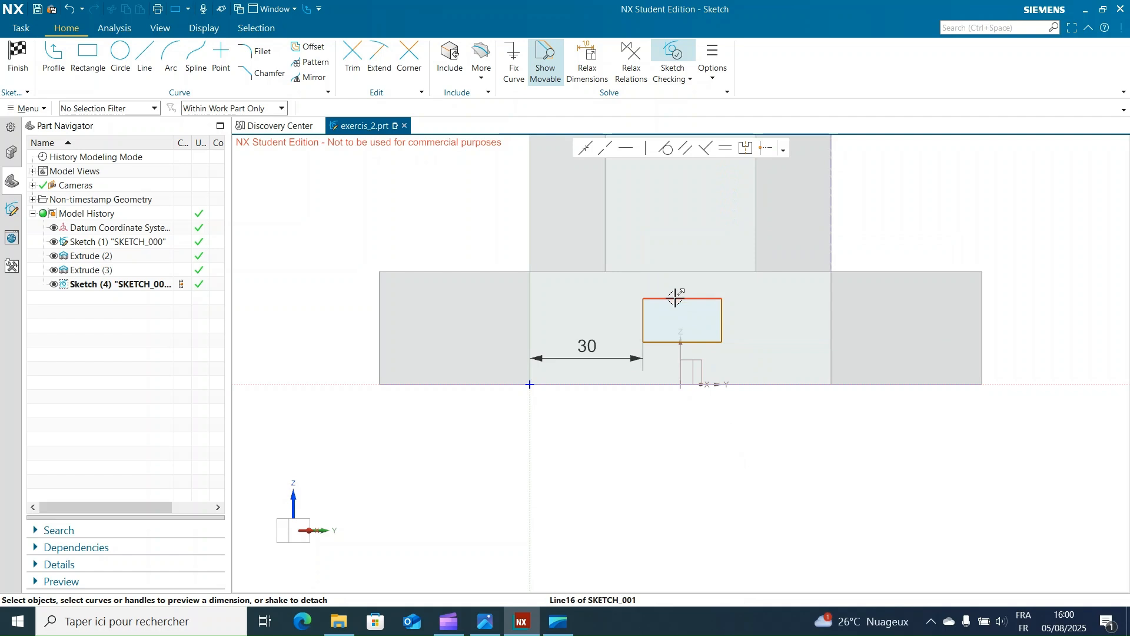
# Step: Set the rectangle's width and height both to 20 mm to make it a square
pyautogui.click(676, 299)
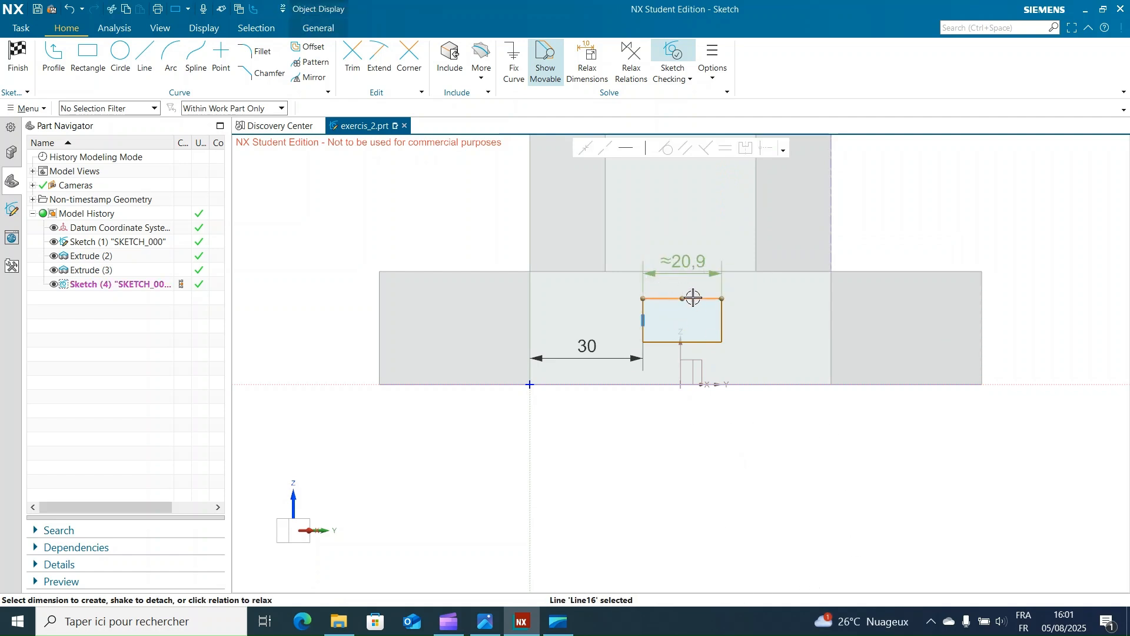
pyautogui.click(687, 272)
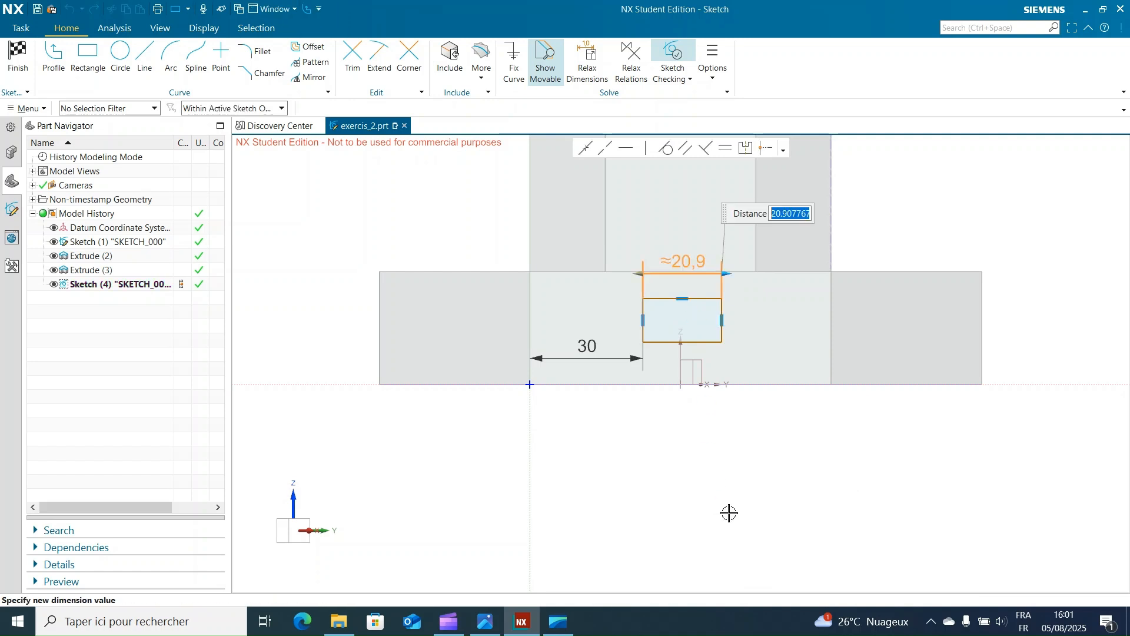
pyautogui.press('Return')
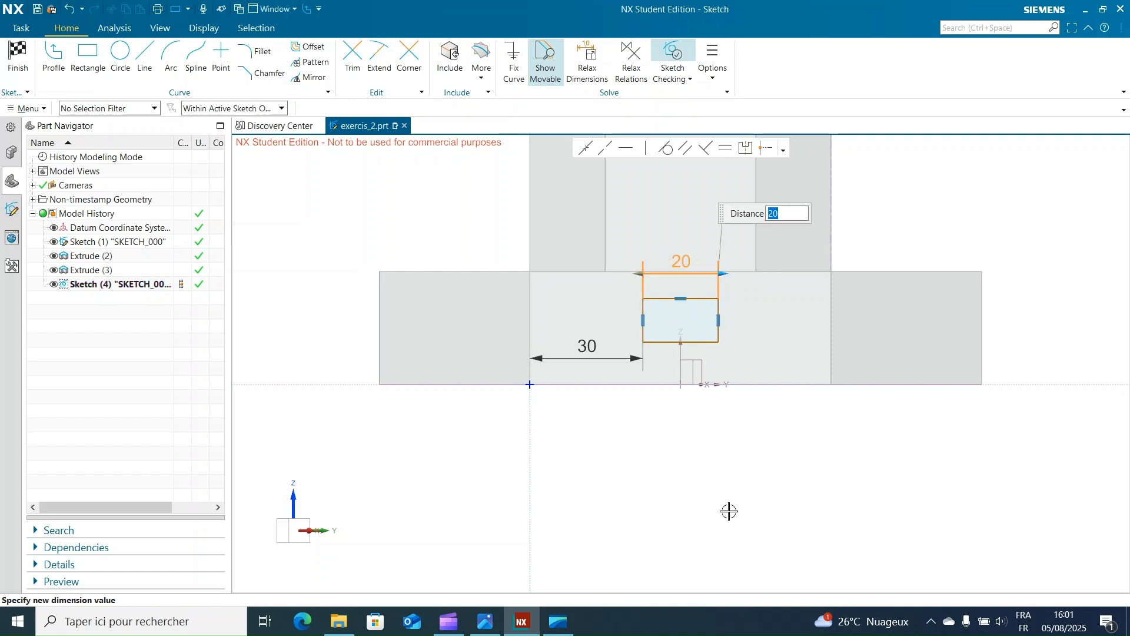
pyautogui.press('Escape')
pyautogui.click(644, 322)
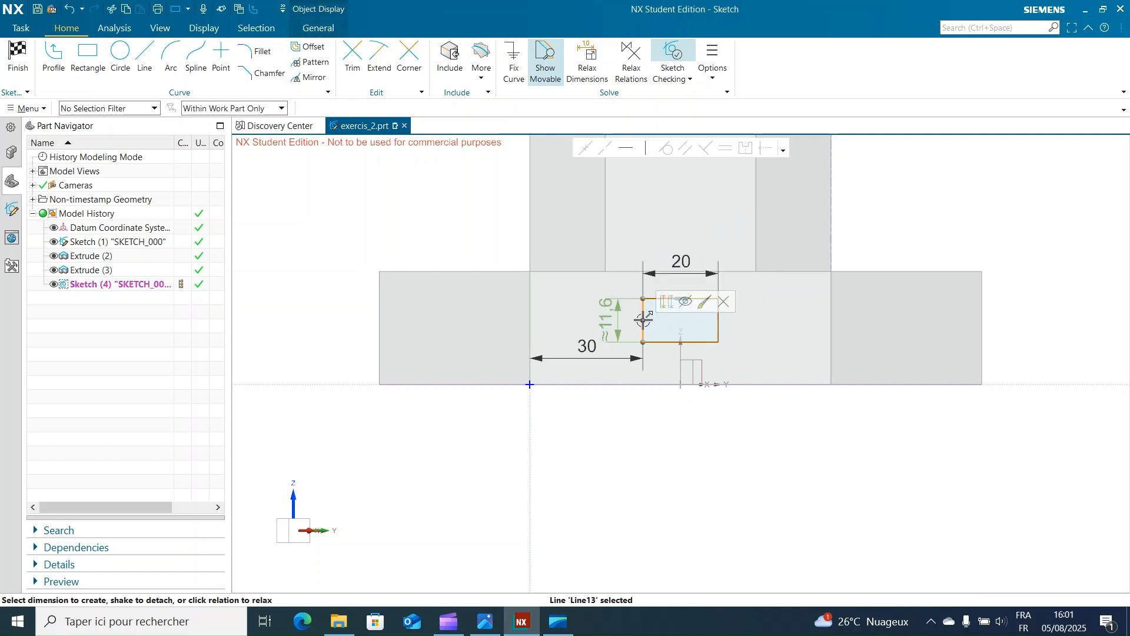
pyautogui.click(618, 321)
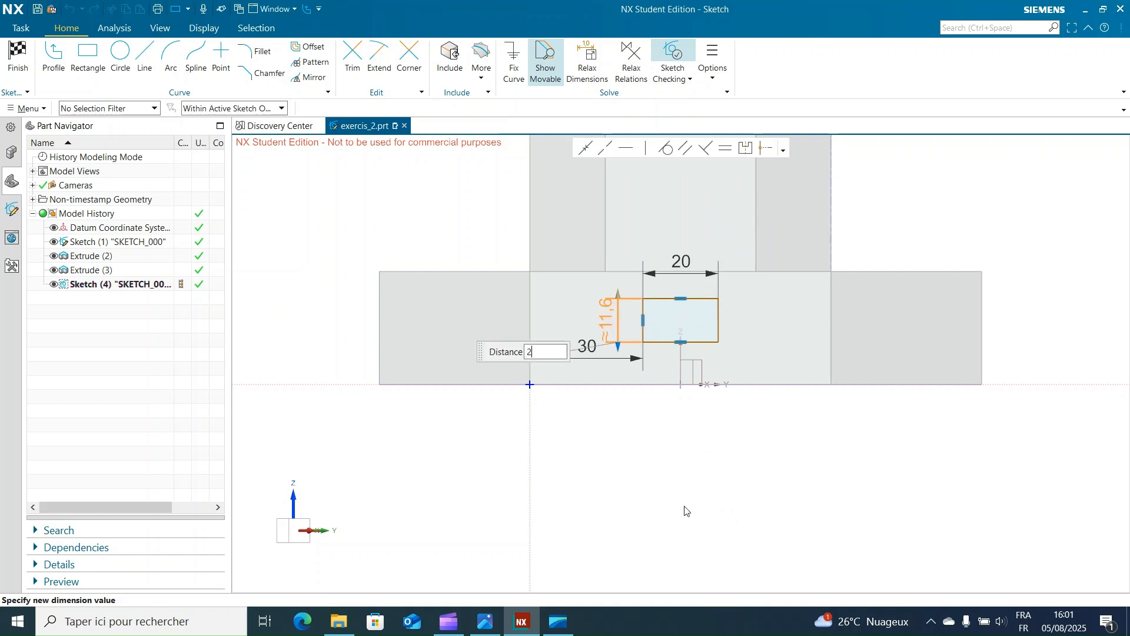
pyautogui.press('Return')
pyautogui.press('Escape')
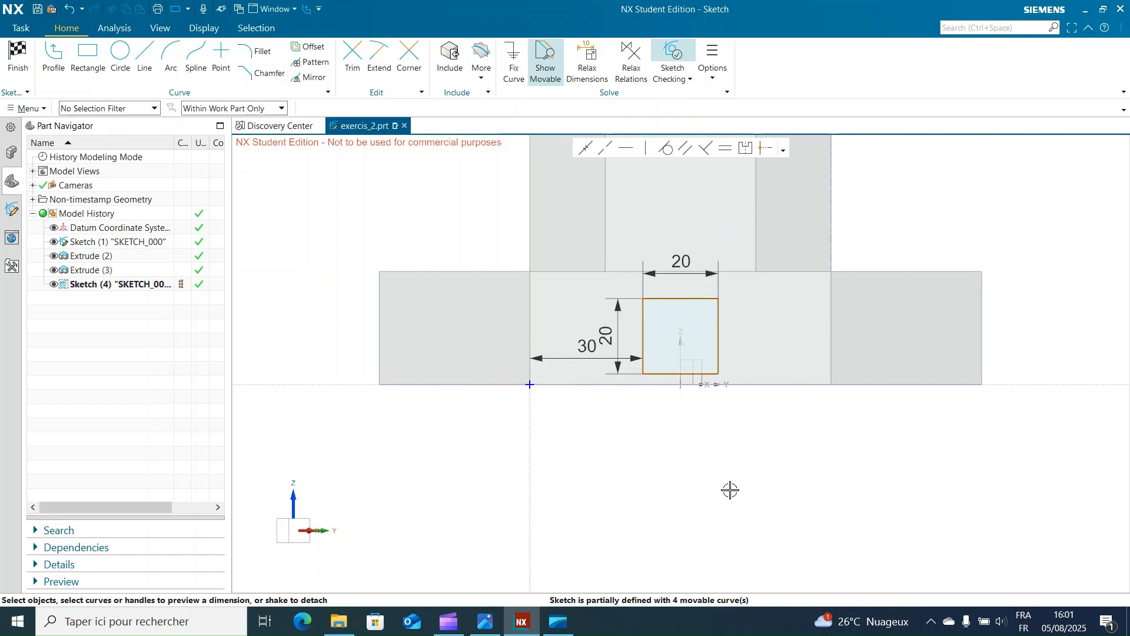
# Step: Move the square slightly upward and set its lower edge 5 mm above the base's bottom edge
pyautogui.click(664, 374)
pyautogui.click(666, 386)
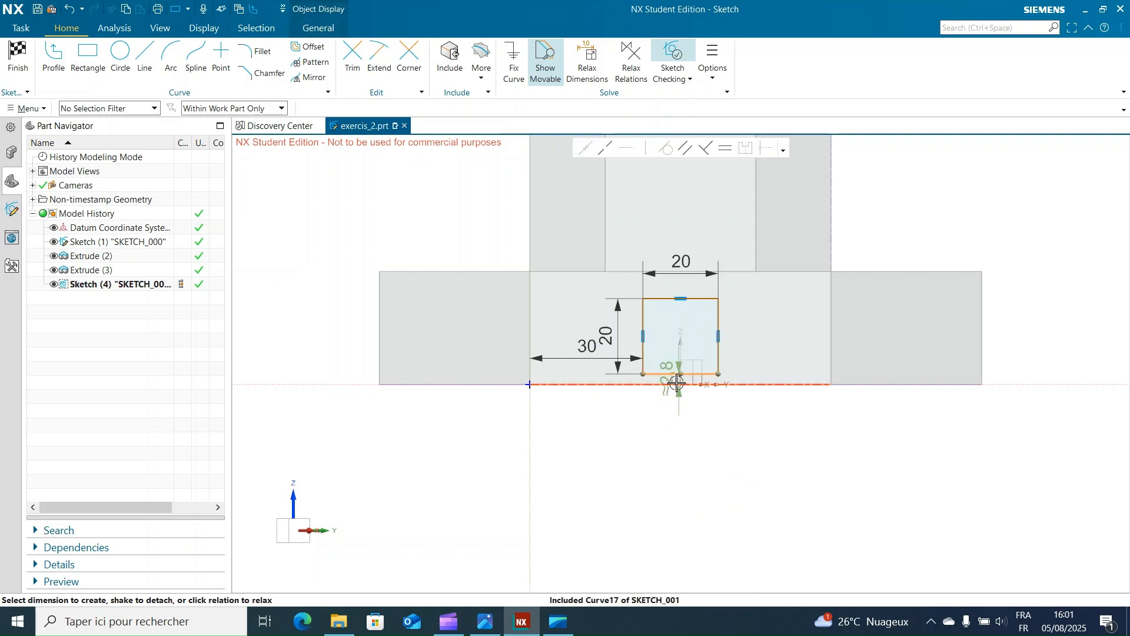
pyautogui.moveTo(676, 375)
pyautogui.mouseDown()
pyautogui.moveTo(628, 381)
pyautogui.moveTo(651, 362)
pyautogui.mouseUp()
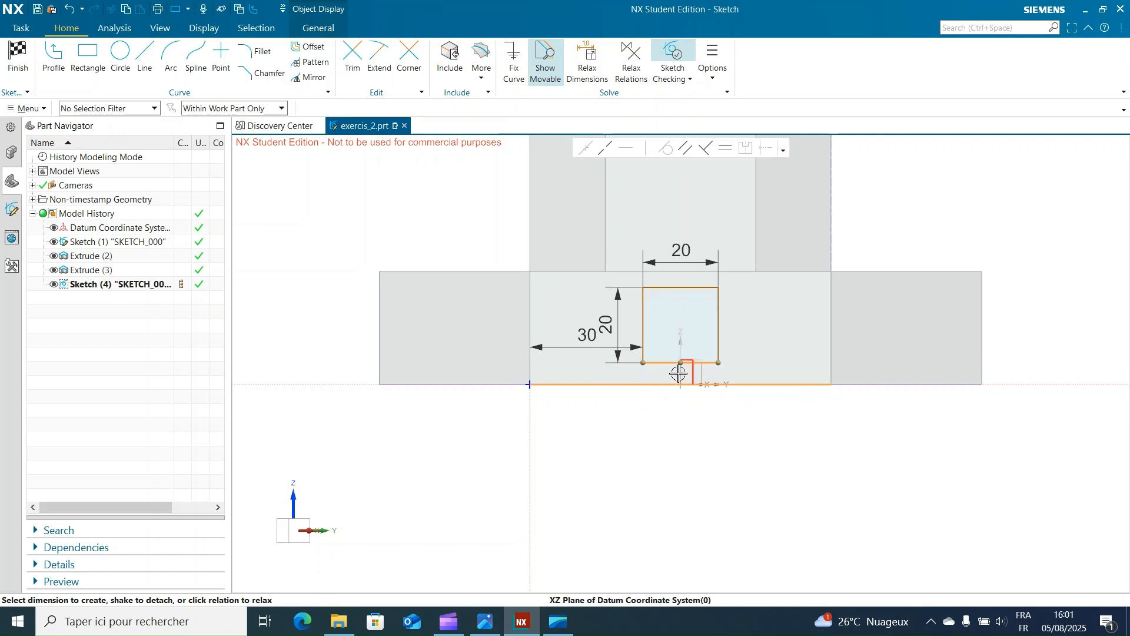
pyautogui.click(745, 422)
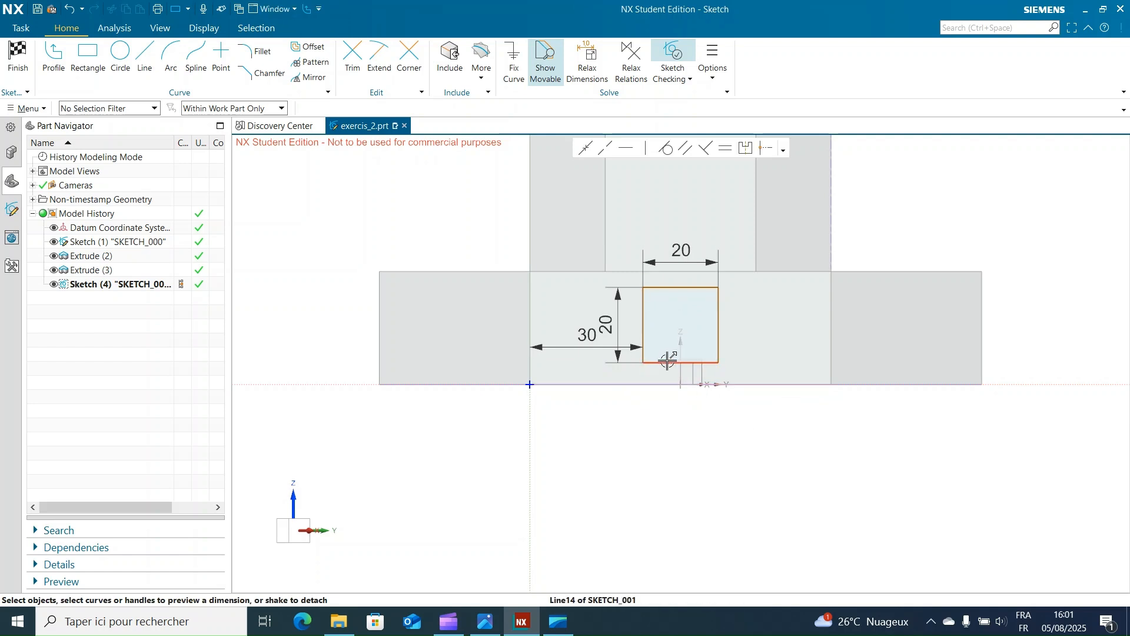
pyautogui.click(662, 383)
pyautogui.click(672, 363)
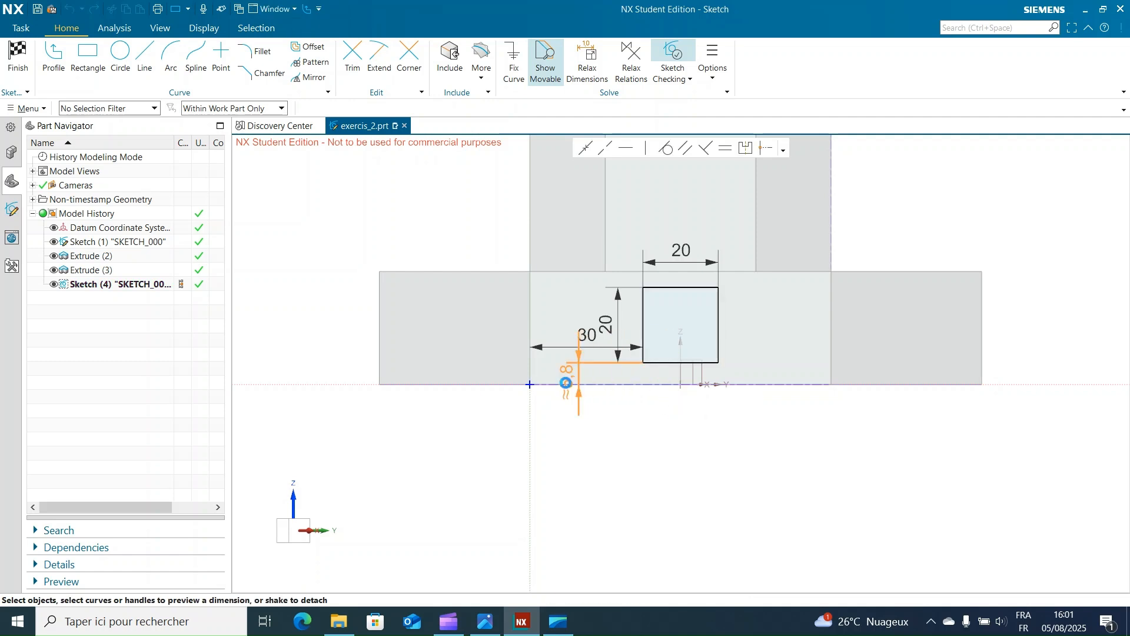
pyautogui.click(566, 381)
pyautogui.write('5')
pyautogui.press('Return')
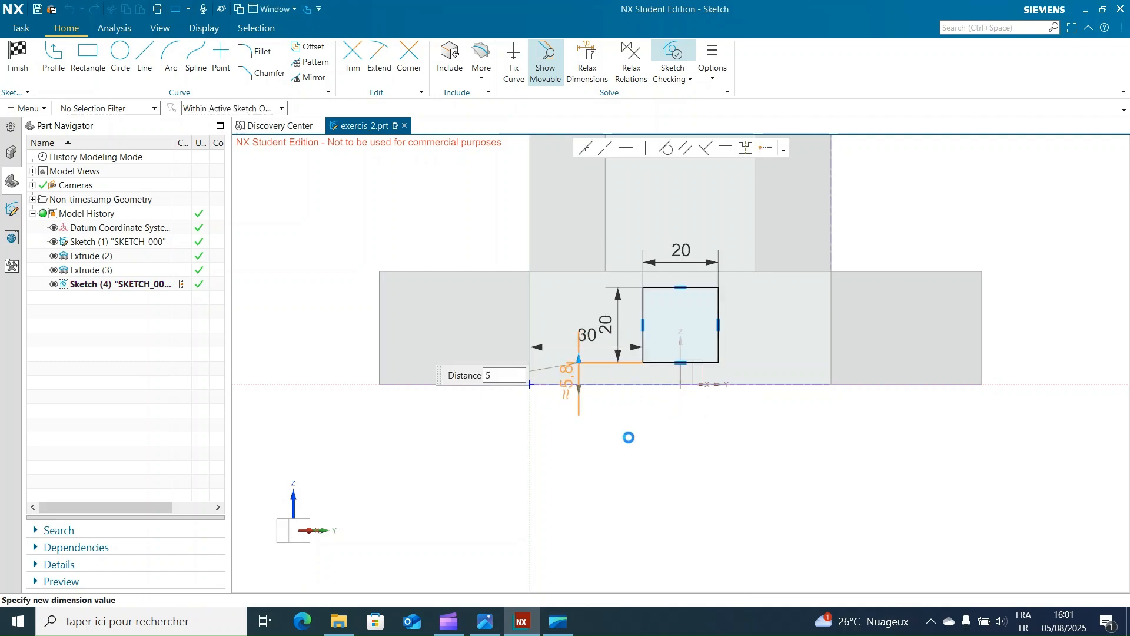
pyautogui.click(676, 466)
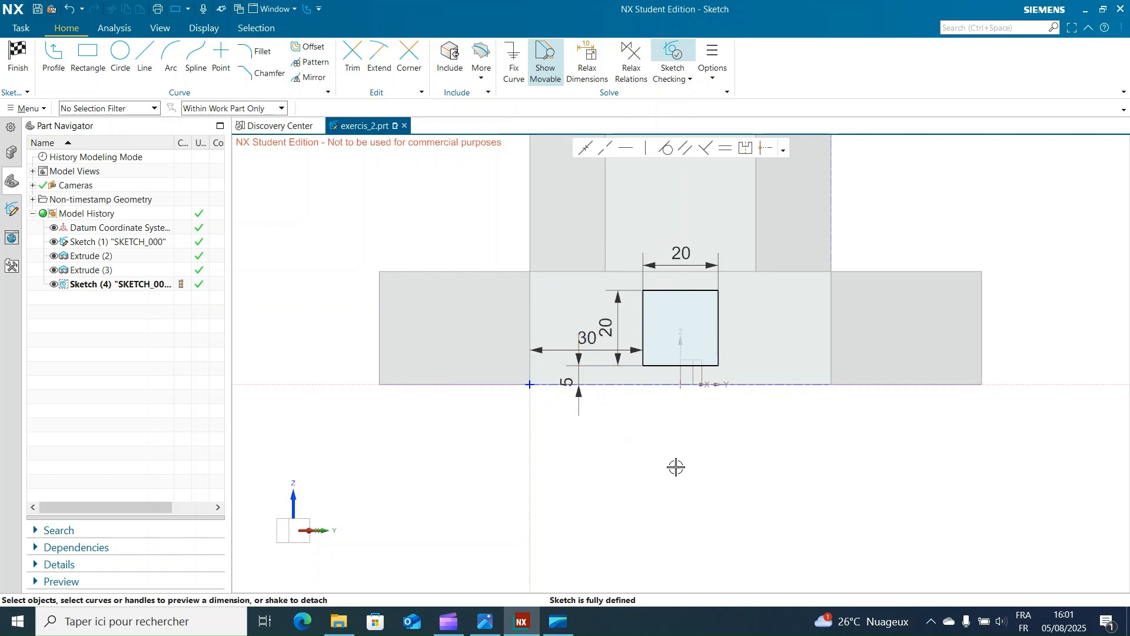
# Step: Try to hide all four sketch dimensions, selecting them together with selection limited to dimensions
pyautogui.rightClick(755, 531)
pyautogui.click(115, 108)
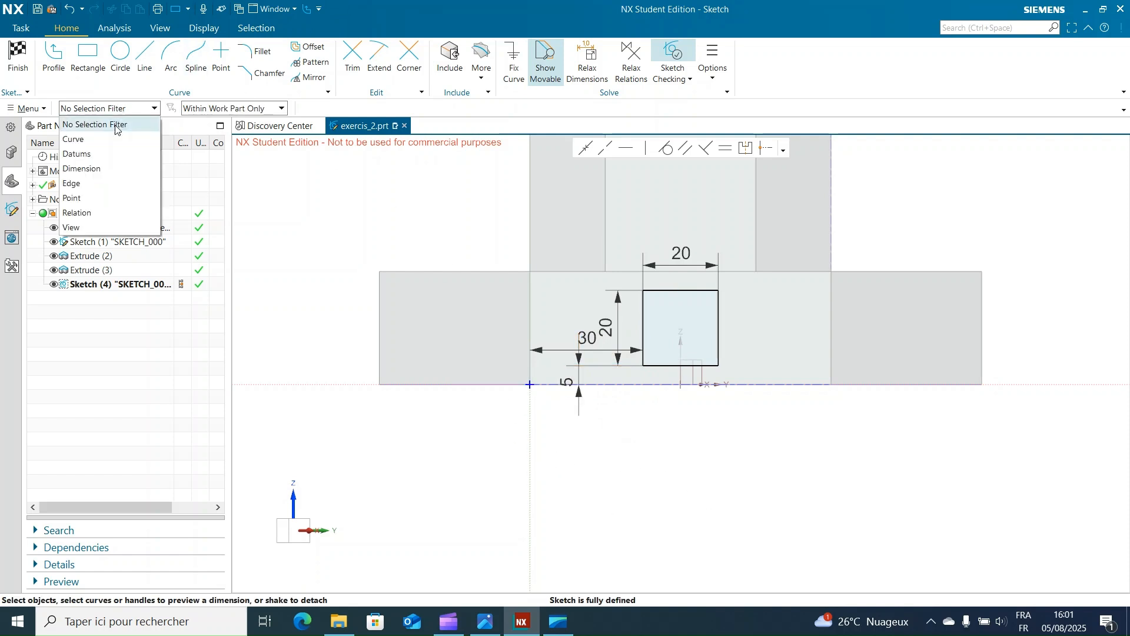
pyautogui.click(97, 169)
pyautogui.moveTo(466, 210)
pyautogui.mouseDown()
pyautogui.moveTo(724, 454)
pyautogui.moveTo(812, 449)
pyautogui.moveTo(821, 460)
pyautogui.mouseUp()
pyautogui.rightClick(715, 263)
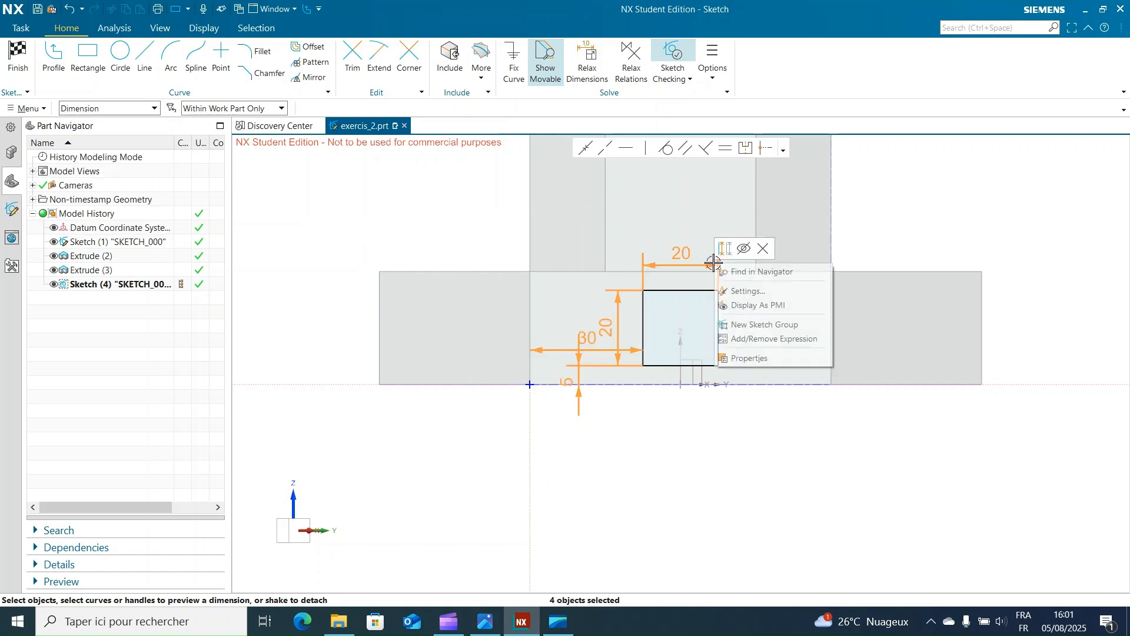
pyautogui.click(745, 249)
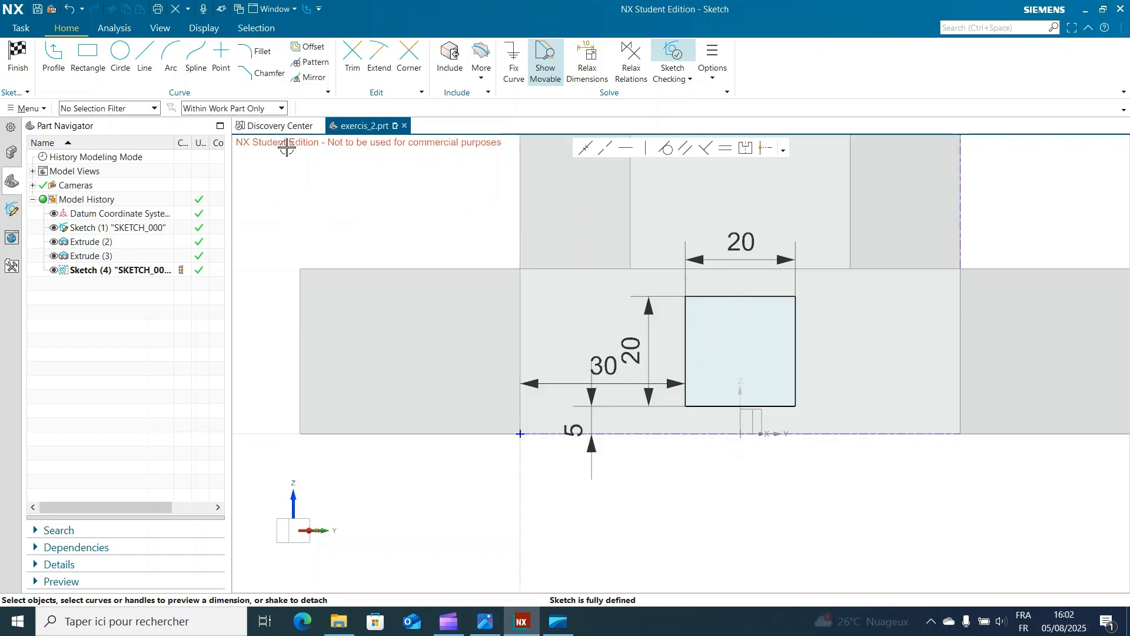
# Step: Draw two arcs of about 14 mm radius centred on the square, one joining its right corners and one joining its left corners
pyautogui.click(171, 57)
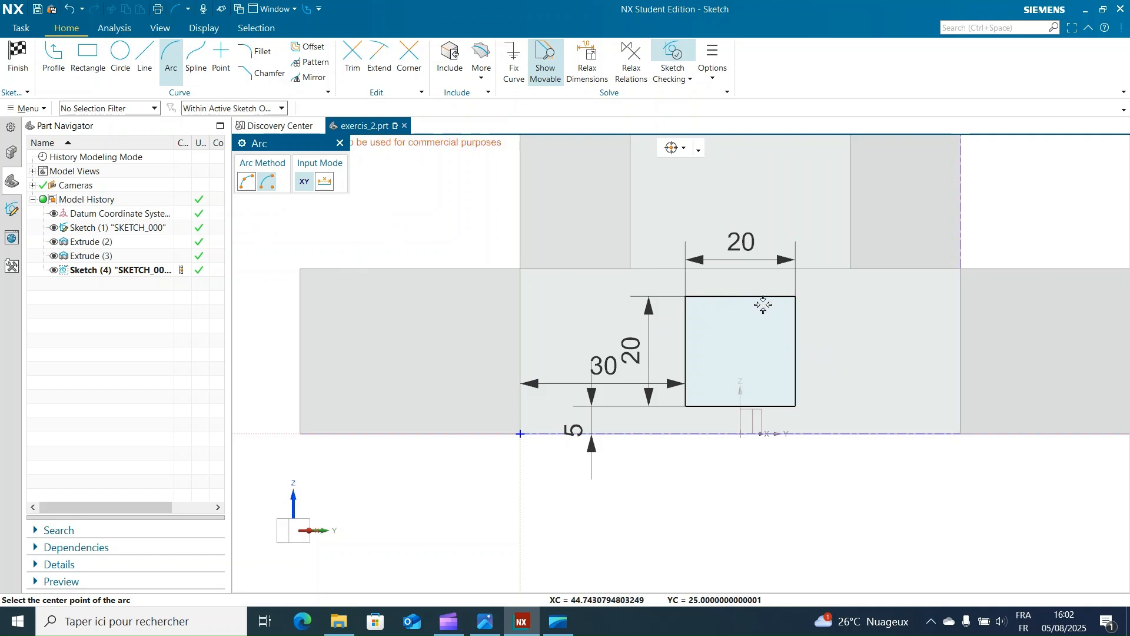
pyautogui.click(741, 351)
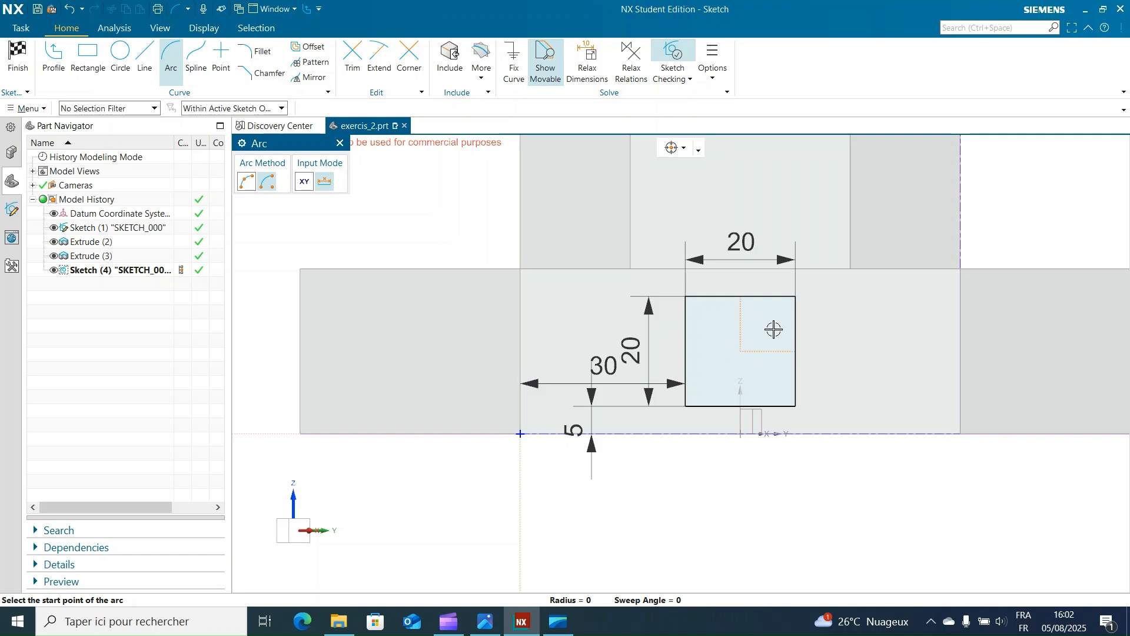
pyautogui.click(796, 296)
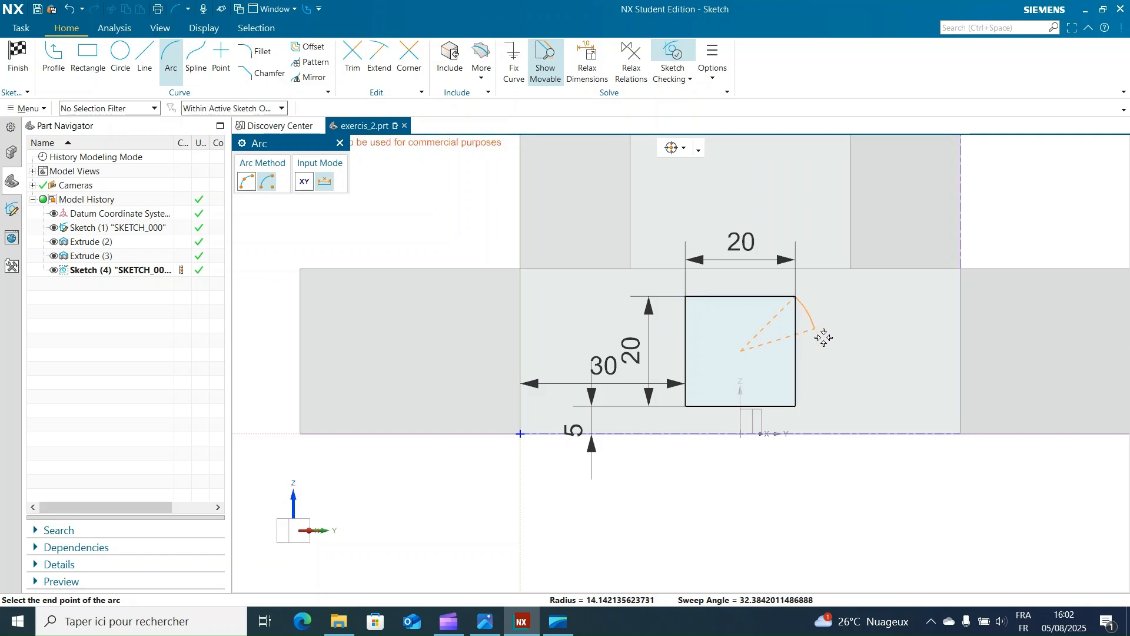
pyautogui.click(797, 404)
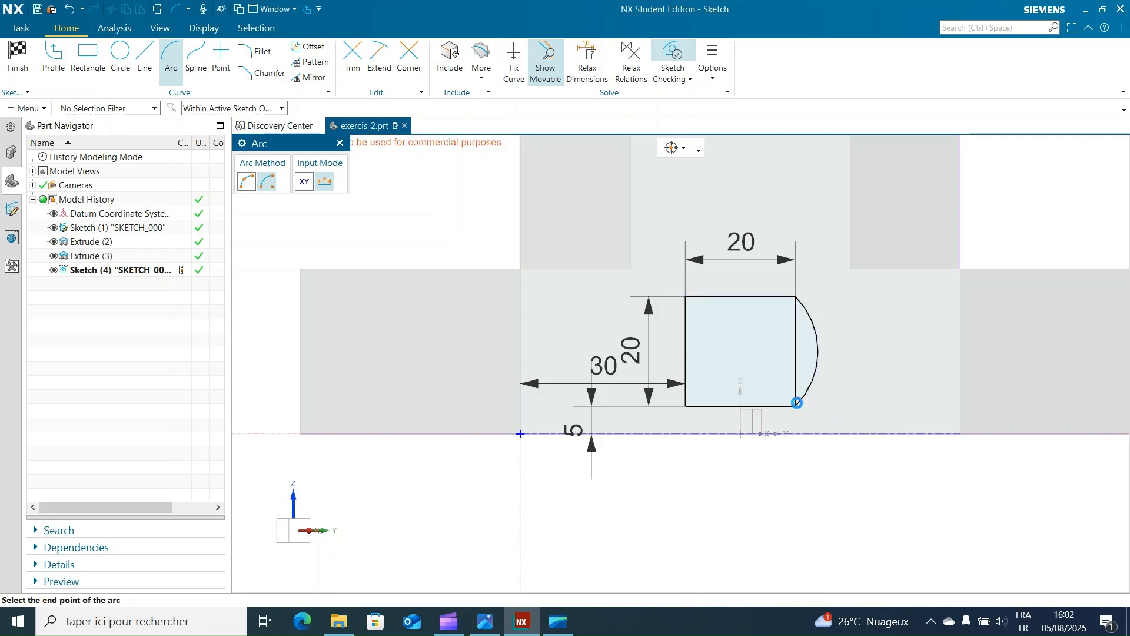
pyautogui.click(741, 352)
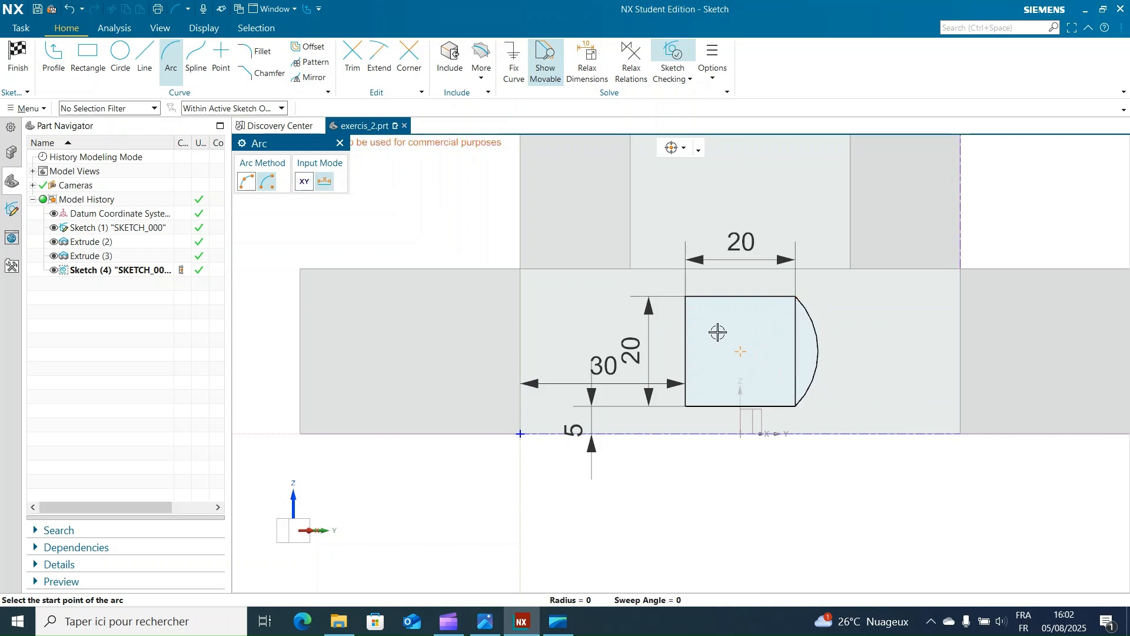
pyautogui.click(686, 297)
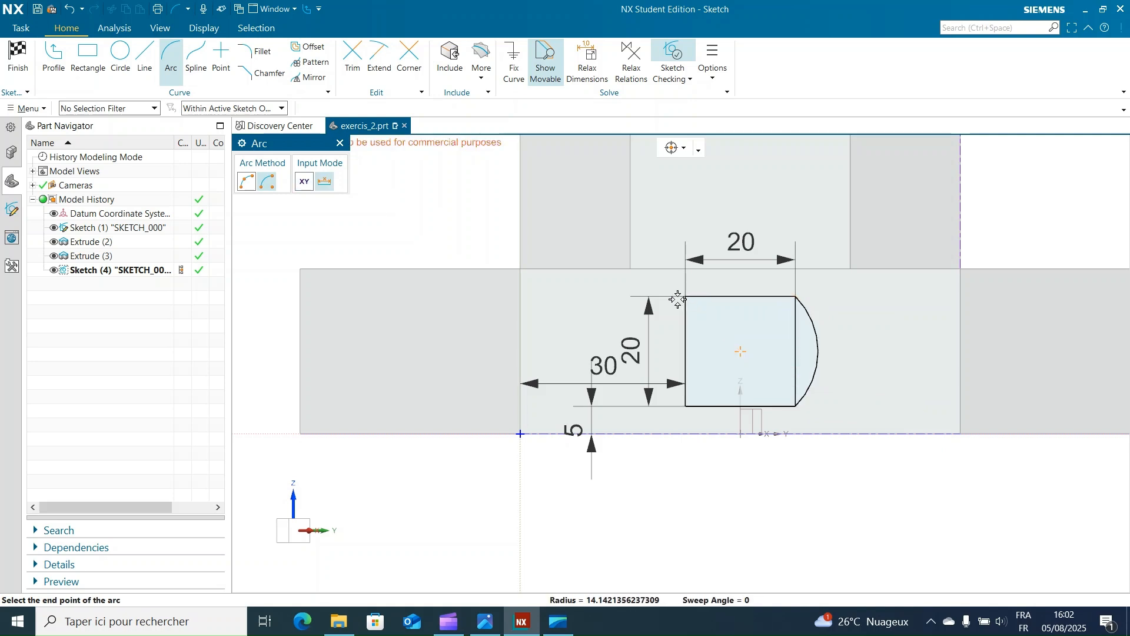
pyautogui.click(682, 401)
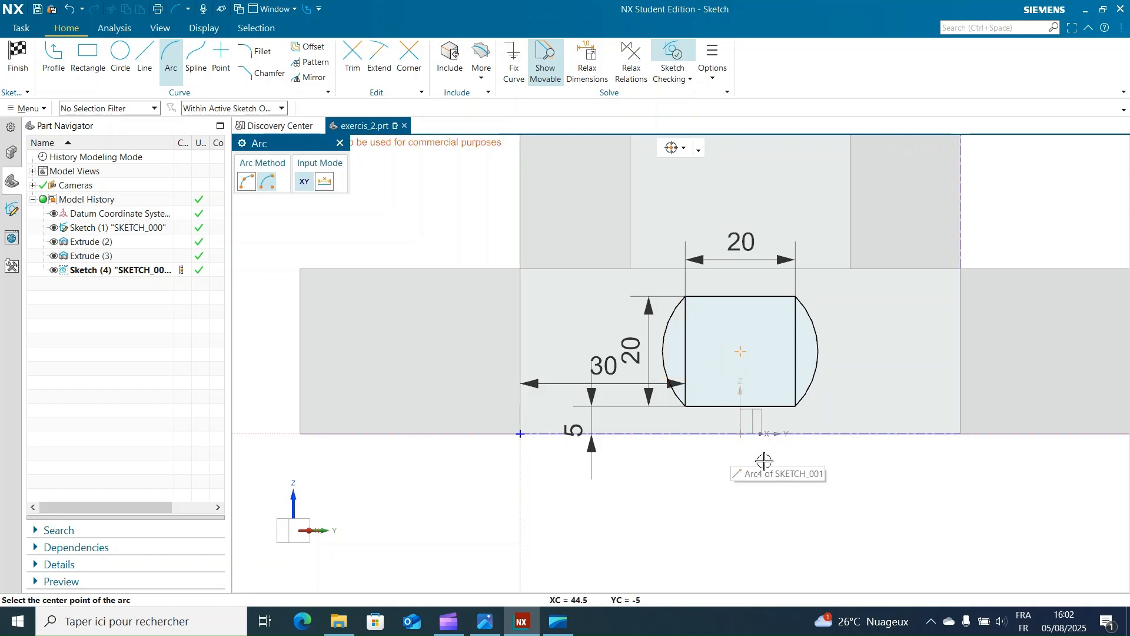
pyautogui.press('Escape')
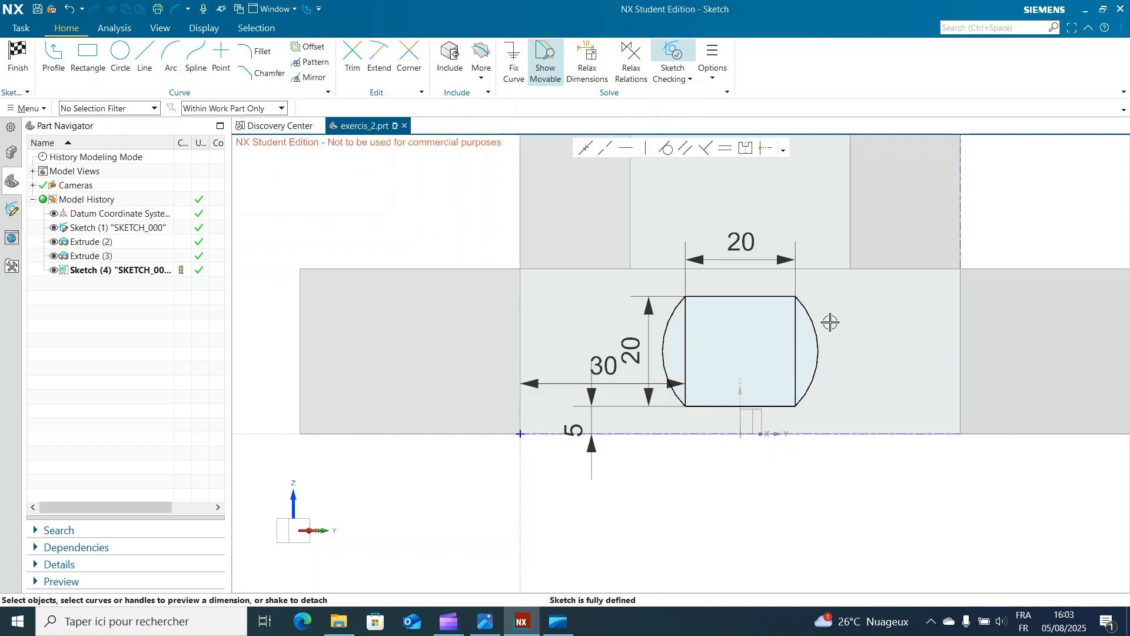
# Step: Set the radius of both arcs beside the square to 10 mm
pyautogui.click(811, 322)
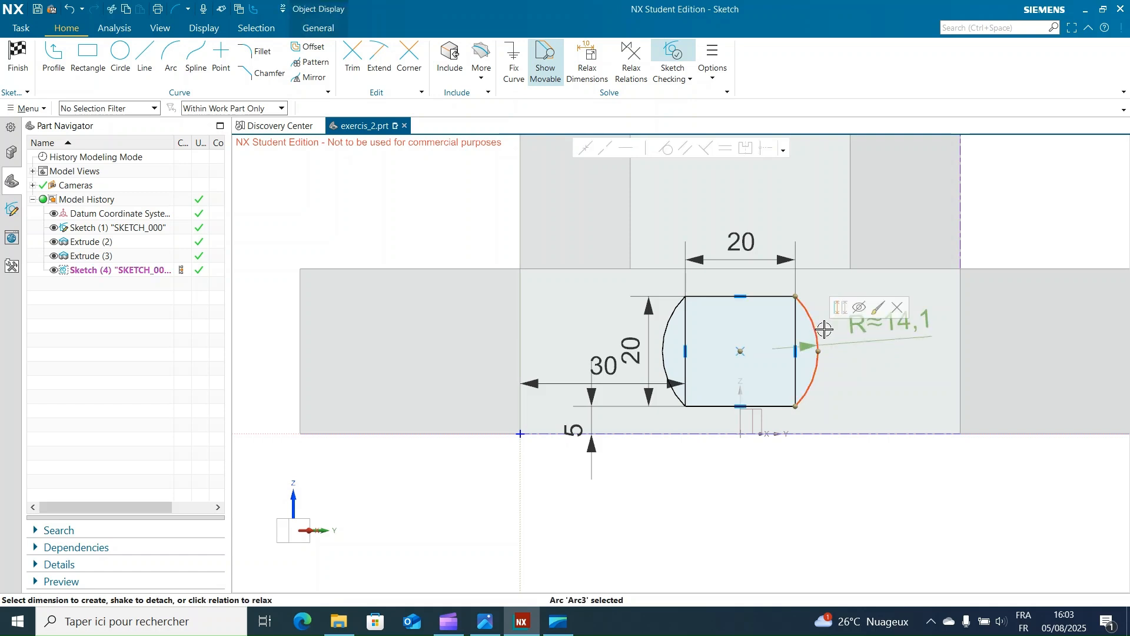
pyautogui.click(884, 340)
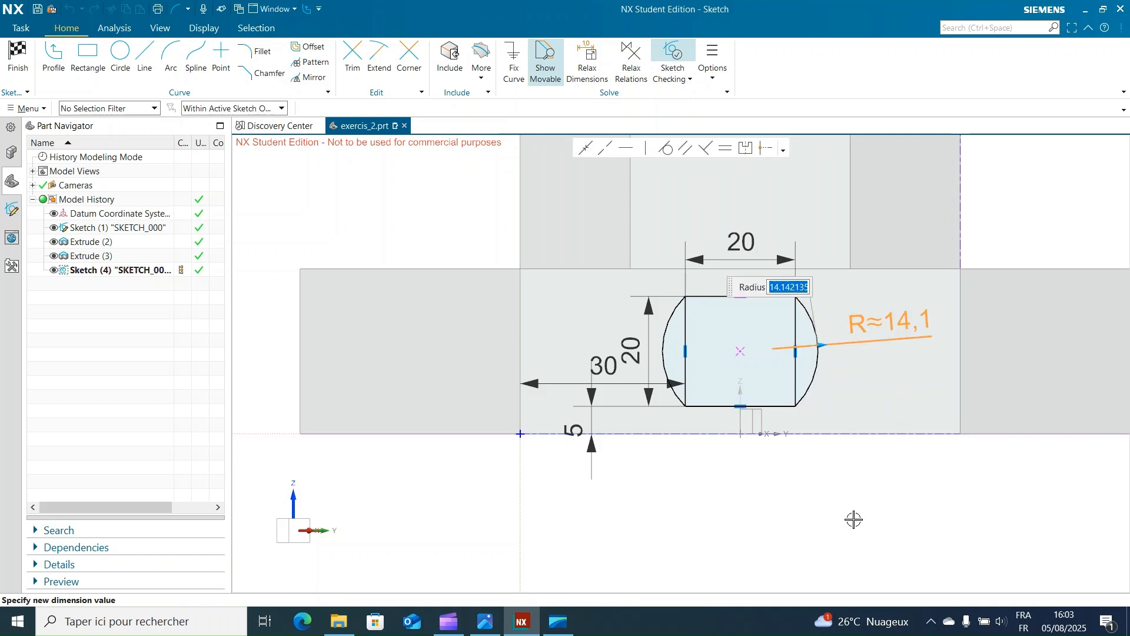
pyautogui.write('10')
pyautogui.press('Return')
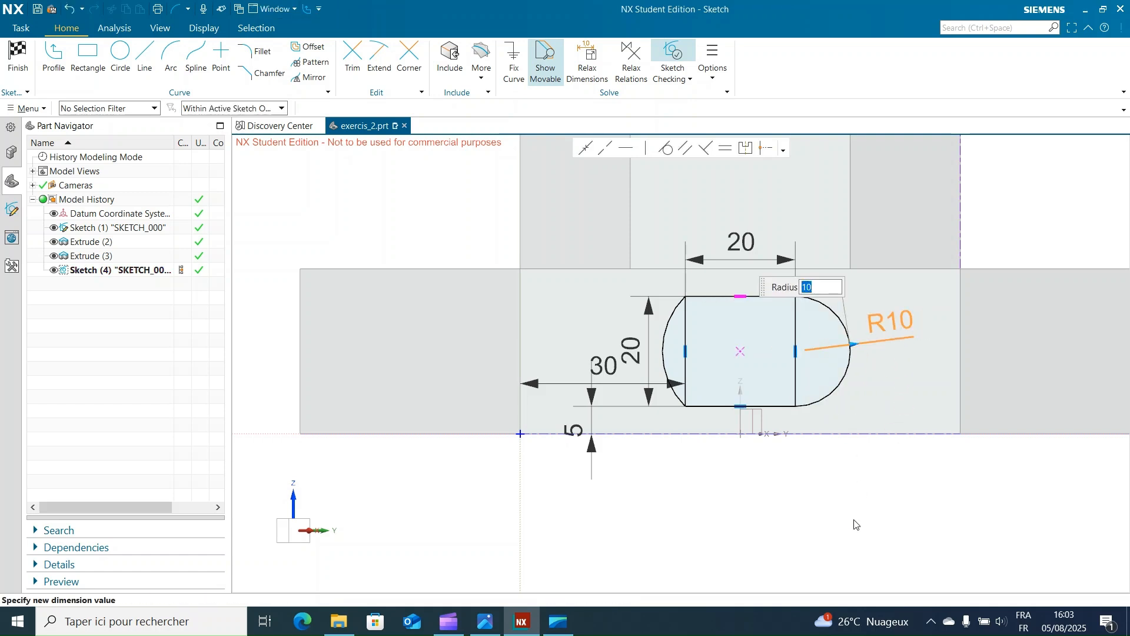
pyautogui.click(859, 517)
pyautogui.click(663, 349)
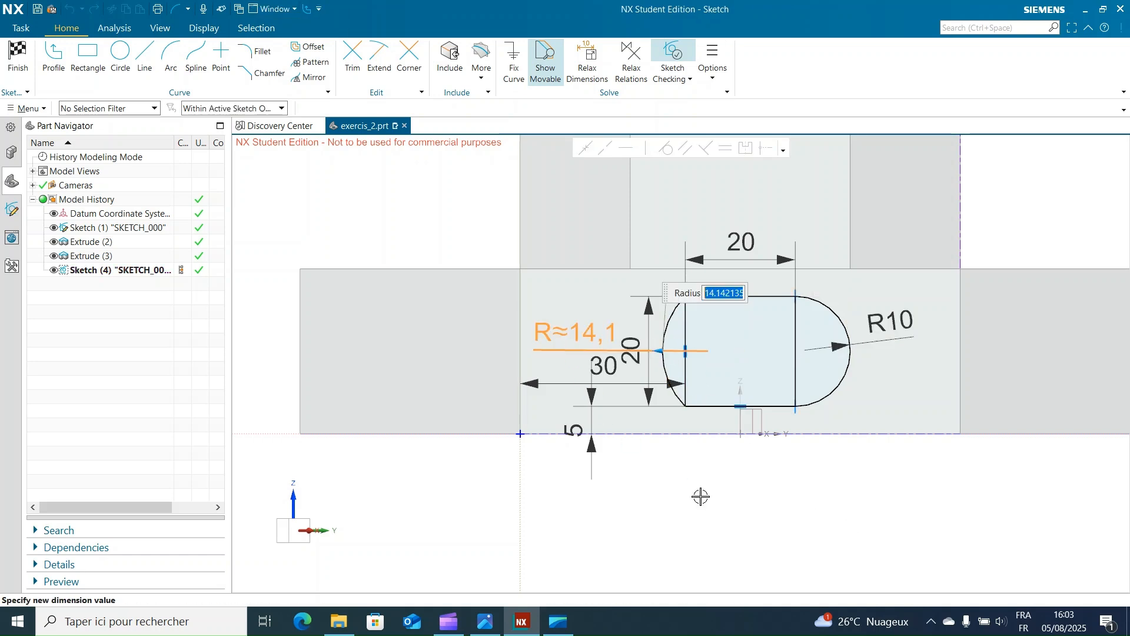
pyautogui.press('Return')
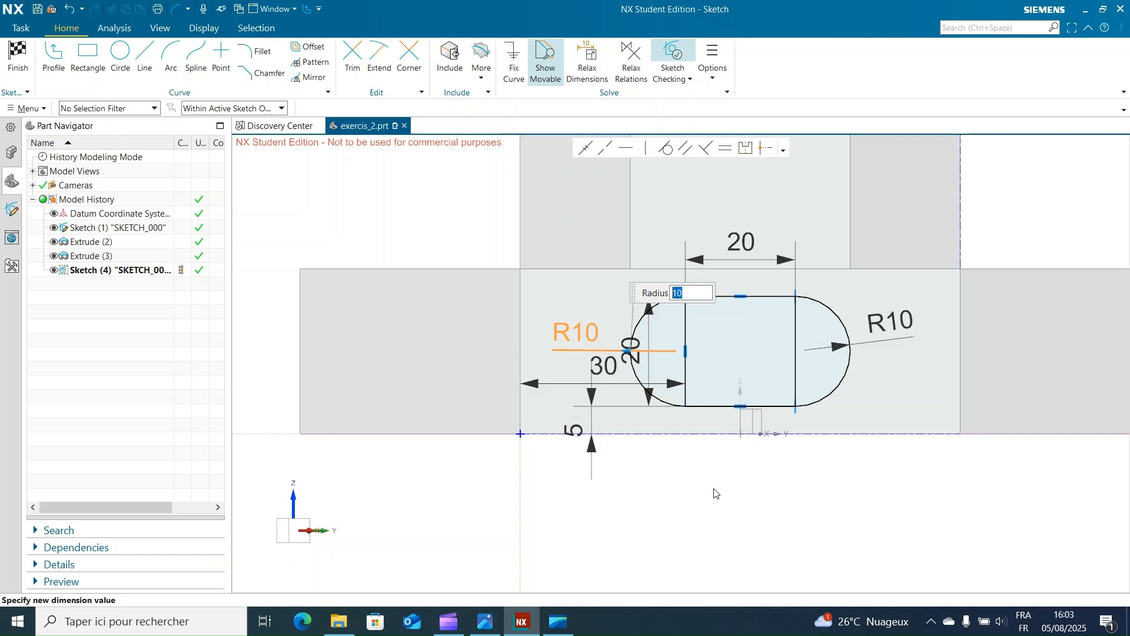
pyautogui.click(712, 488)
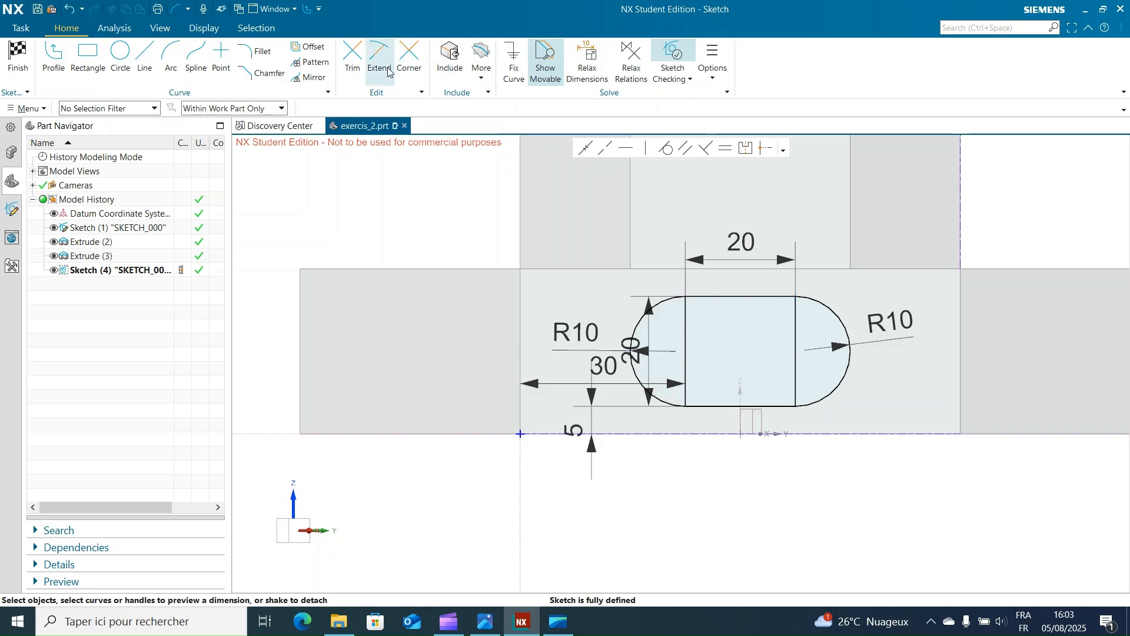
# Step: Trim away the square's two vertical sides to leave a slot outline, and finish the sketch
pyautogui.click(352, 58)
pyautogui.click(690, 322)
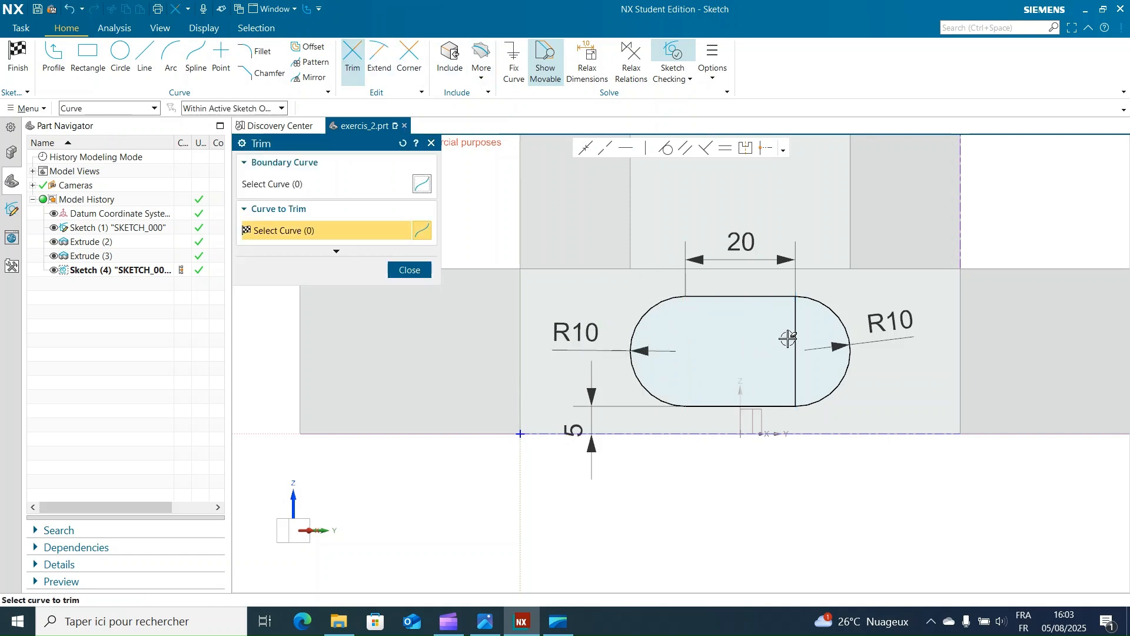
pyautogui.click(795, 336)
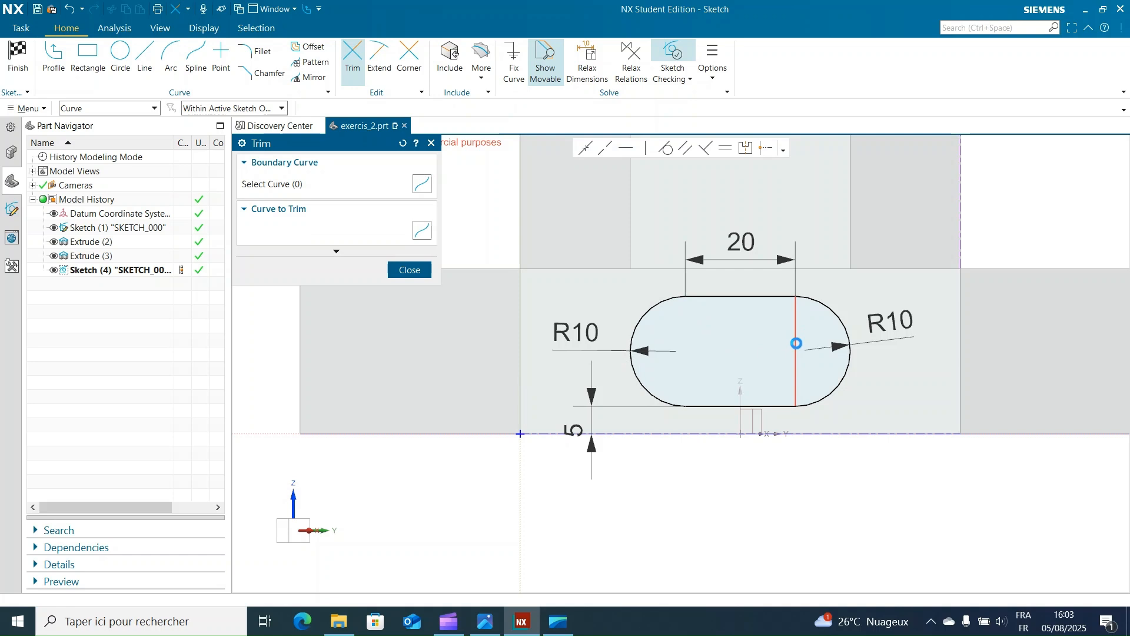
pyautogui.click(431, 143)
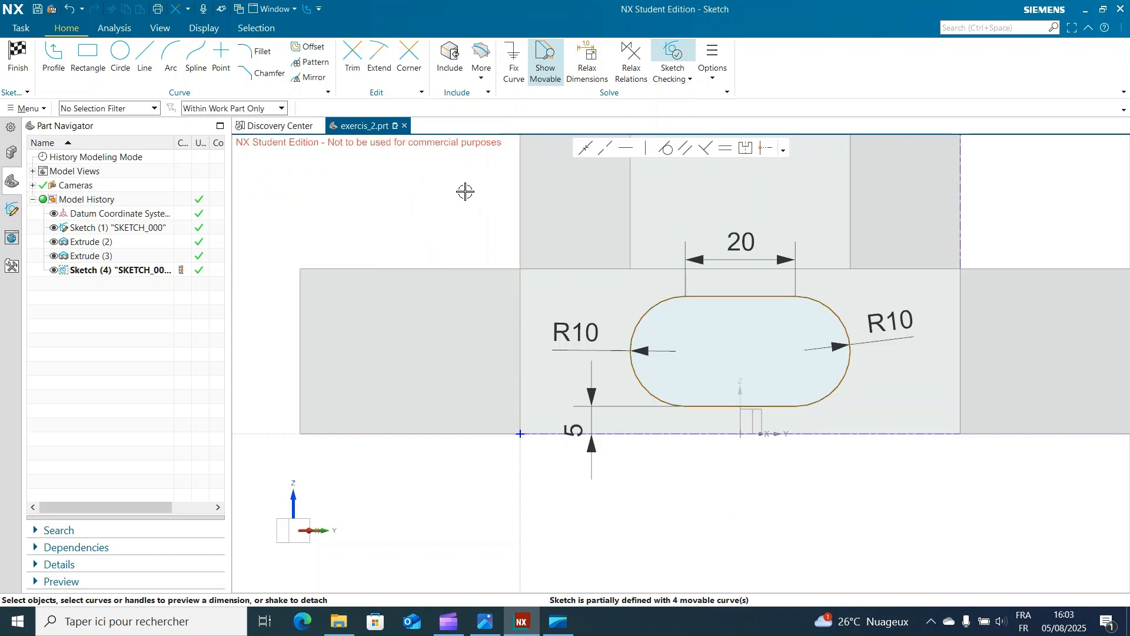
pyautogui.rightClick(921, 531)
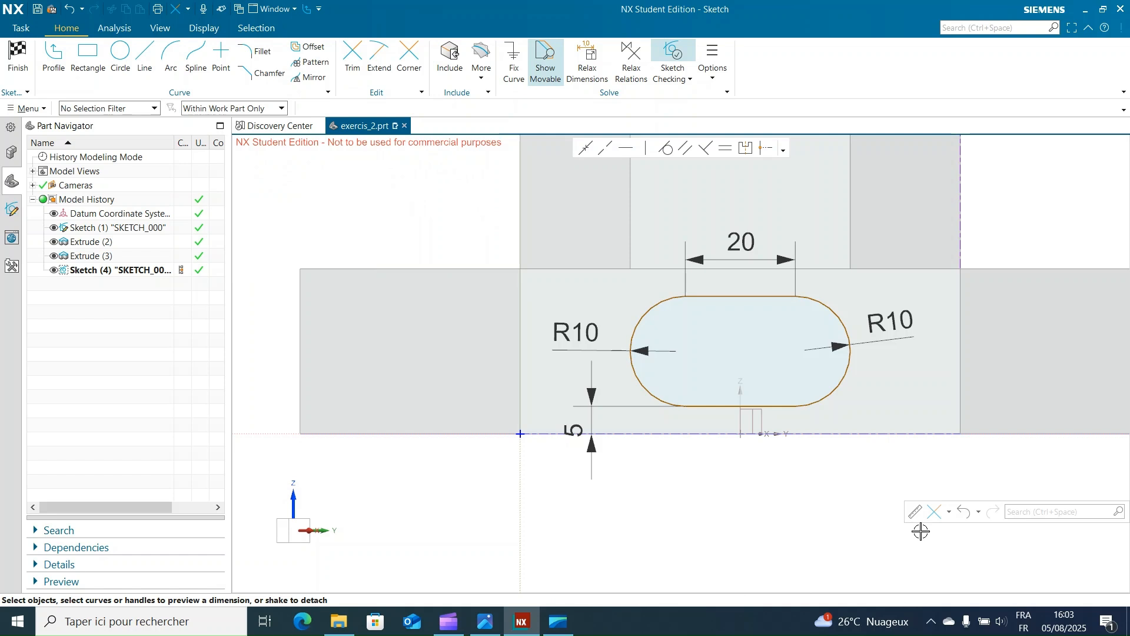
pyautogui.click(19, 57)
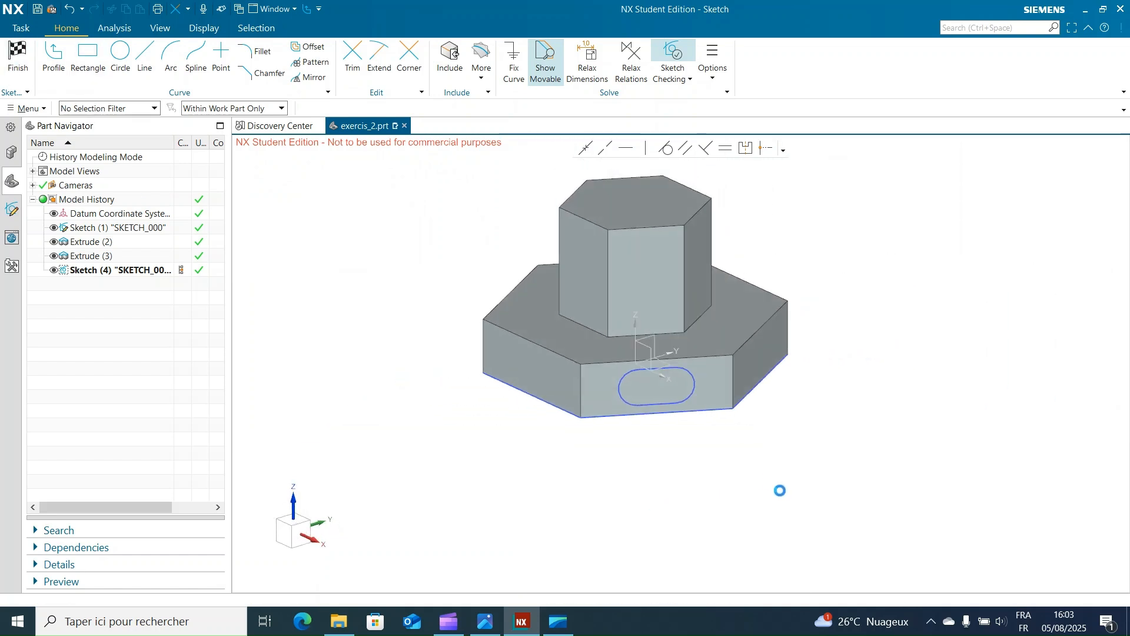
# Step: Start a new sketch on the column's side face directly above the slot outline
pyautogui.moveTo(694, 512); pyautogui.dragTo(704, 489, button='middle')
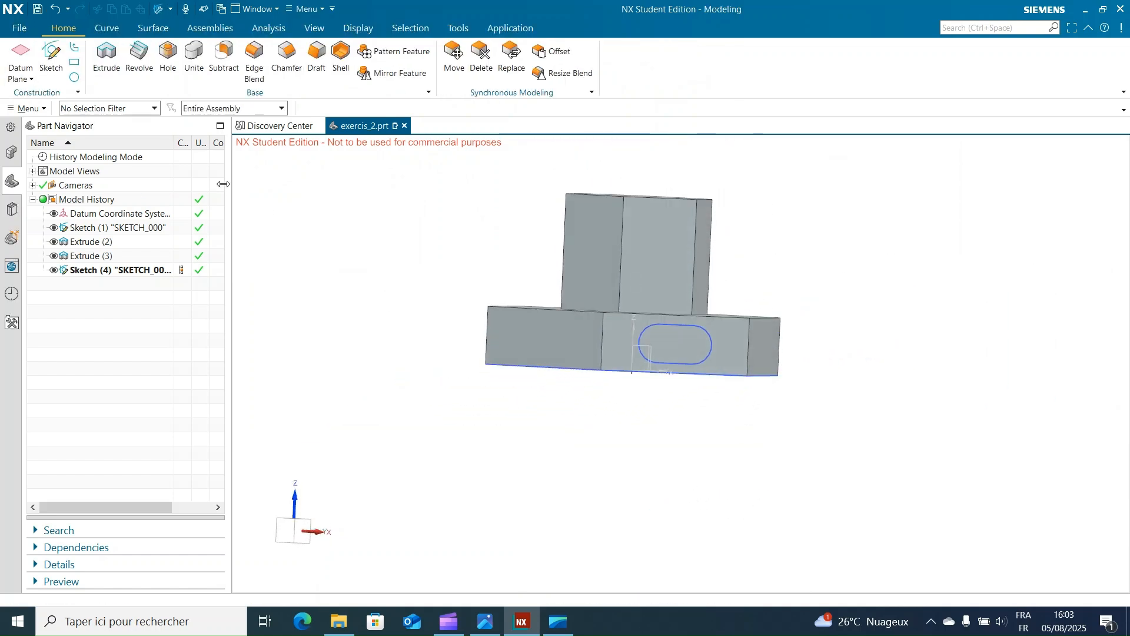
pyautogui.click(665, 245)
pyautogui.click(364, 390)
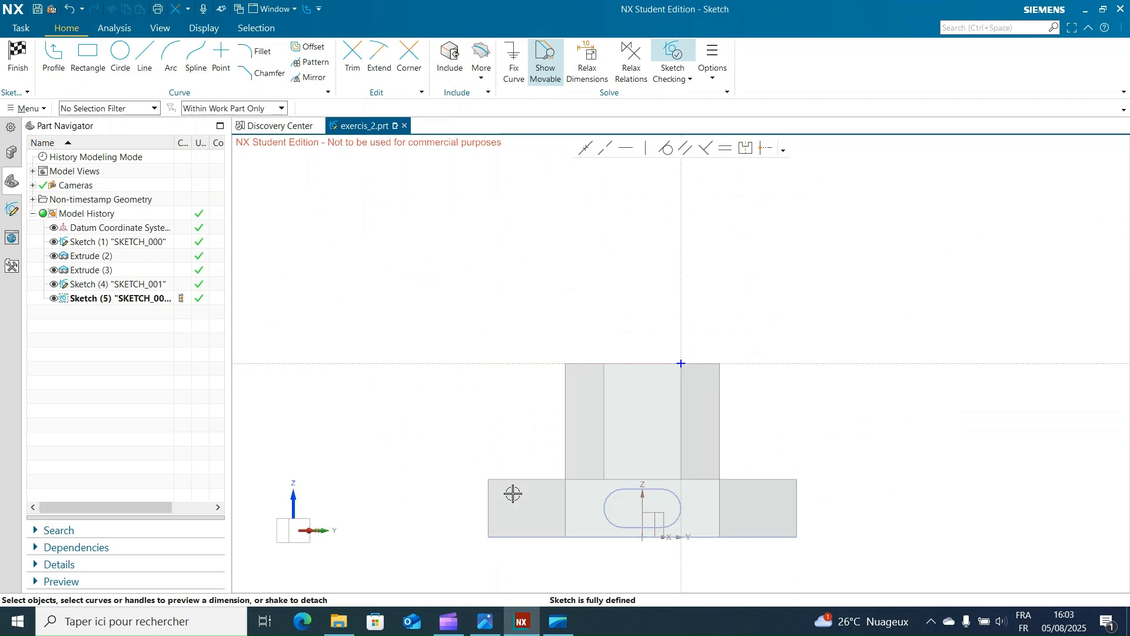
pyautogui.moveTo(623, 528)
pyautogui.keyDown('shift'); pyautogui.mouseDown(button='middle')
pyautogui.moveTo(677, 449)
pyautogui.moveTo(669, 419)
pyautogui.moveTo(684, 459)
pyautogui.mouseUp(button='middle'); pyautogui.keyUp('shift')
pyautogui.scroll(3, 687, 389)
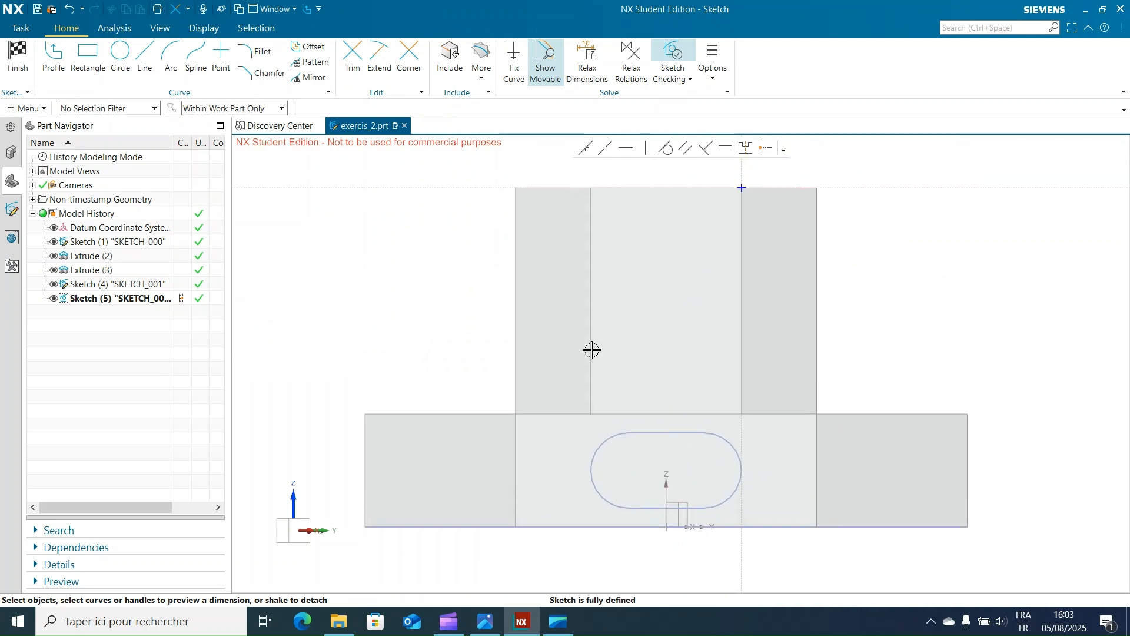
# Step: Draw a circle on the column face and set its diameter to 31.5 mm, scaling the entire sketch
pyautogui.click(121, 53)
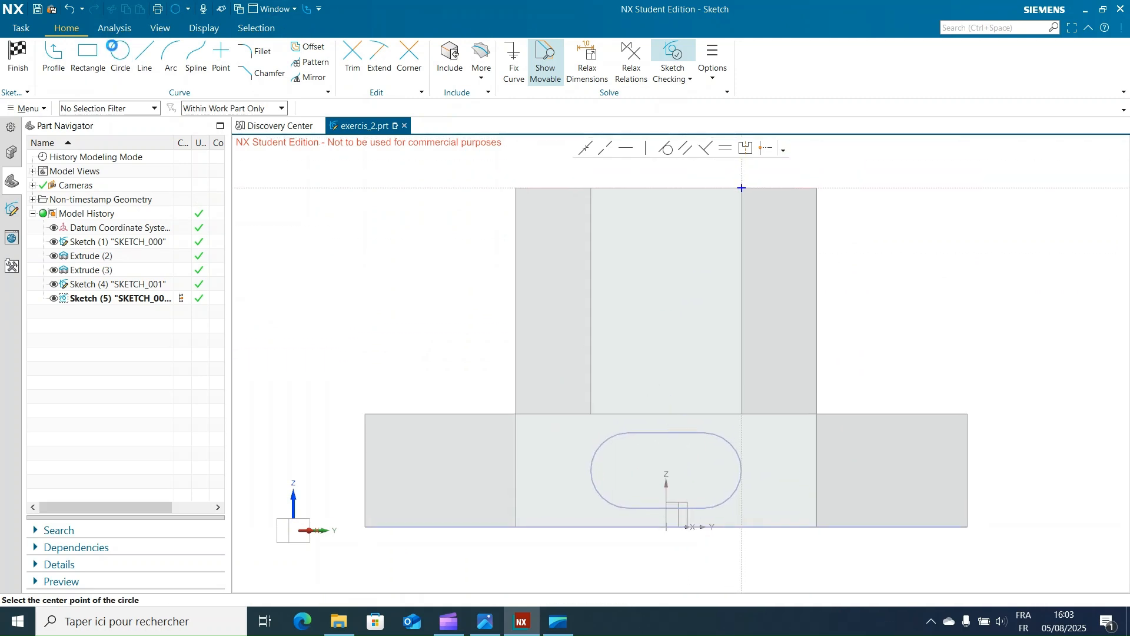
pyautogui.click(661, 290)
pyautogui.click(673, 334)
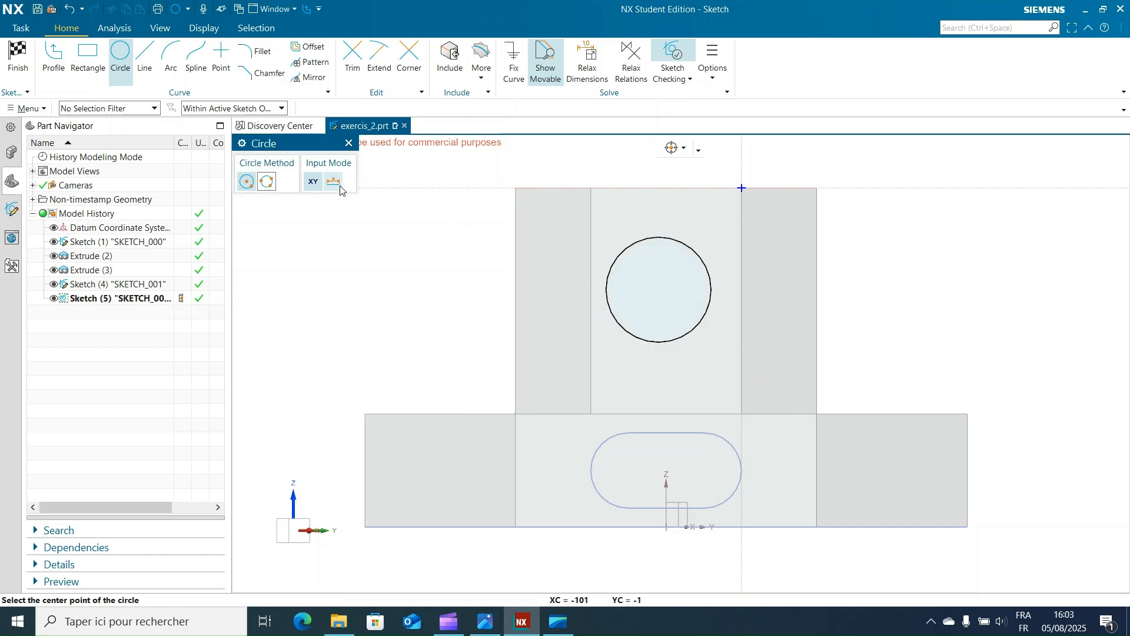
pyautogui.click(349, 144)
pyautogui.click(691, 250)
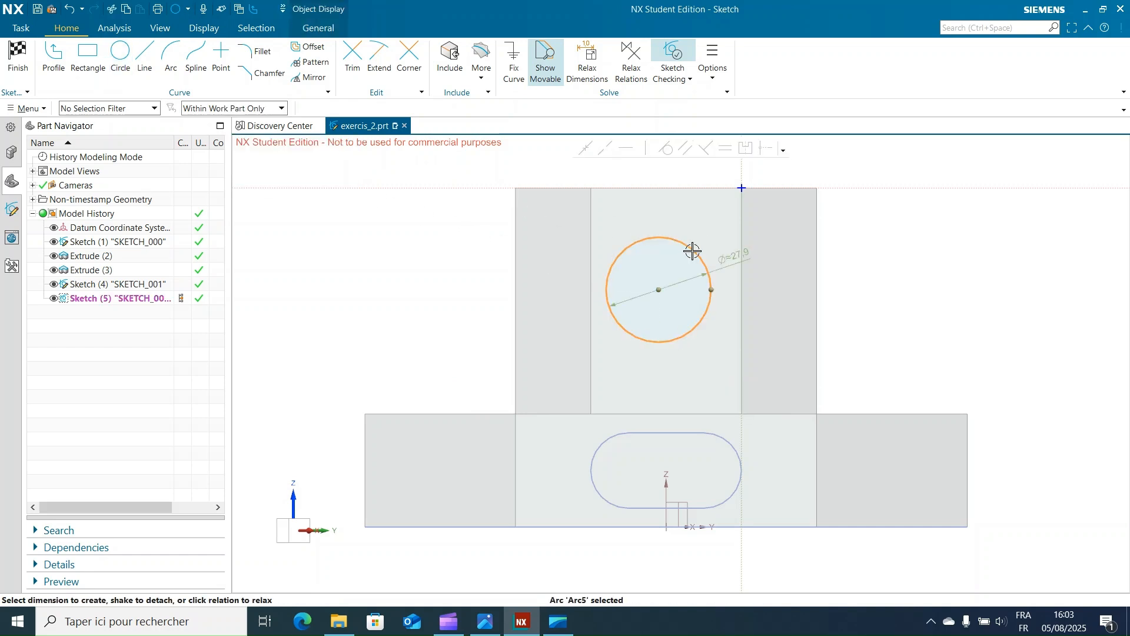
pyautogui.click(728, 260)
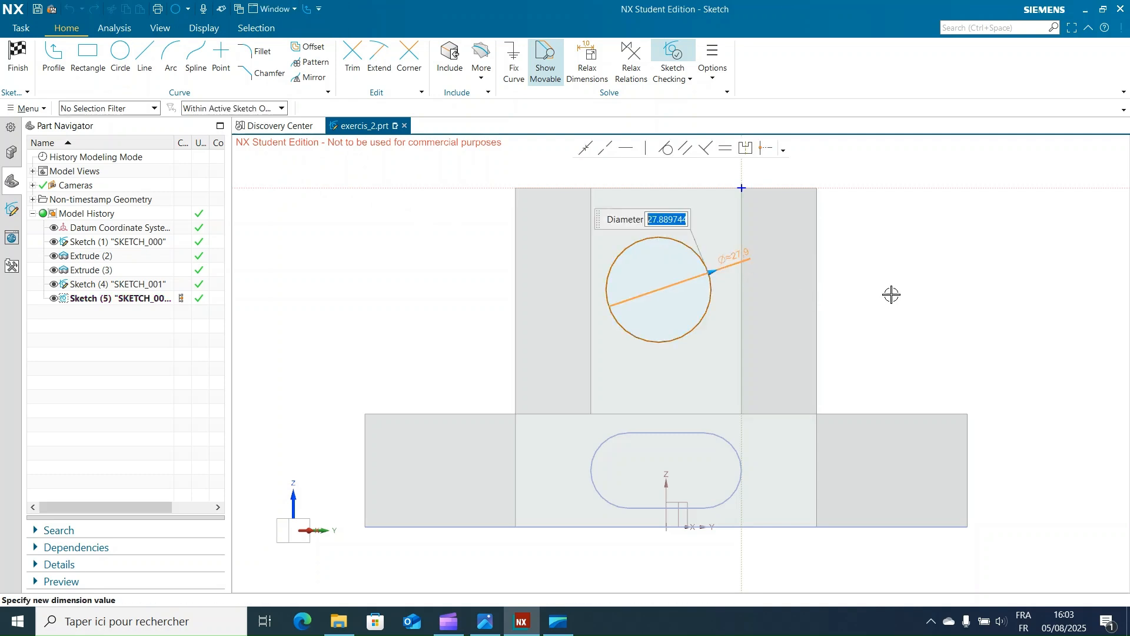
pyautogui.press('Return')
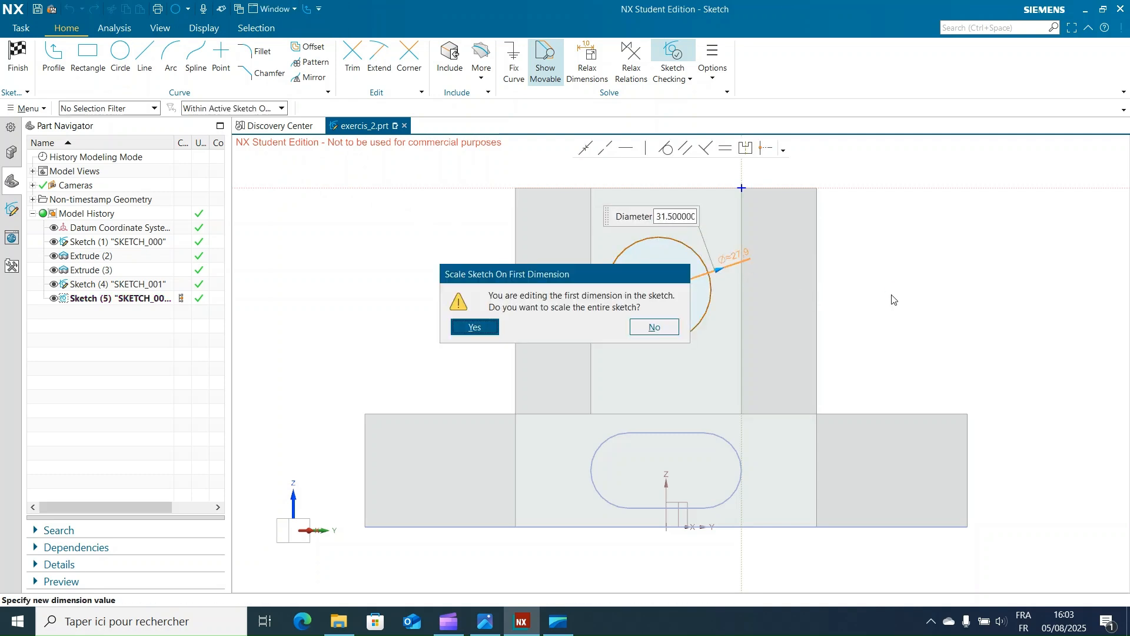
pyautogui.click(480, 327)
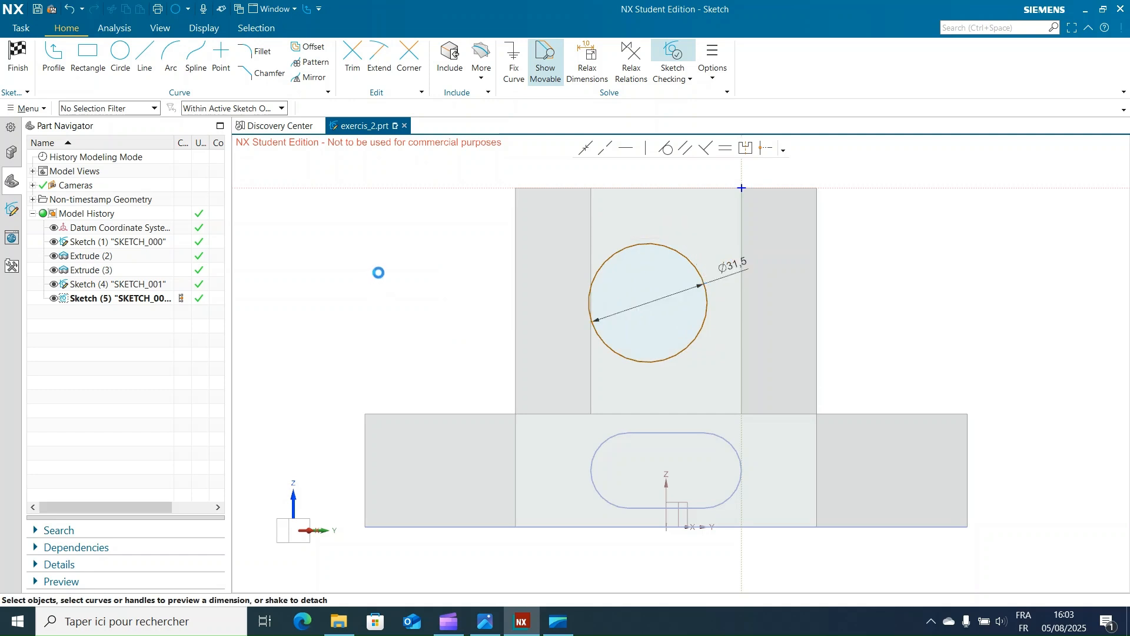
# Step: Move the circle slightly toward the face's middle and set its lower edge 14.25 mm above the base's top edge
pyautogui.moveTo(653, 362); pyautogui.dragTo(673, 355)
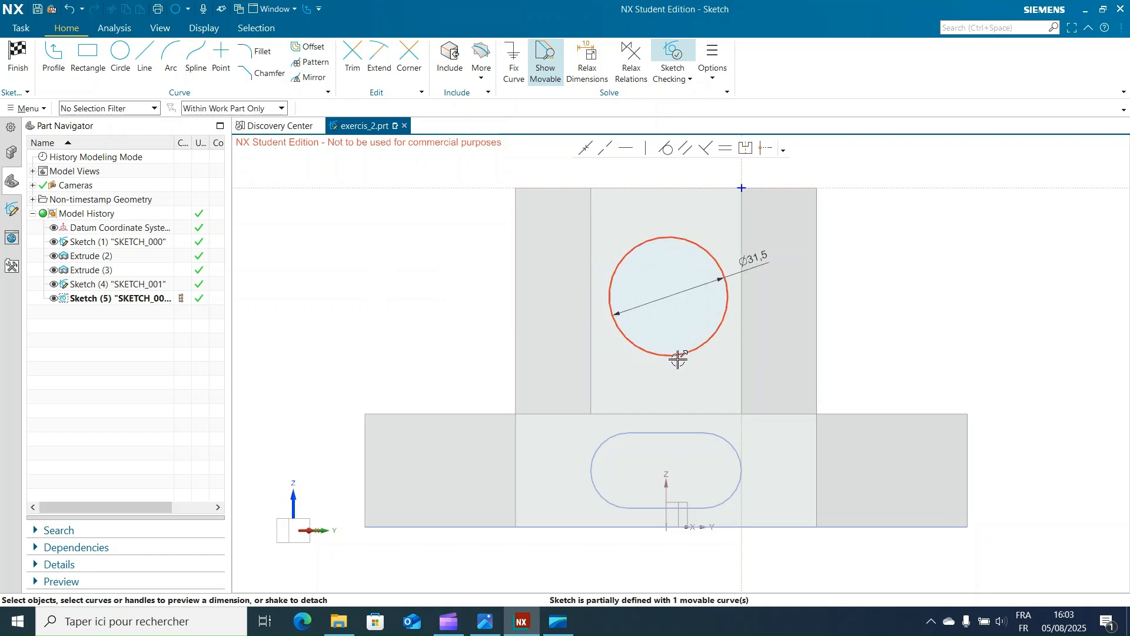
pyautogui.click(675, 356)
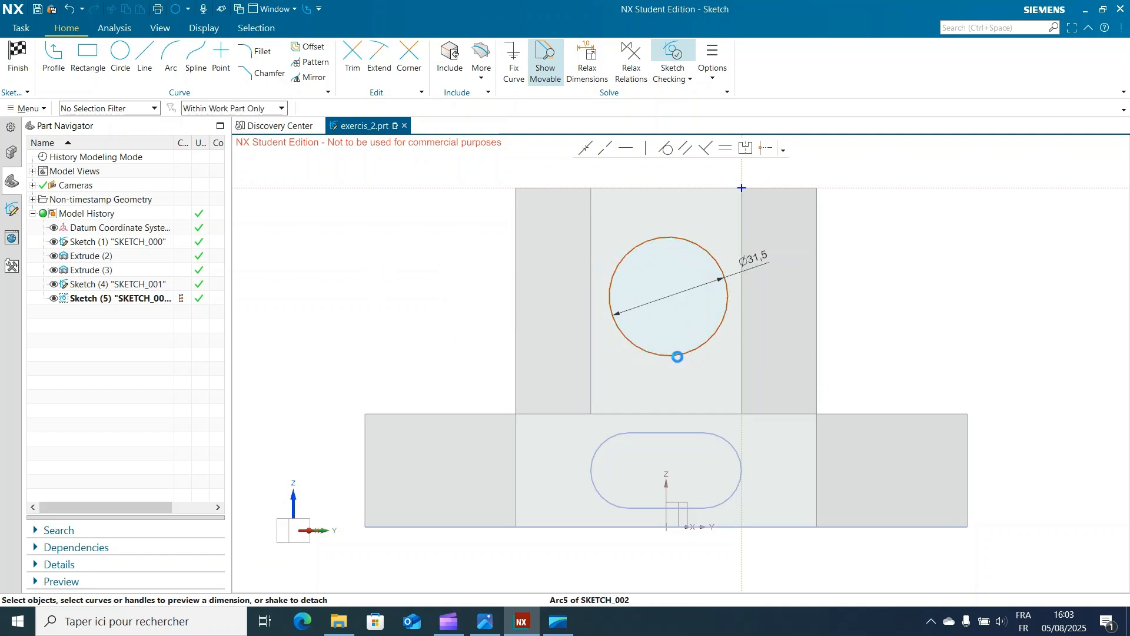
pyautogui.click(674, 413)
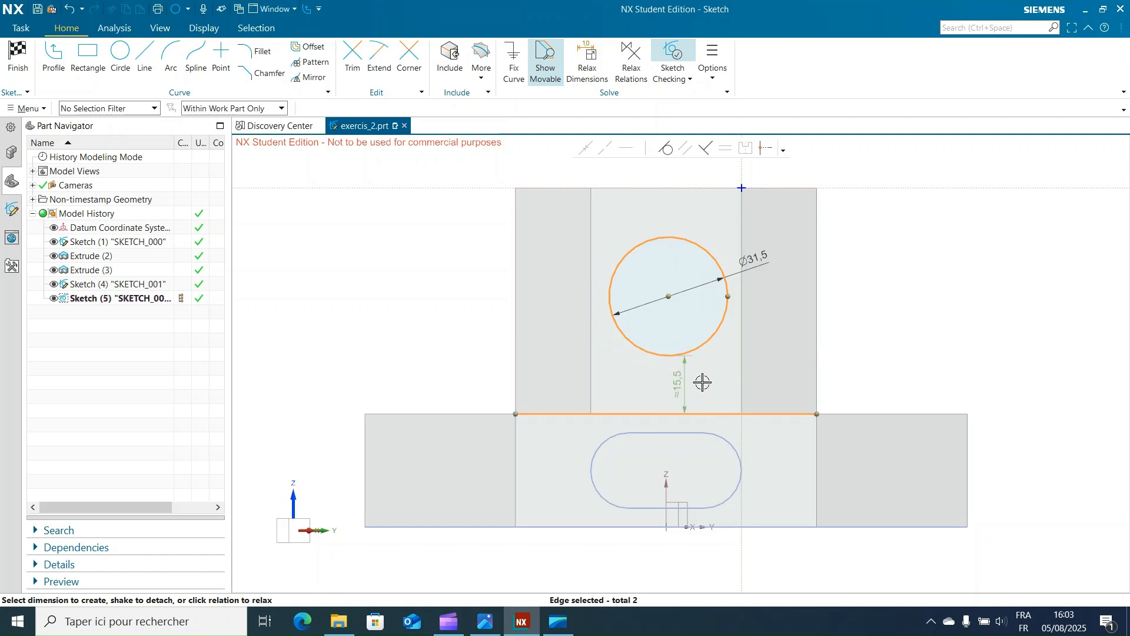
pyautogui.click(684, 383)
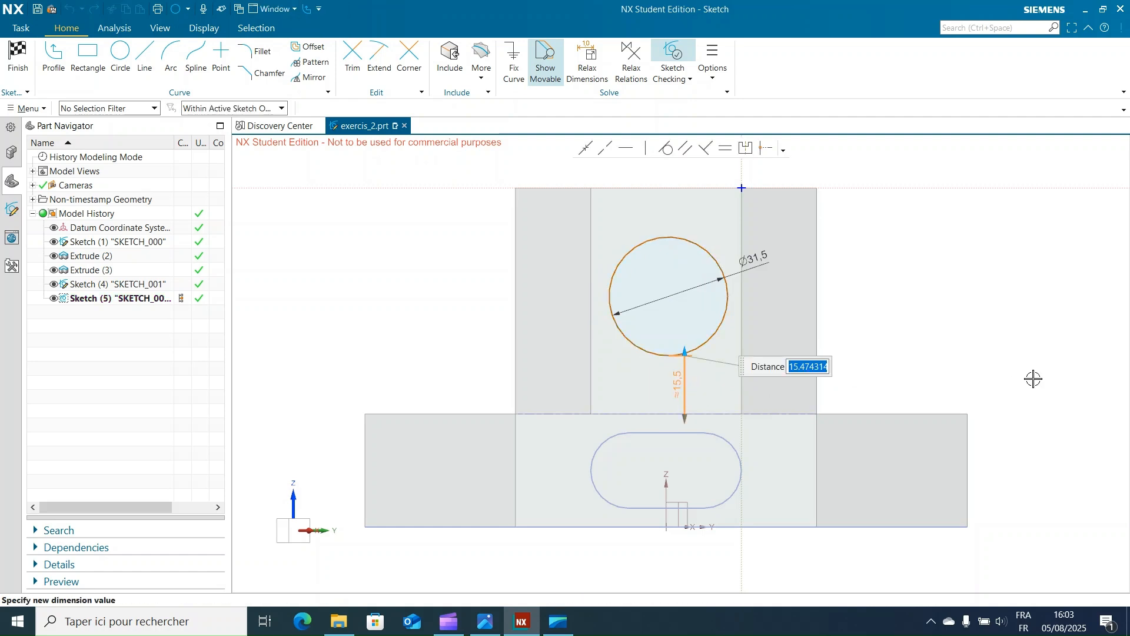
pyautogui.write('14.25')
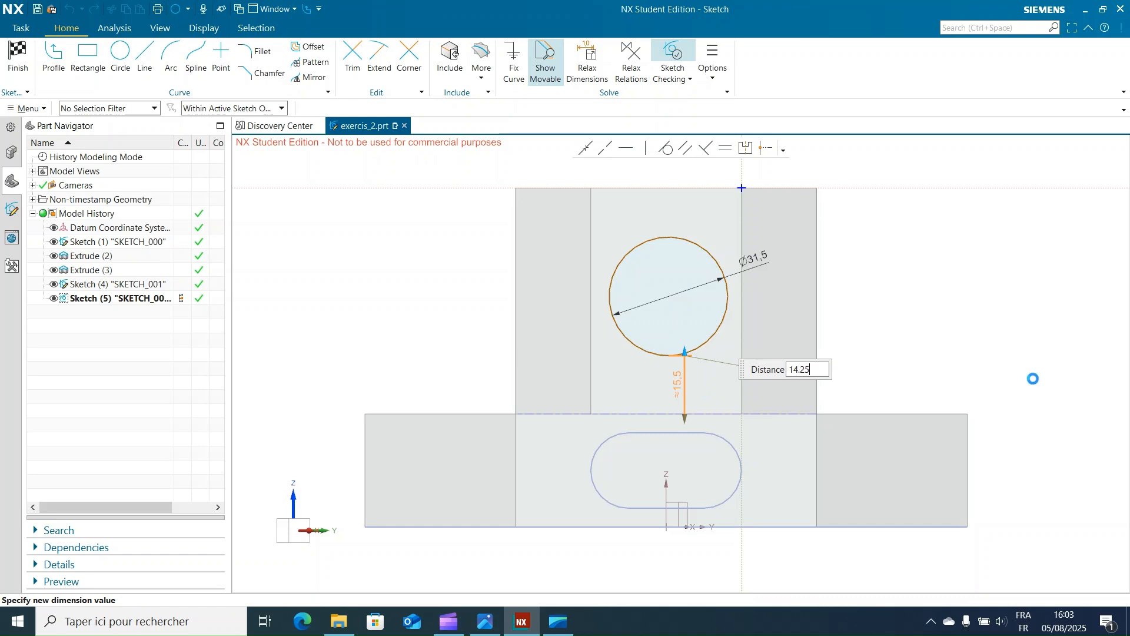
pyautogui.press('Return')
pyautogui.press('Escape')
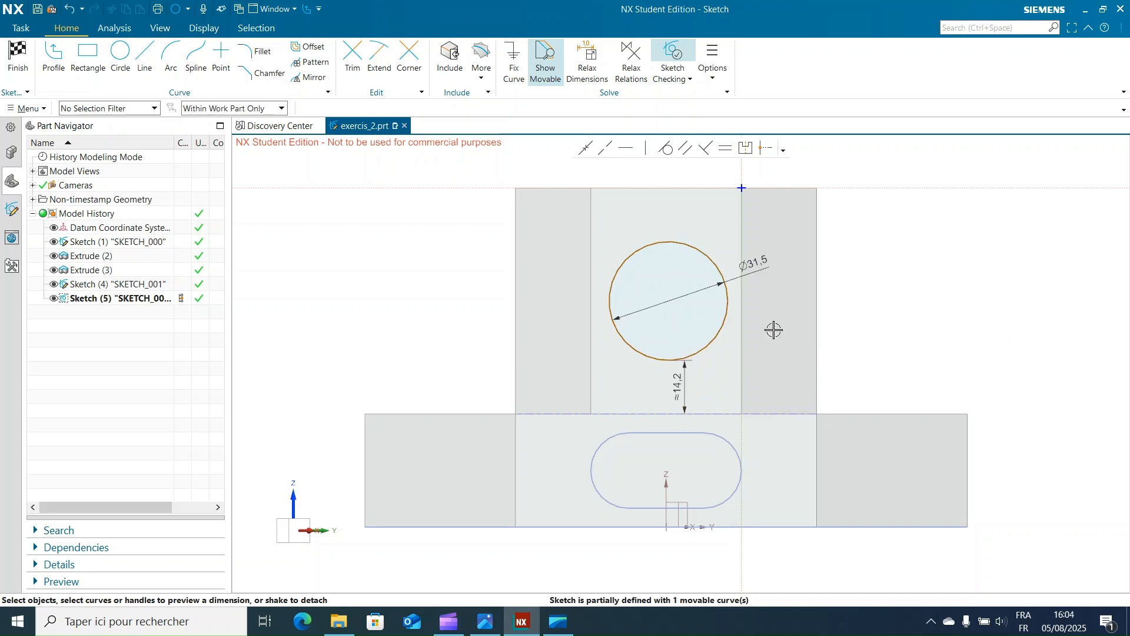
# Step: Set the circle's right side 4.25 mm from the sketch's vertical axis and finish the sketch
pyautogui.click(728, 298)
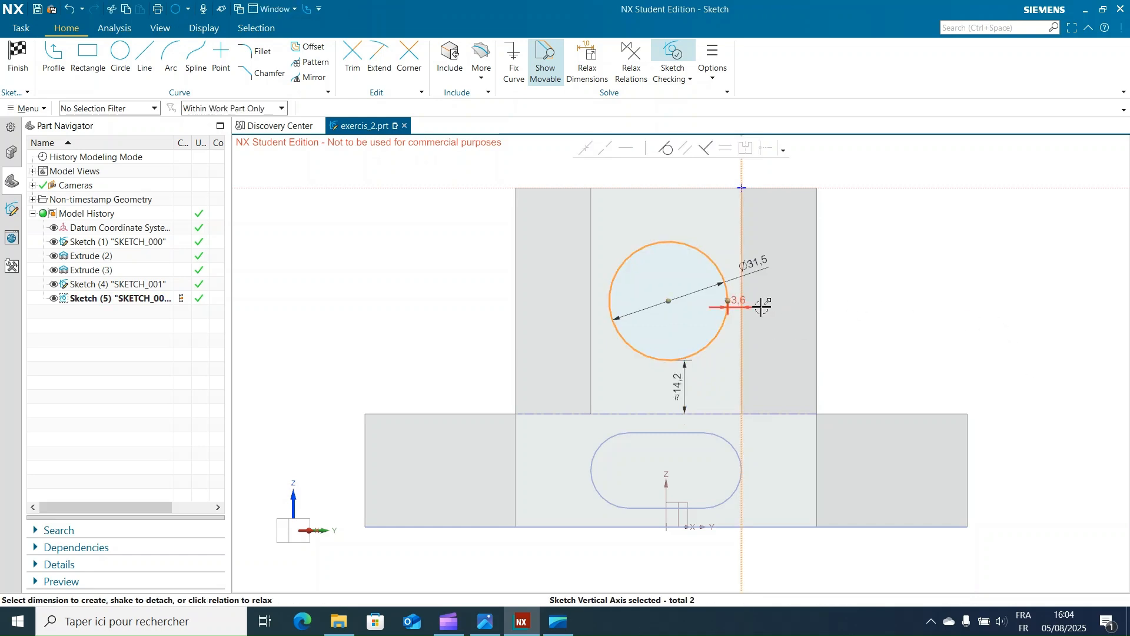
pyautogui.click(762, 307)
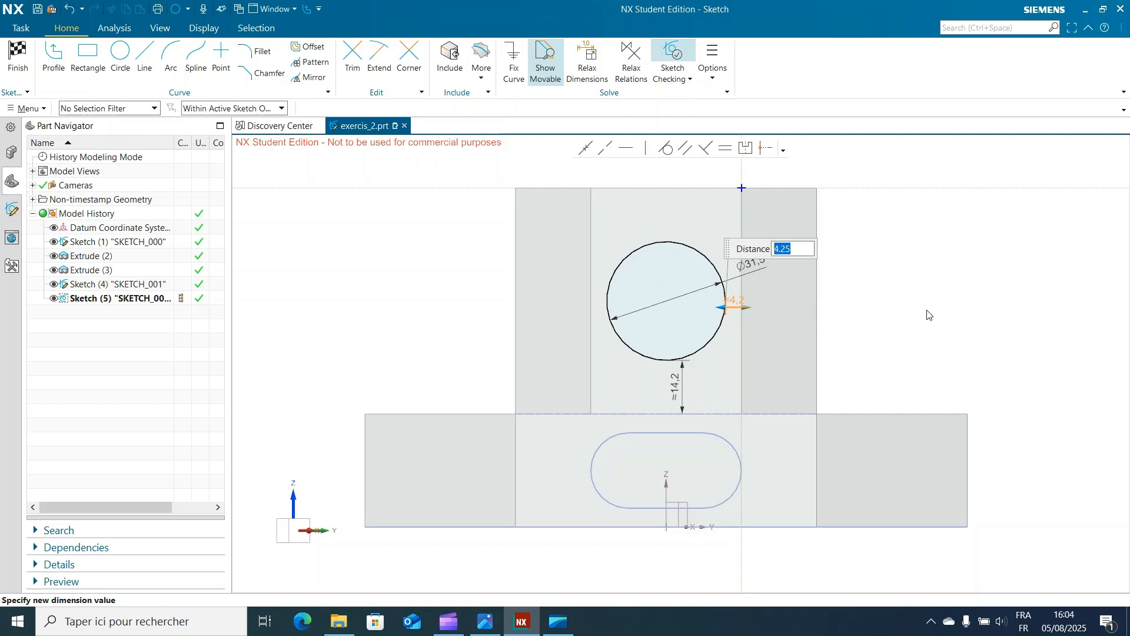
pyautogui.click(954, 299)
pyautogui.scroll(-2, 1013, 306)
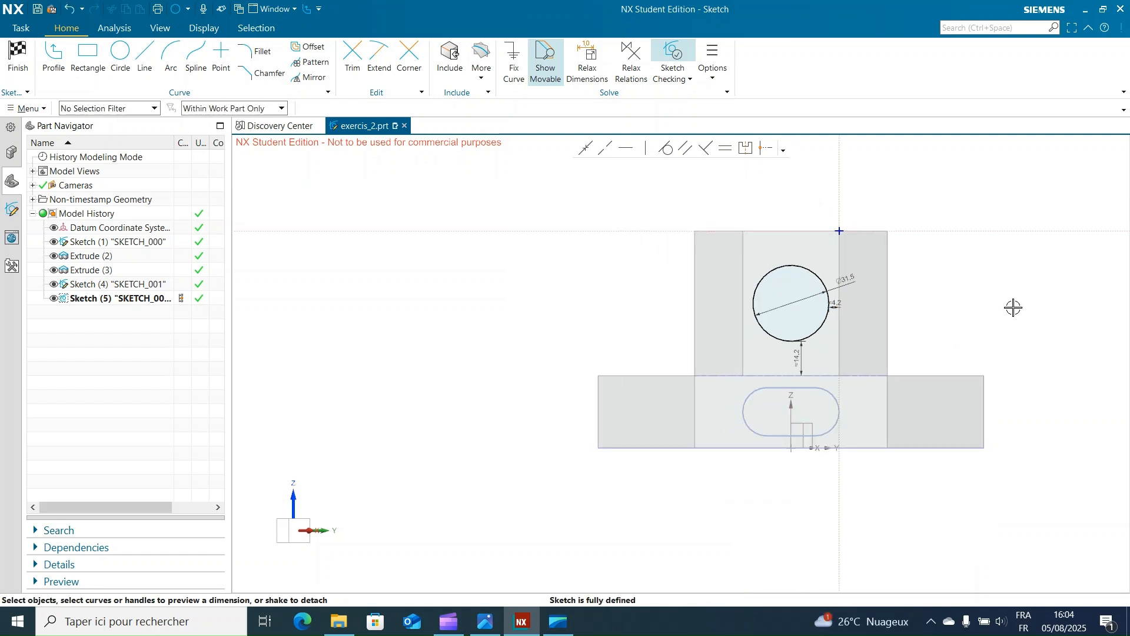
pyautogui.click(18, 57)
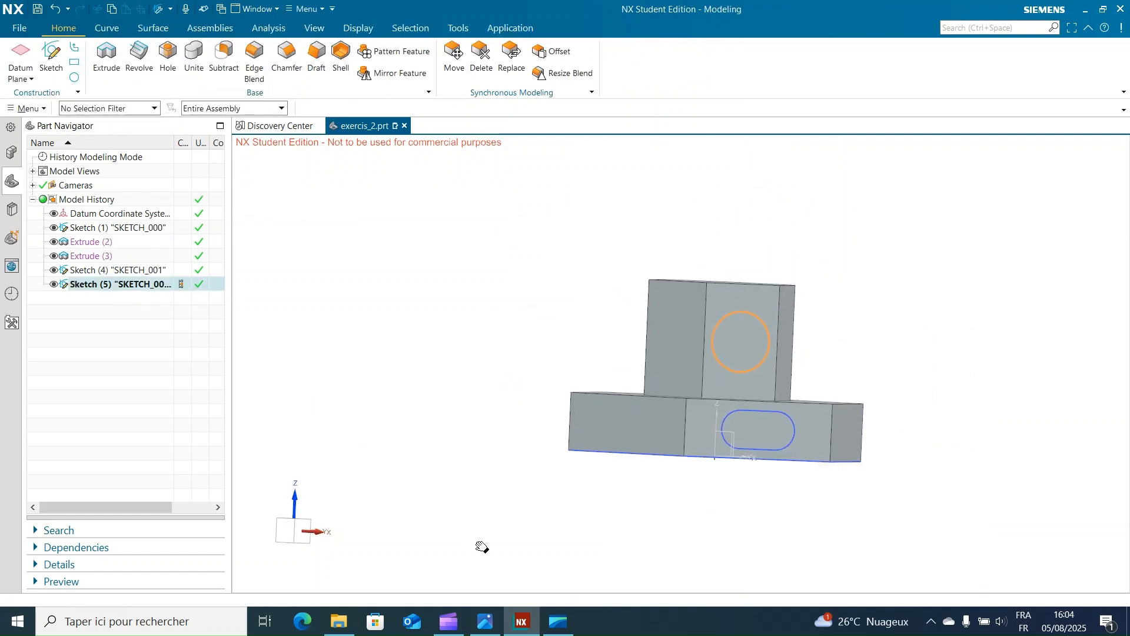
# Step: Extrude the circle 70 mm through the column with the direction reversed, subtracting it from the solid body
pyautogui.moveTo(479, 545)
pyautogui.mouseDown(button='middle')
pyautogui.moveTo(517, 487)
pyautogui.moveTo(436, 413)
pyautogui.moveTo(367, 413)
pyautogui.mouseUp(button='middle')
pyautogui.scroll(2, 453, 392)
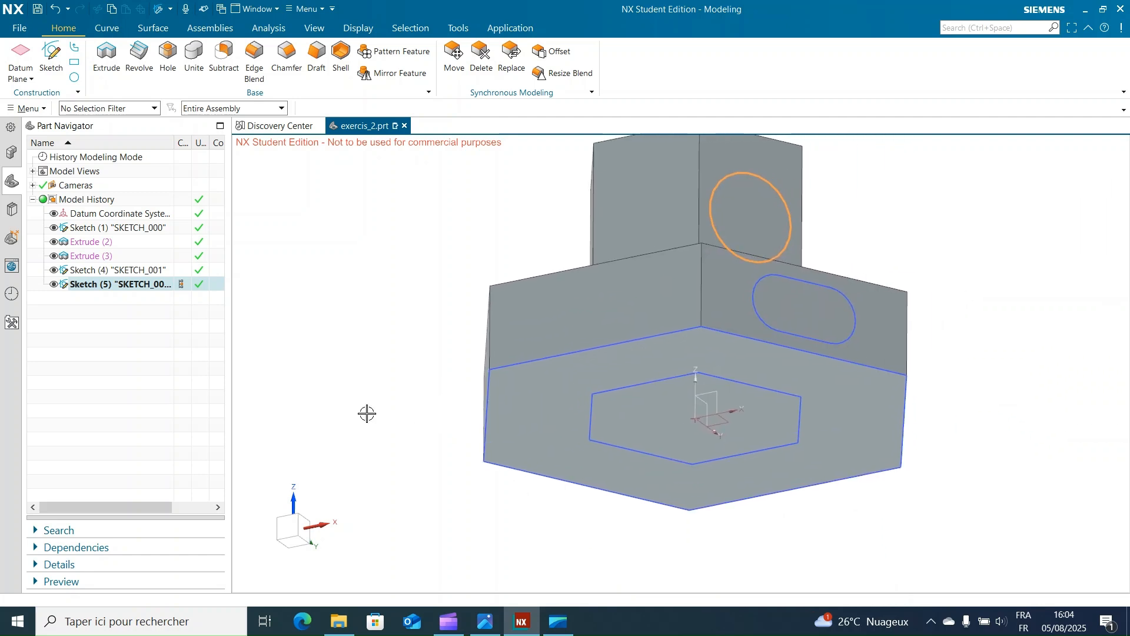
pyautogui.click(107, 56)
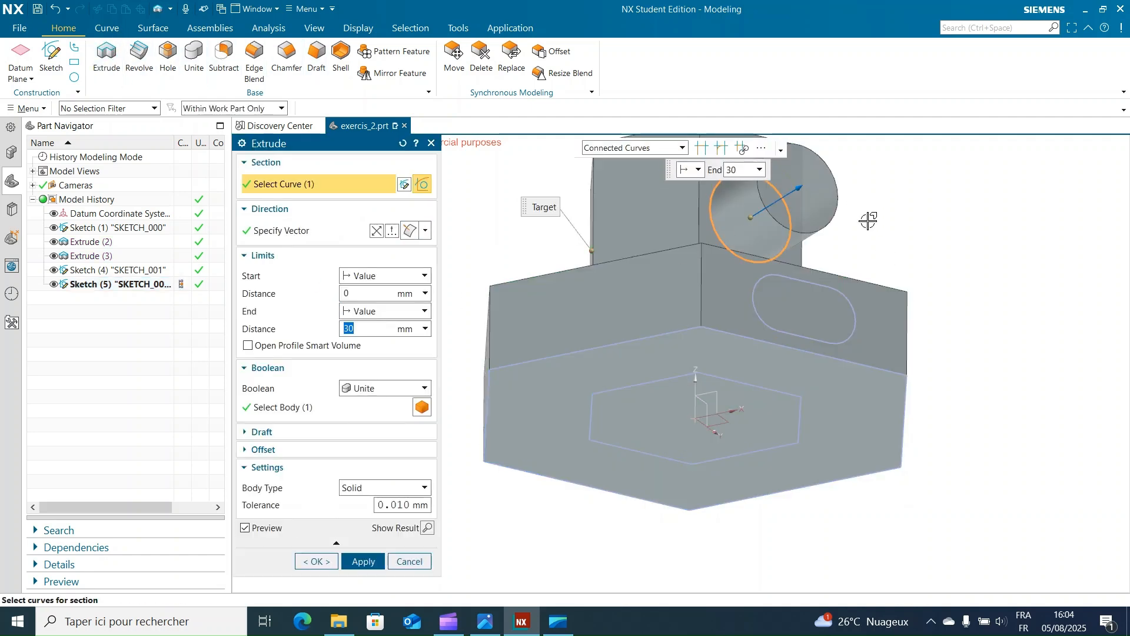
pyautogui.moveTo(963, 277); pyautogui.dragTo(1025, 293, button='middle')
pyautogui.doubleClick(873, 198)
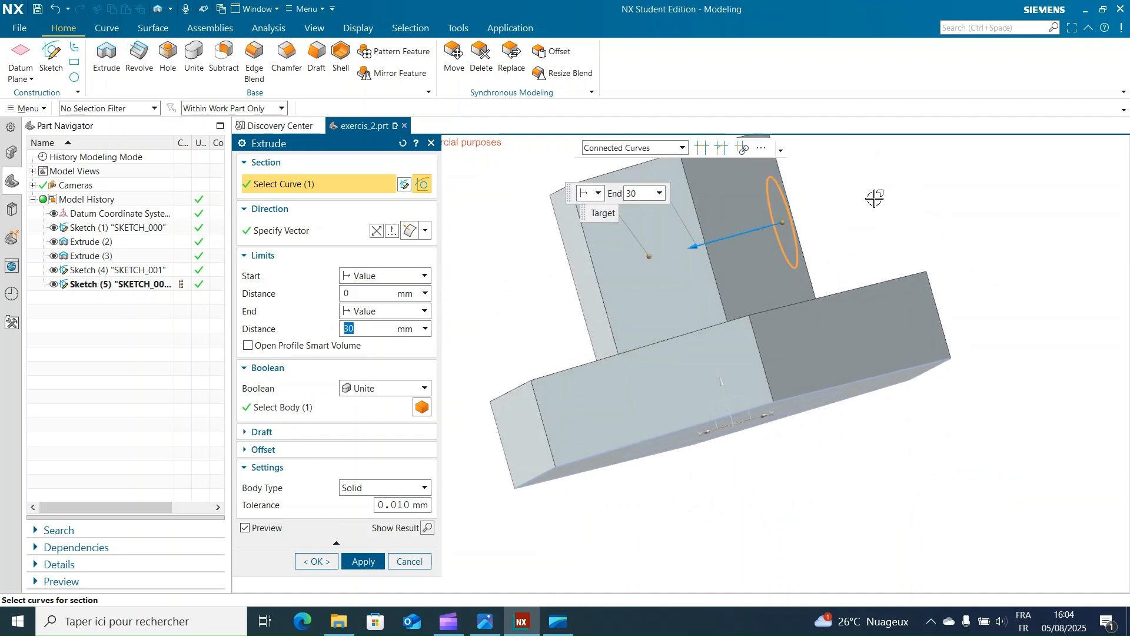
pyautogui.moveTo(692, 246); pyautogui.dragTo(577, 277)
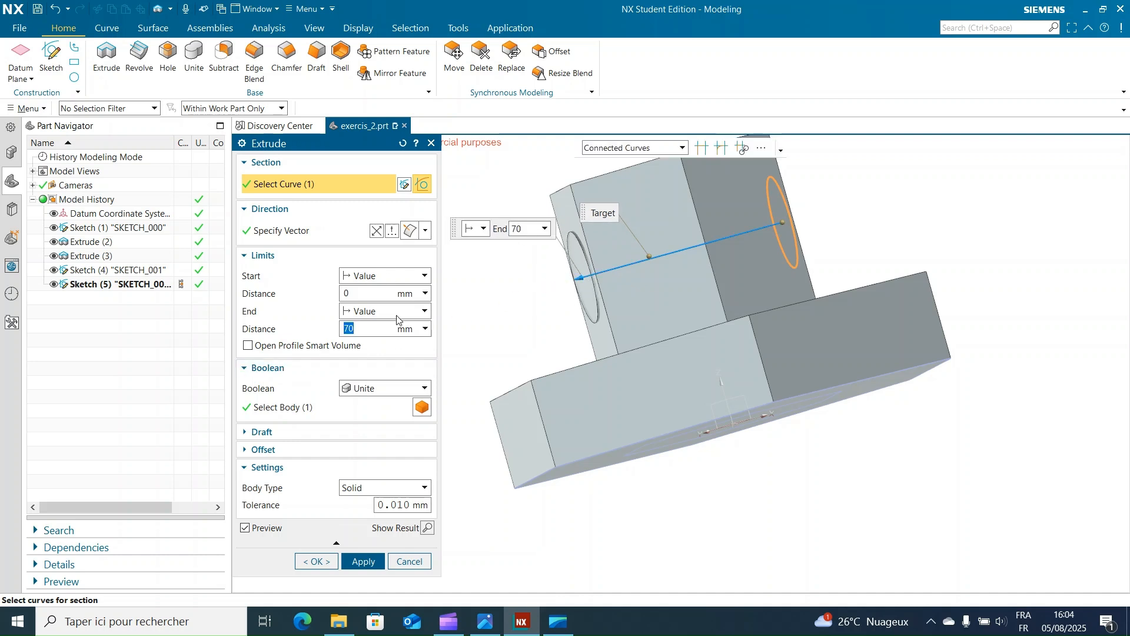
pyautogui.click(365, 389)
pyautogui.click(367, 429)
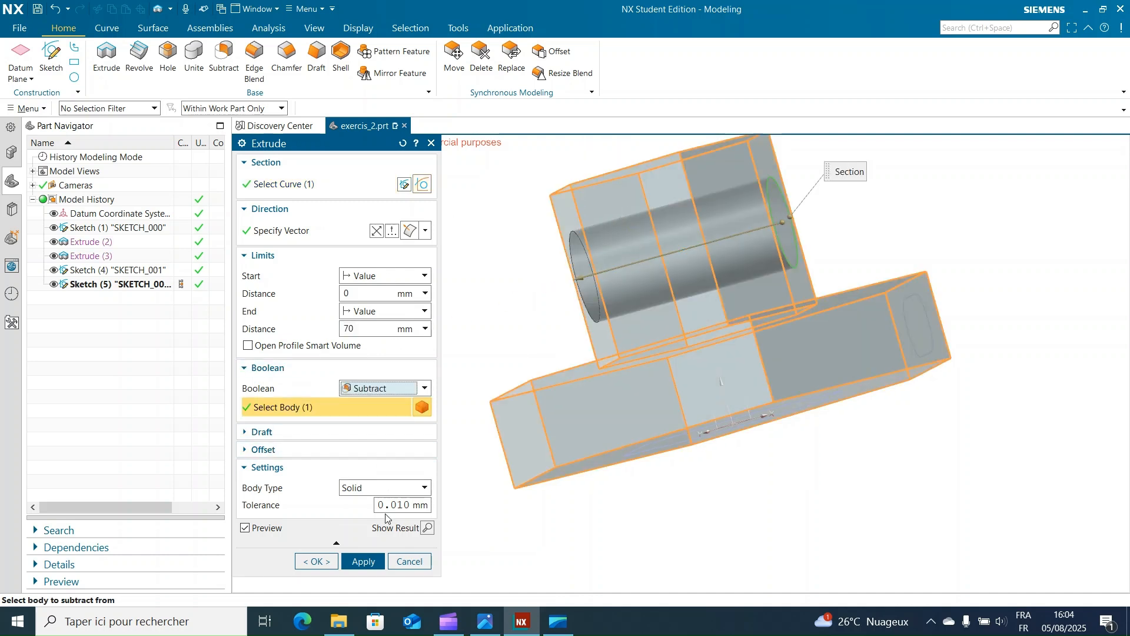
pyautogui.click(363, 561)
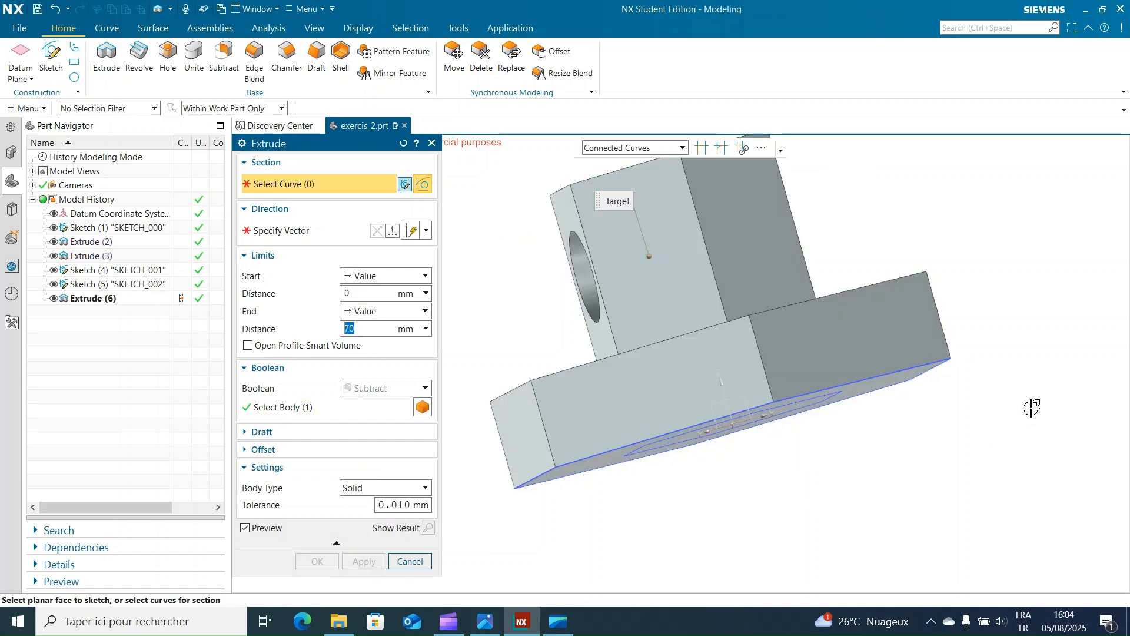
# Step: Extrude the slot profile 139 mm through the hexagonal base with the direction reversed, subtracting it from the solid body
pyautogui.moveTo(1033, 404); pyautogui.dragTo(1001, 422, button='middle')
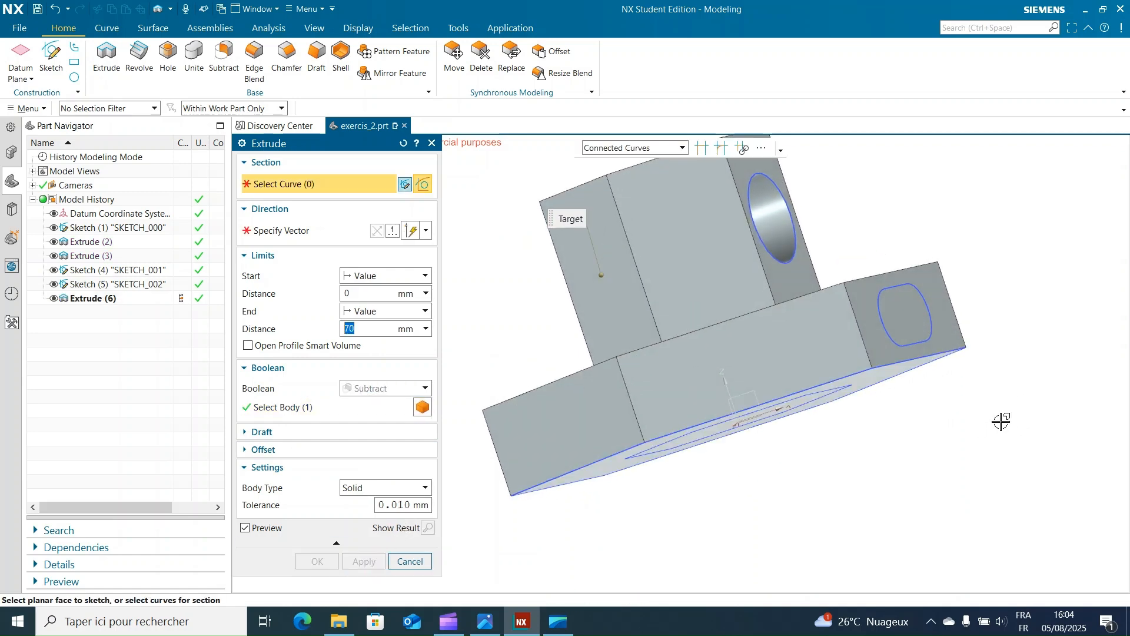
pyautogui.click(883, 325)
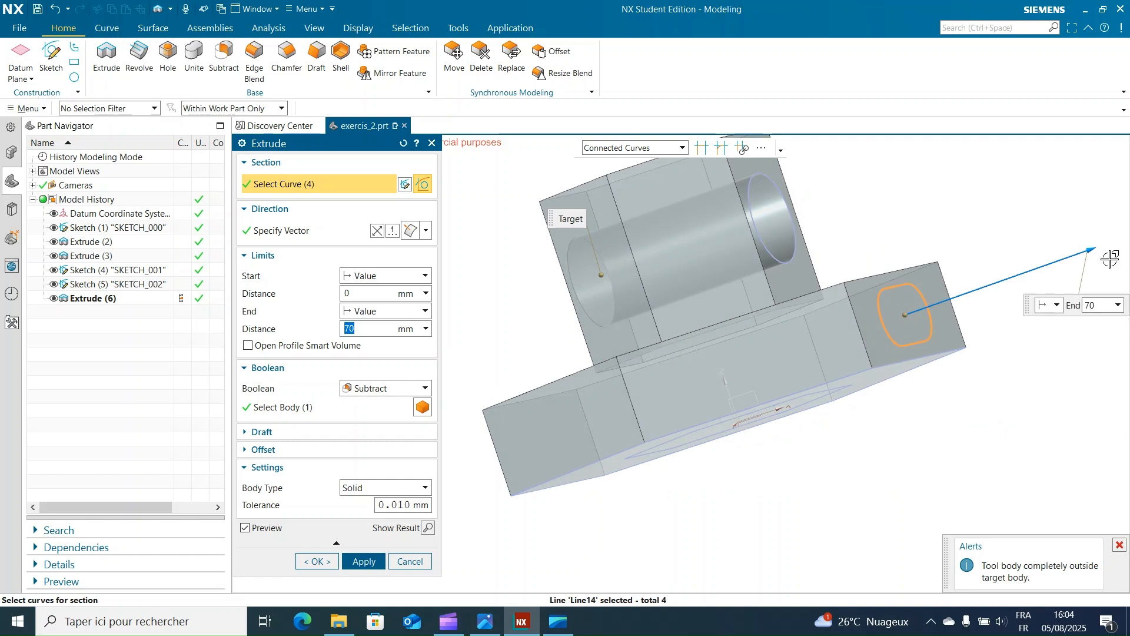
pyautogui.doubleClick(1092, 247)
pyautogui.moveTo(958, 449); pyautogui.dragTo(1011, 415, button='middle')
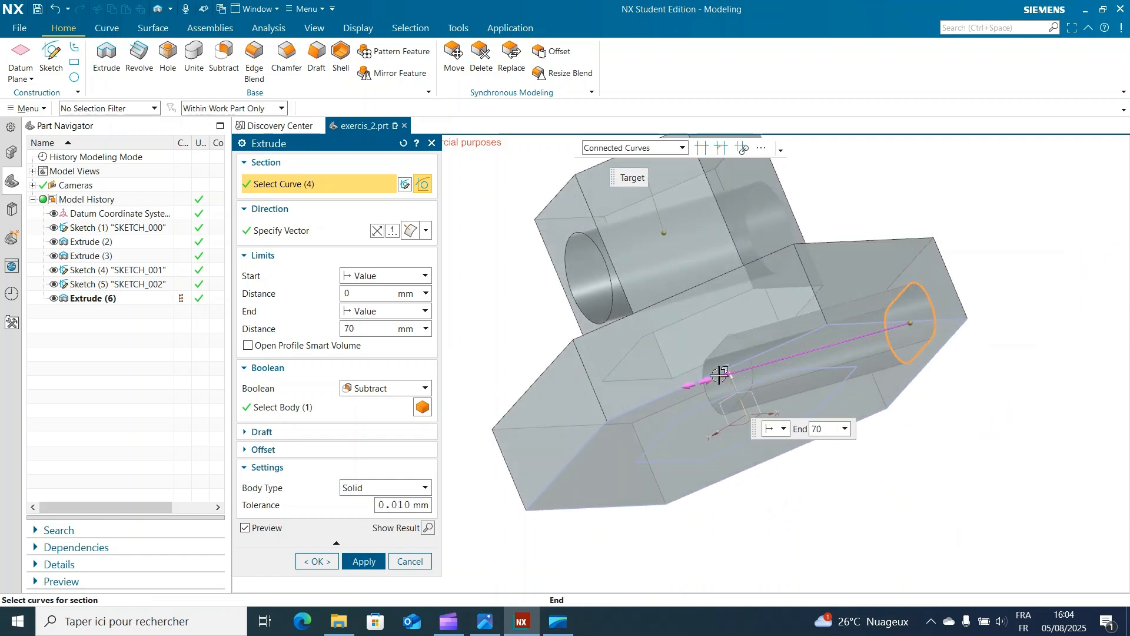
pyautogui.moveTo(720, 375); pyautogui.dragTo(535, 439)
pyautogui.click(363, 561)
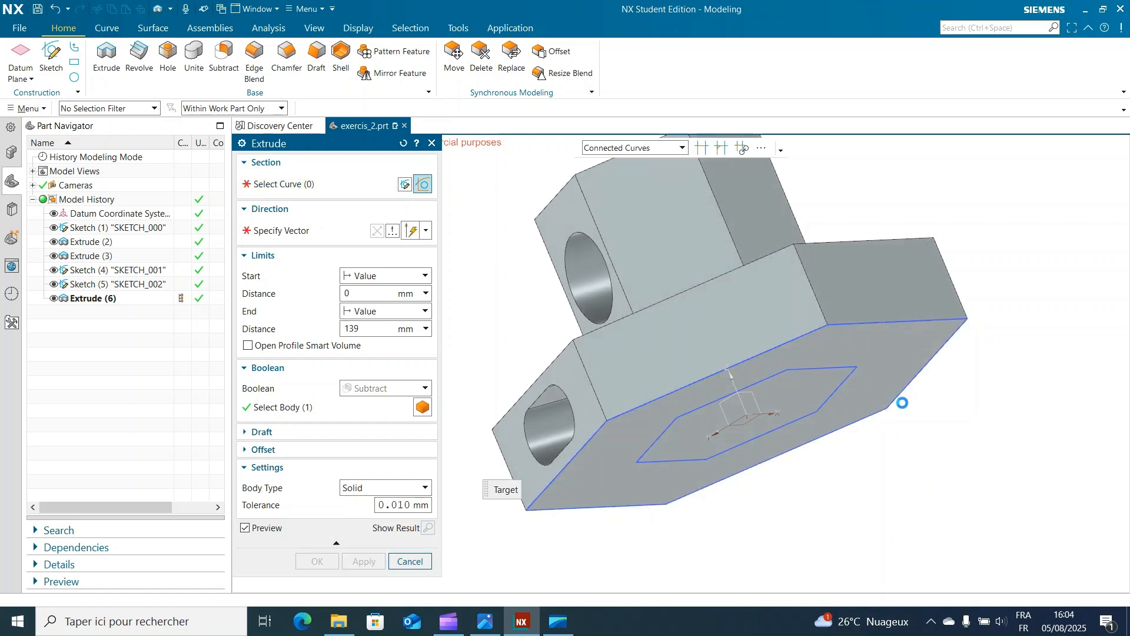
pyautogui.moveTo(1056, 398); pyautogui.dragTo(966, 462, button='middle')
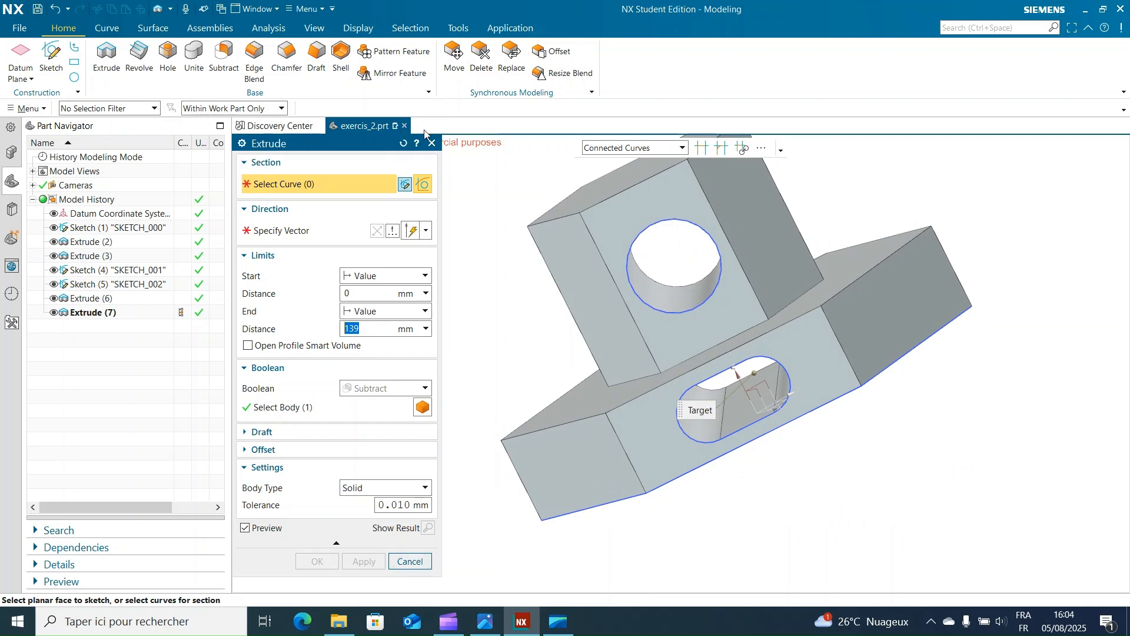
pyautogui.click(410, 560)
# Step: Pattern the base's slot cut in a 6-sided polygon layout, 80 mm pitch and 360° span, around the Z-axis with reference and rotation points at the origin
pyautogui.keyDown('shift'); pyautogui.moveTo(421, 270); pyautogui.dragTo(387, 245, button='middle'); pyautogui.keyUp('shift')
pyautogui.moveTo(411, 357)
pyautogui.mouseDown(button='middle')
pyautogui.moveTo(419, 295)
pyautogui.moveTo(442, 323)
pyautogui.moveTo(403, 363)
pyautogui.mouseUp(button='middle')
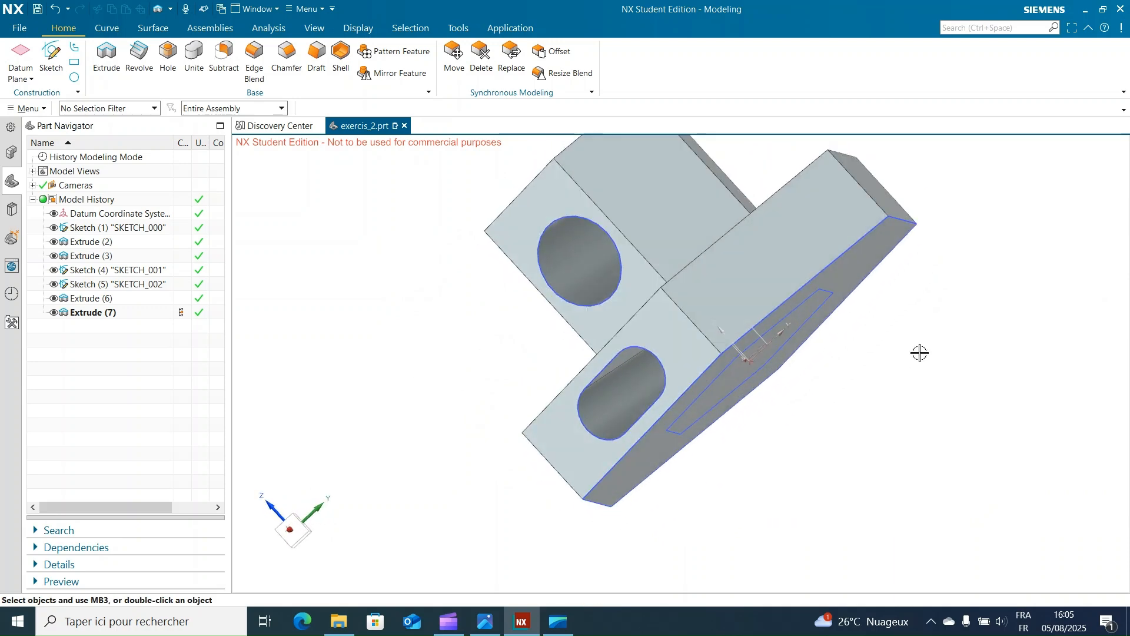
pyautogui.moveTo(949, 302); pyautogui.dragTo(714, 259, button='middle')
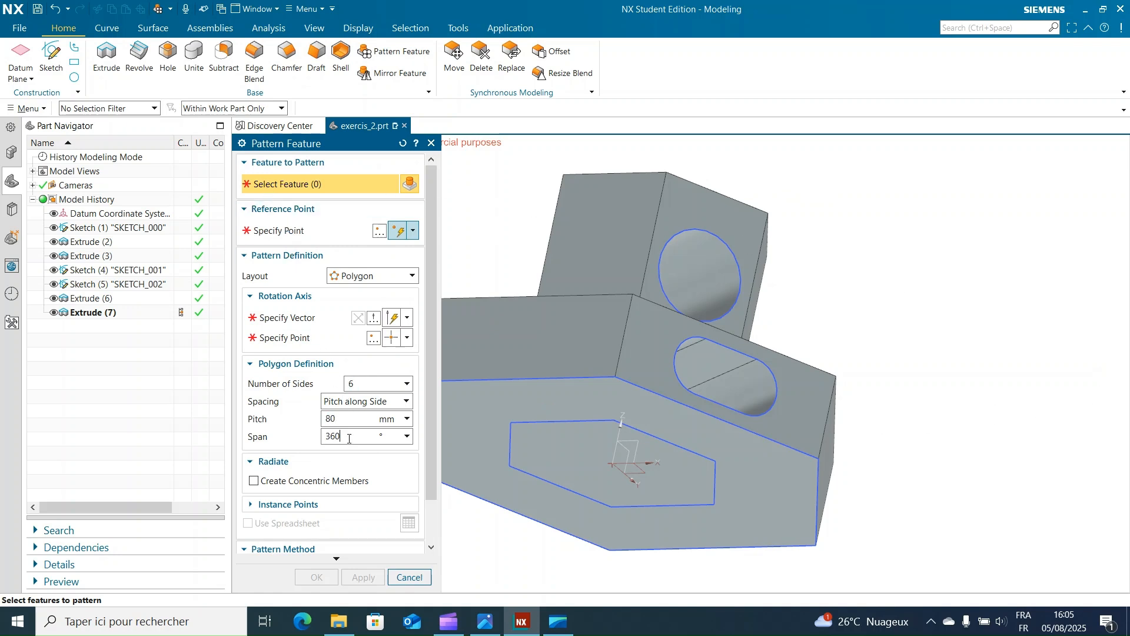
pyautogui.click(289, 231)
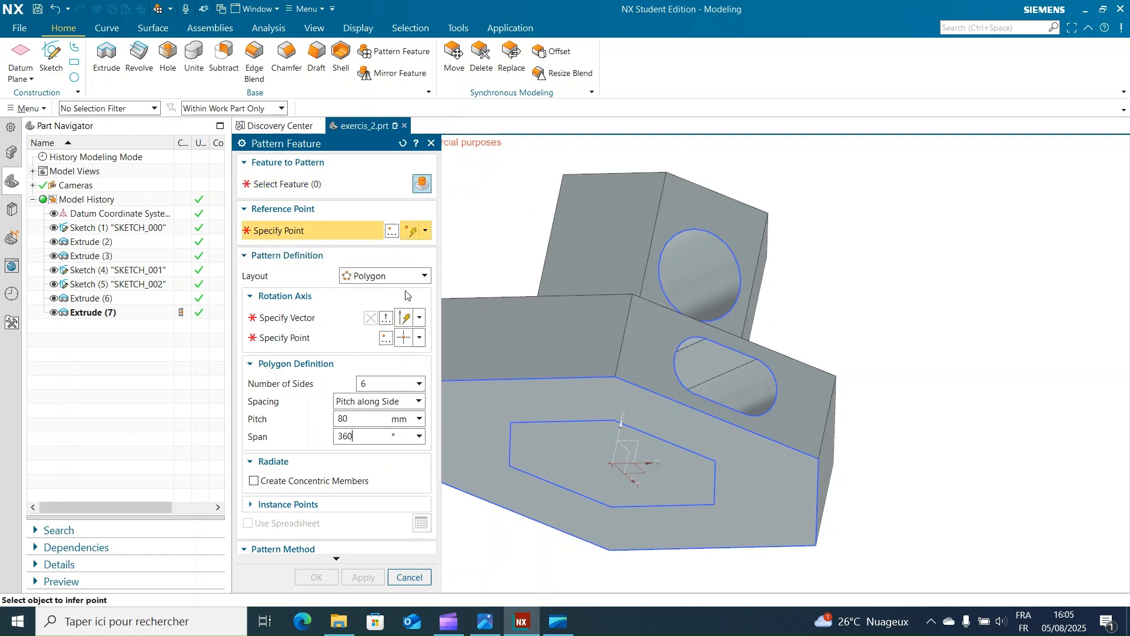
pyautogui.scroll(2, 628, 453)
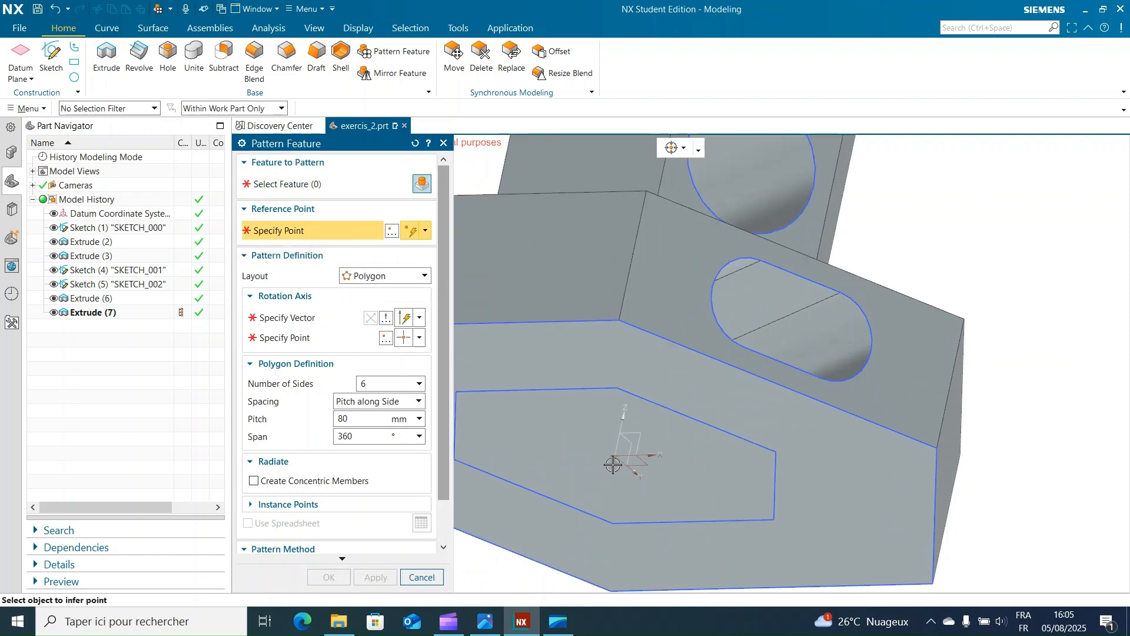
pyautogui.click(616, 455)
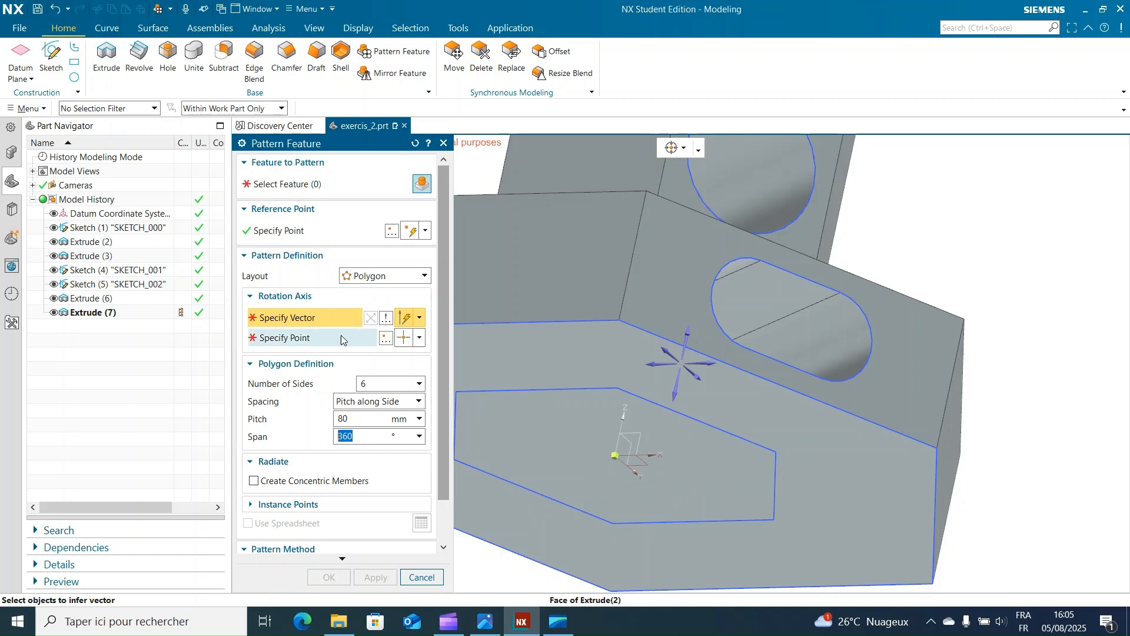
pyautogui.click(684, 333)
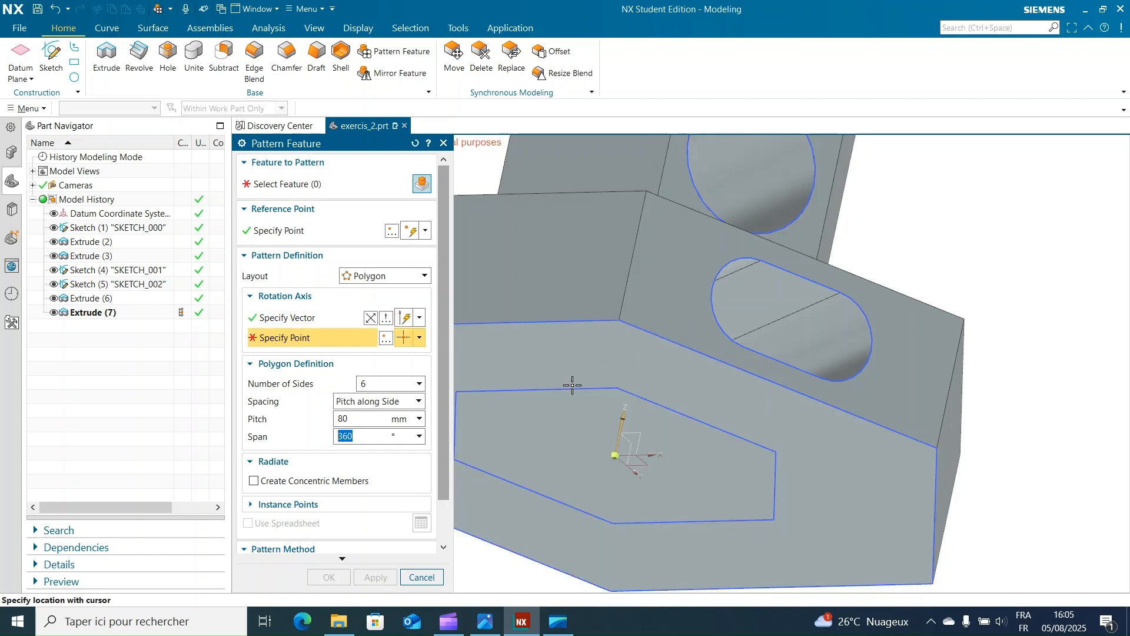
pyautogui.click(617, 455)
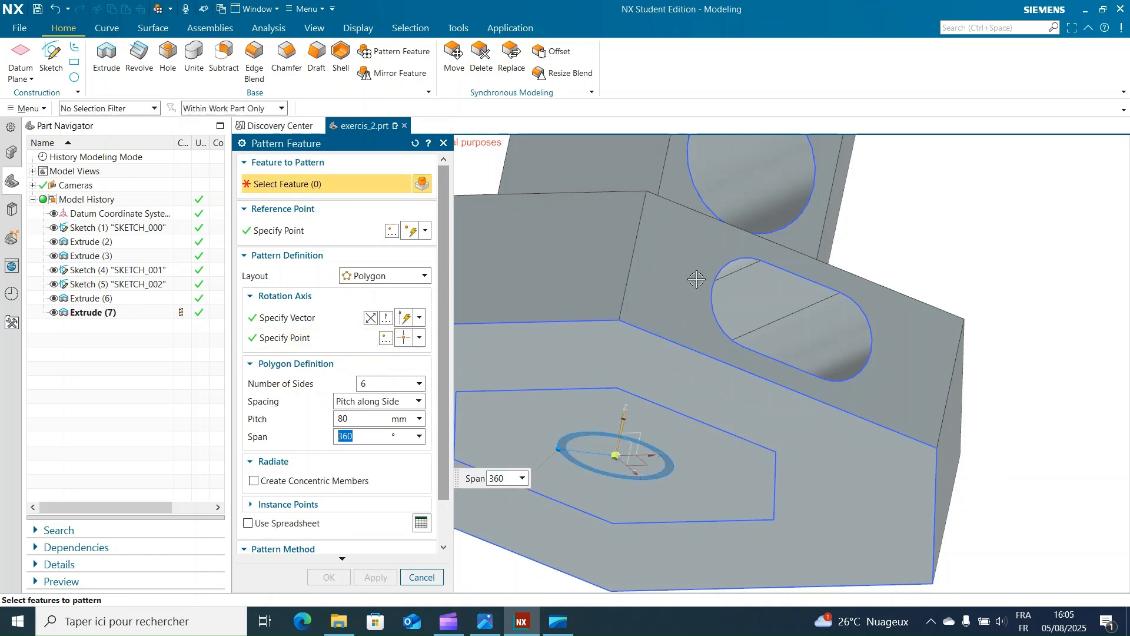
pyautogui.click(749, 296)
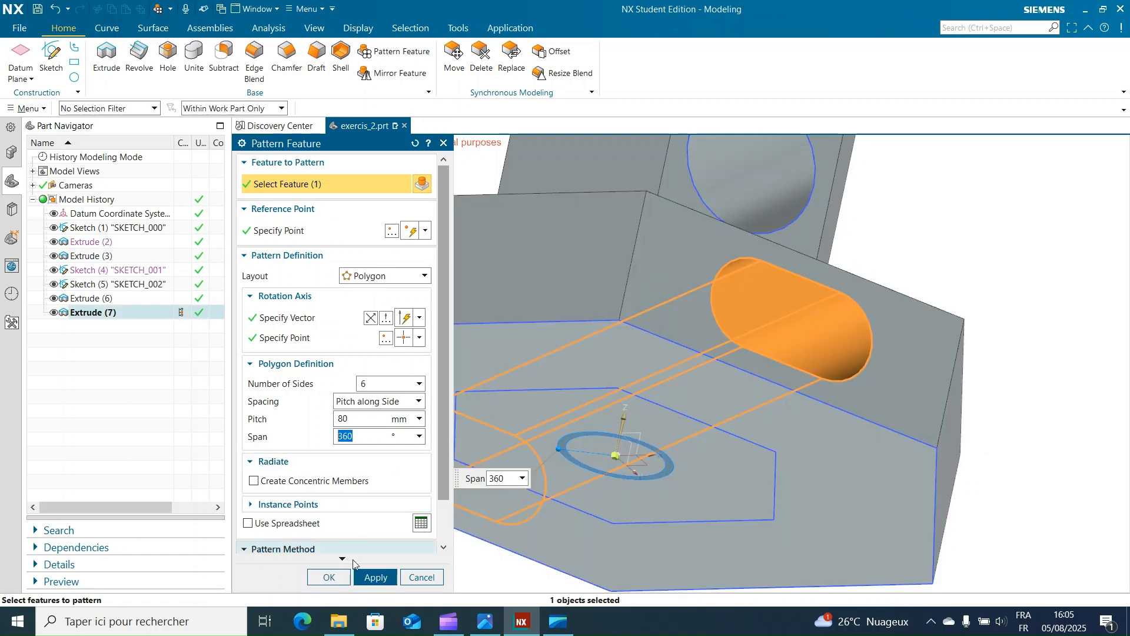
pyautogui.click(375, 577)
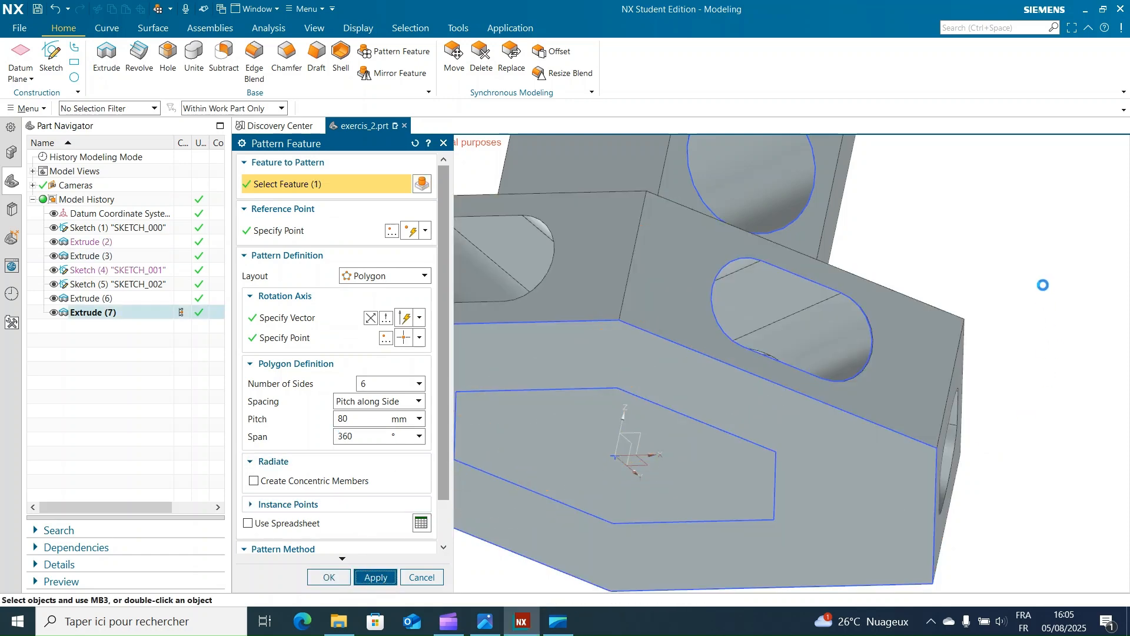
# Step: Pattern the column's round hole as a 6-sided polygon with 80 mm pitch and 360° span, about the Z-axis through the origin
pyautogui.moveTo(968, 242)
pyautogui.mouseDown(button='middle')
pyautogui.moveTo(1079, 270)
pyautogui.moveTo(931, 269)
pyautogui.moveTo(965, 261)
pyautogui.mouseUp(button='middle')
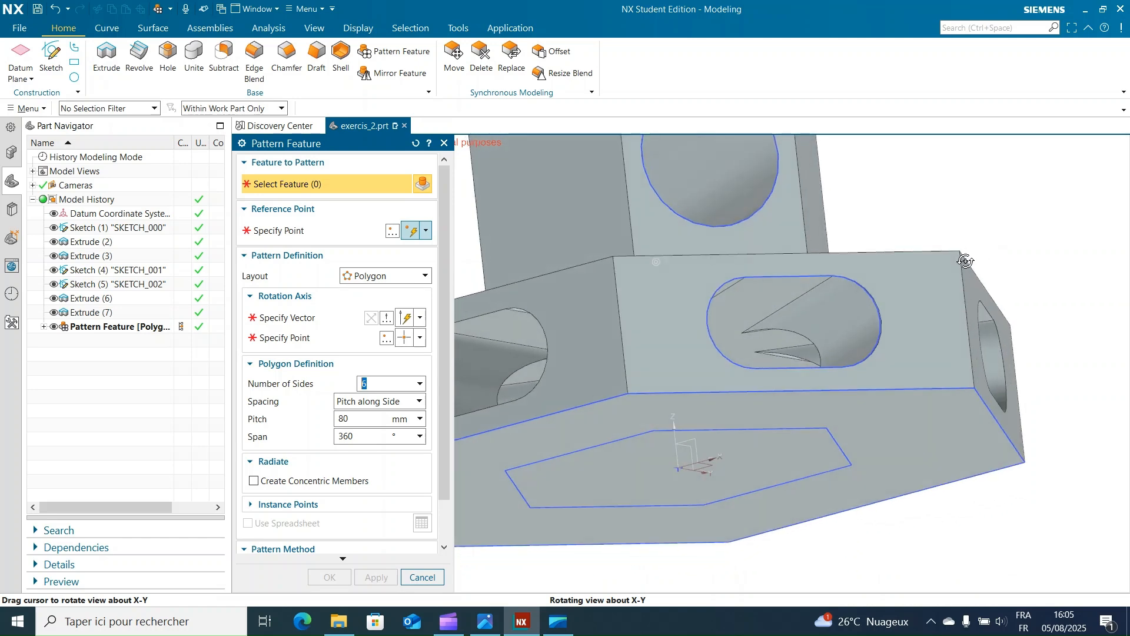
pyautogui.click(273, 230)
pyautogui.scroll(2, 681, 482)
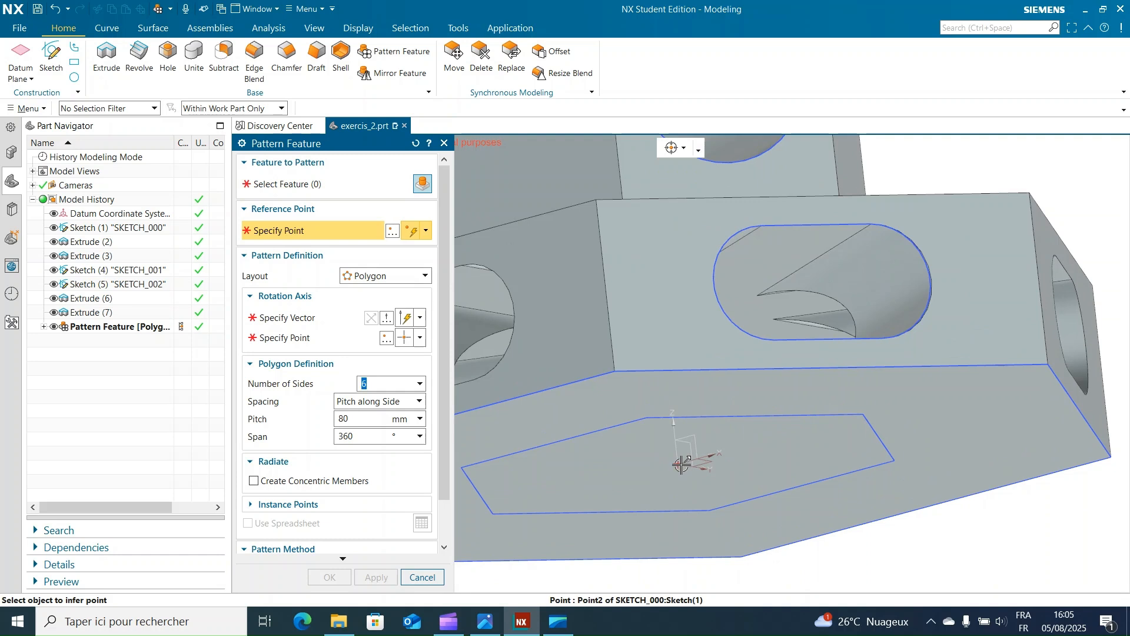
pyautogui.scroll(2, 678, 465)
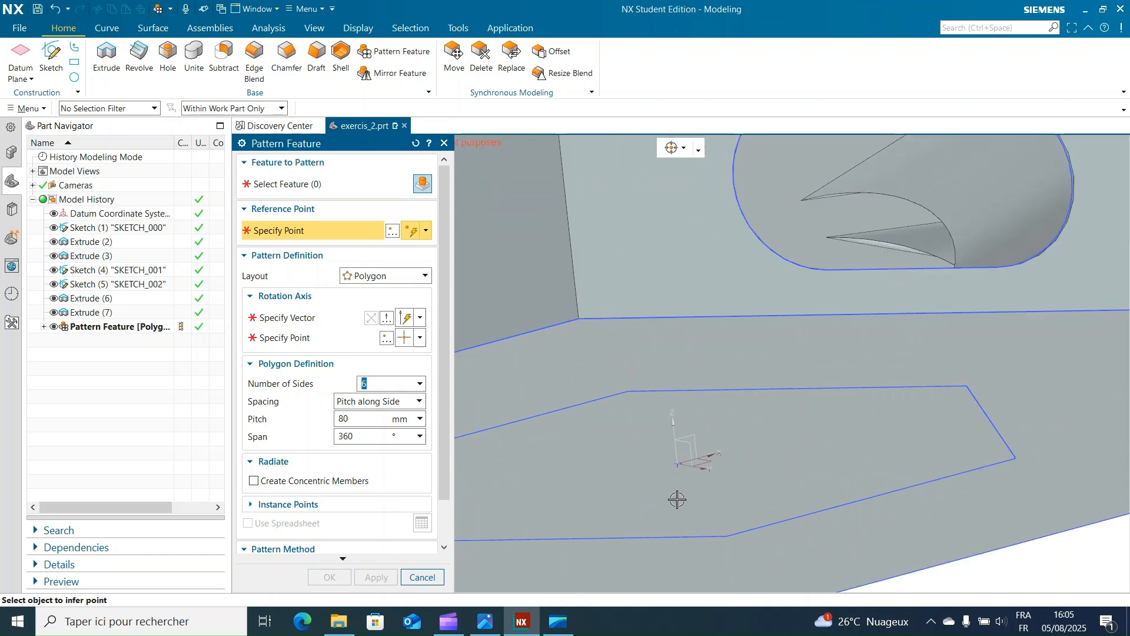
pyautogui.click(678, 463)
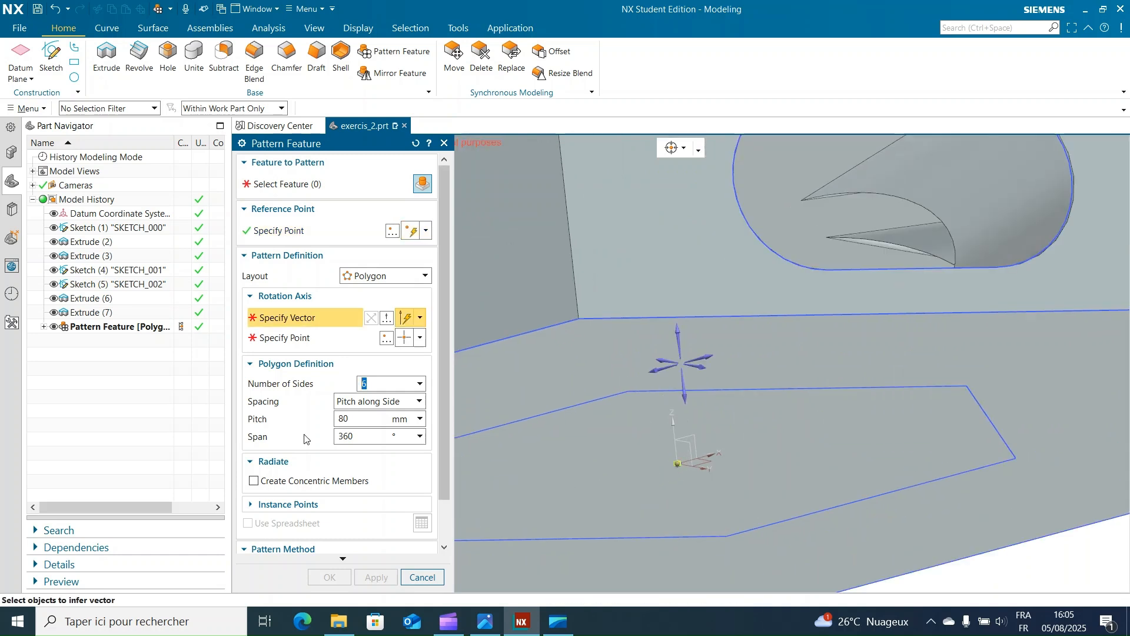
pyautogui.click(675, 332)
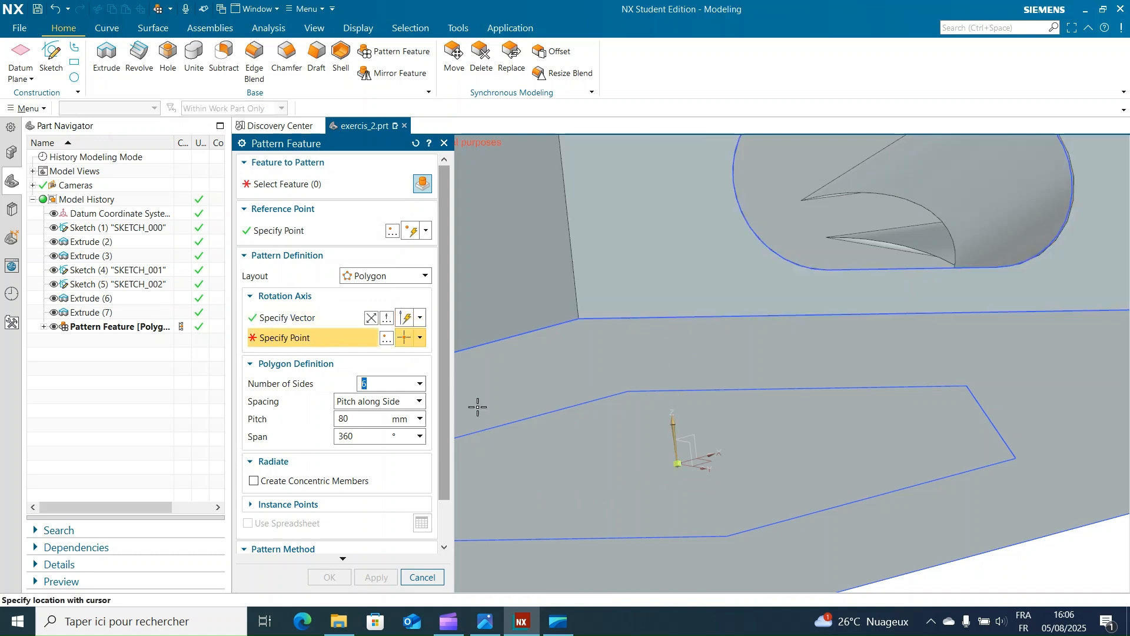
pyautogui.click(679, 464)
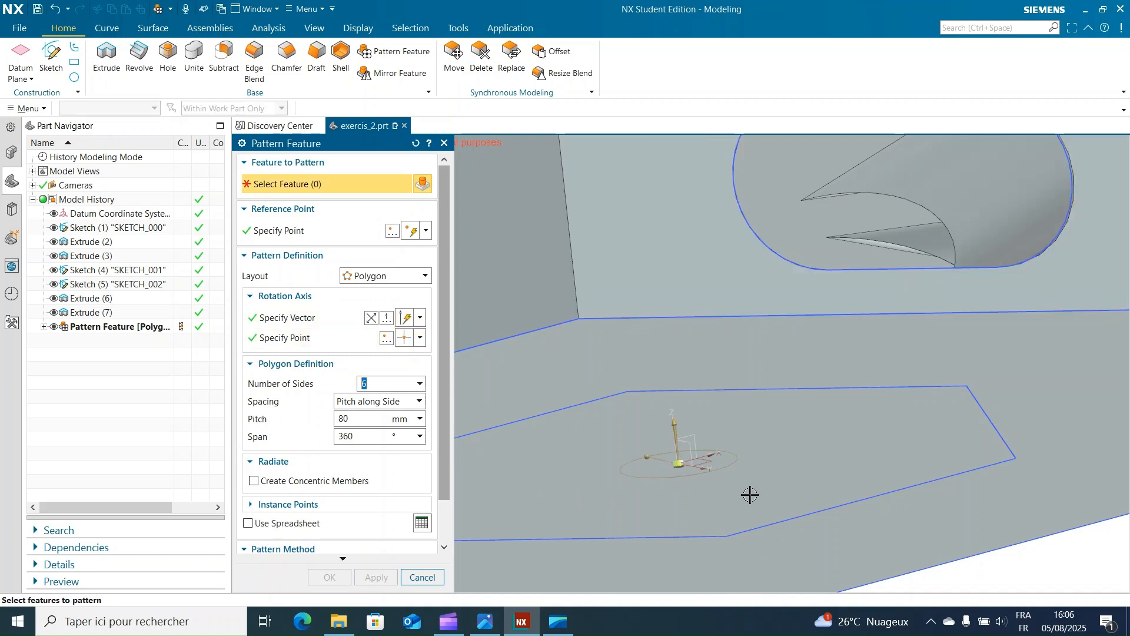
pyautogui.scroll(-3, 765, 489)
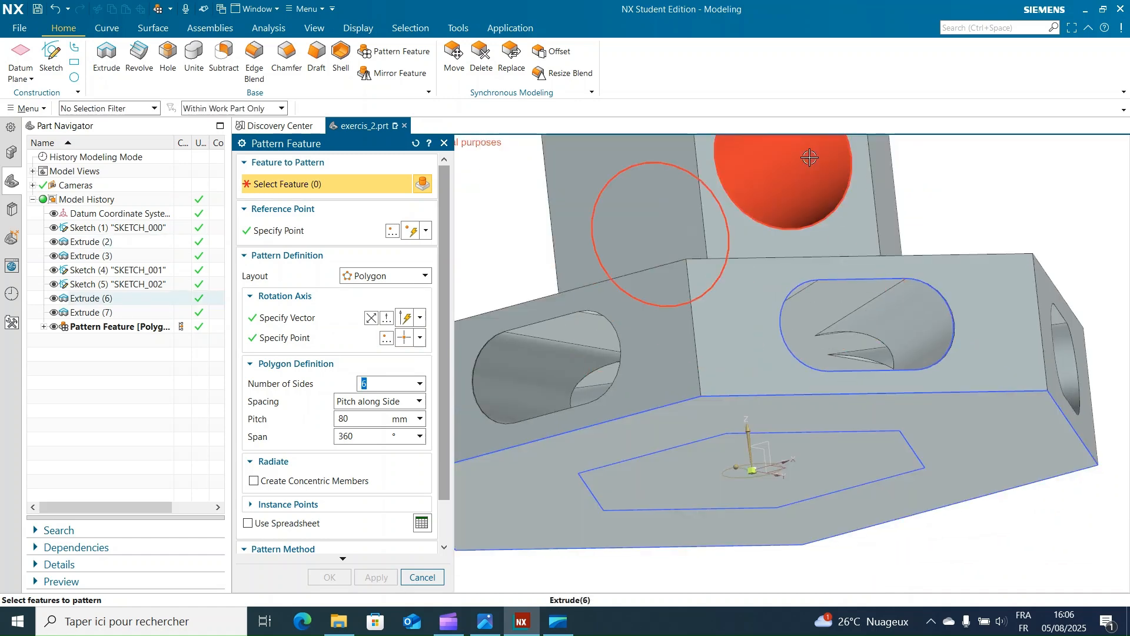
pyautogui.click(810, 158)
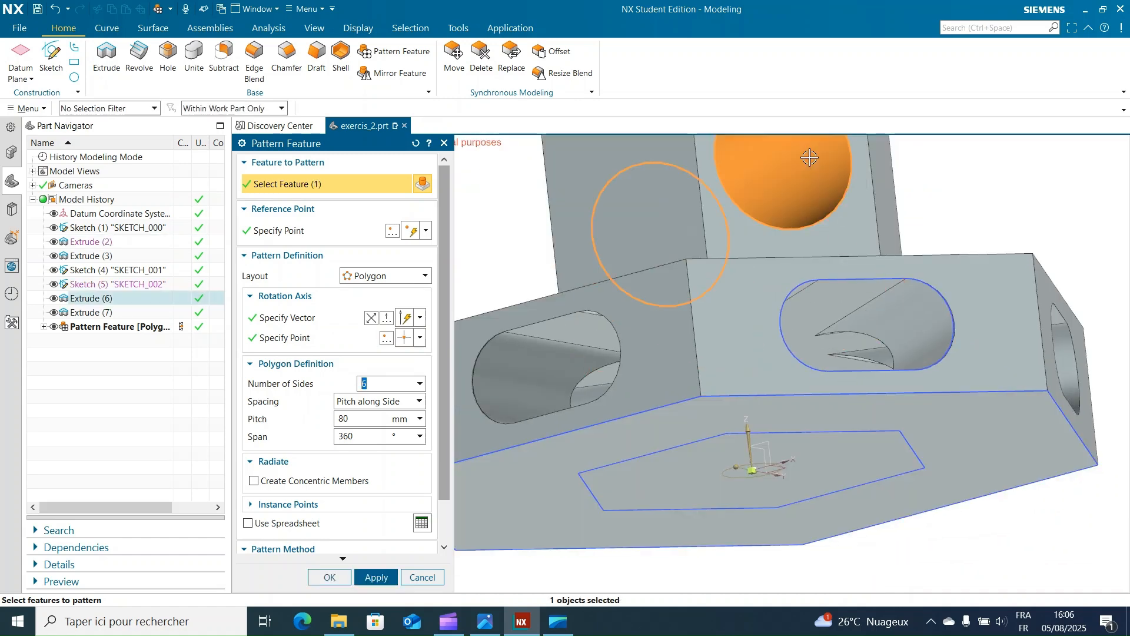
pyautogui.click(375, 578)
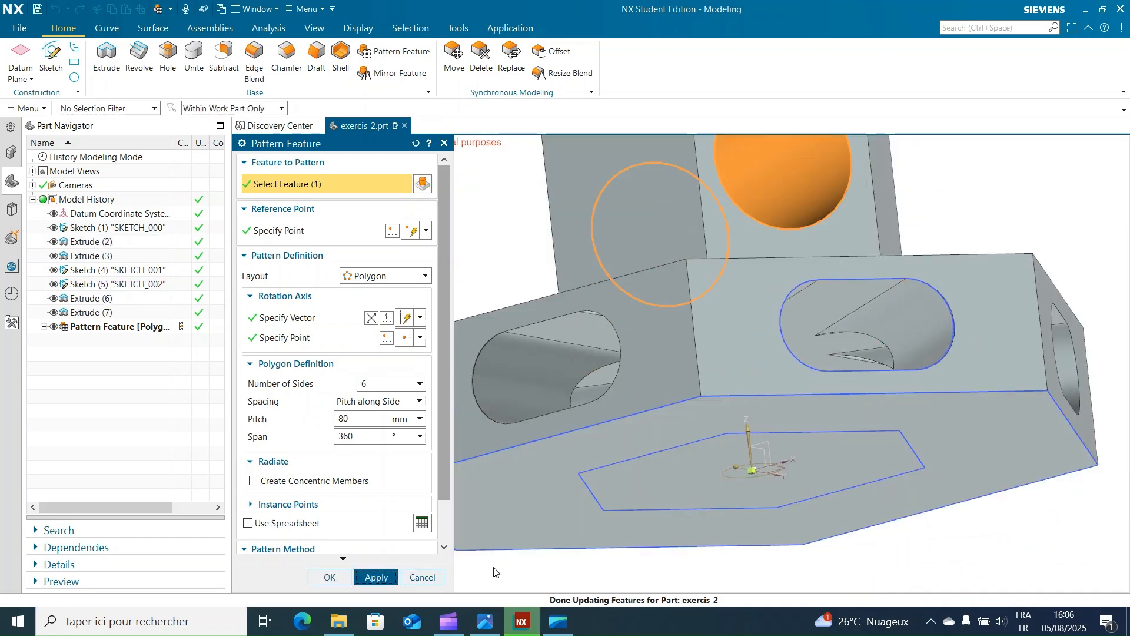
pyautogui.click(443, 143)
pyautogui.scroll(-2, 513, 228)
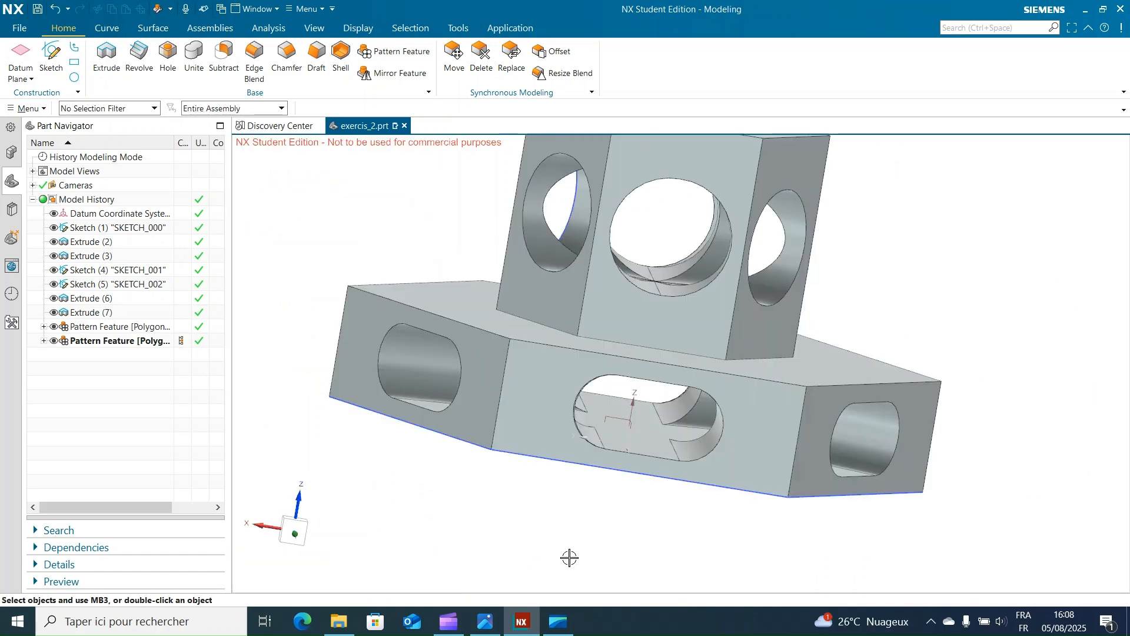